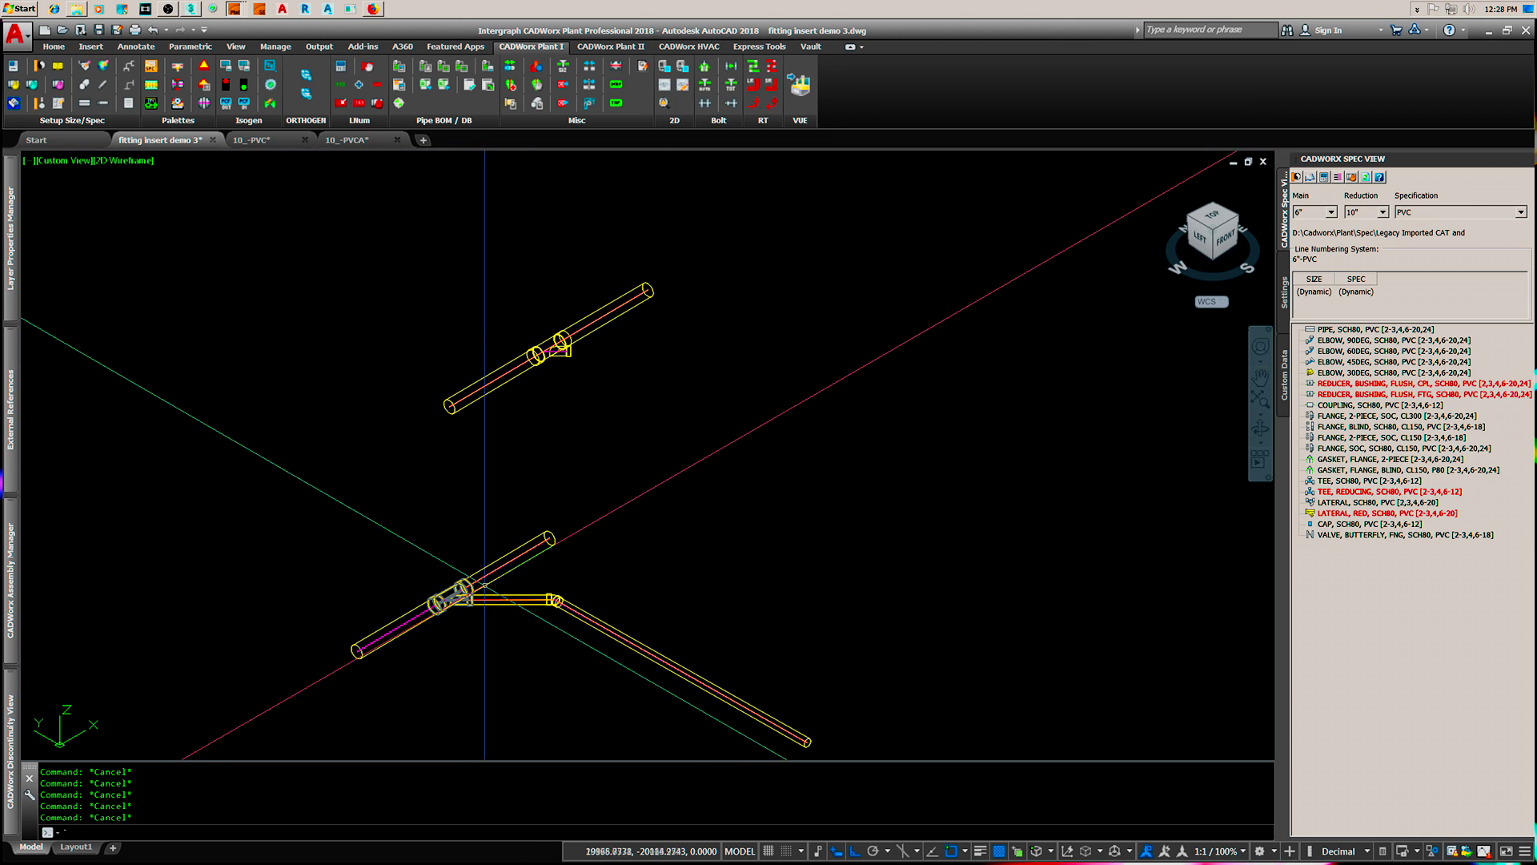
# Switch to the LEFT view and zoom and orbit around the tee
pyautogui.click(1209, 240)
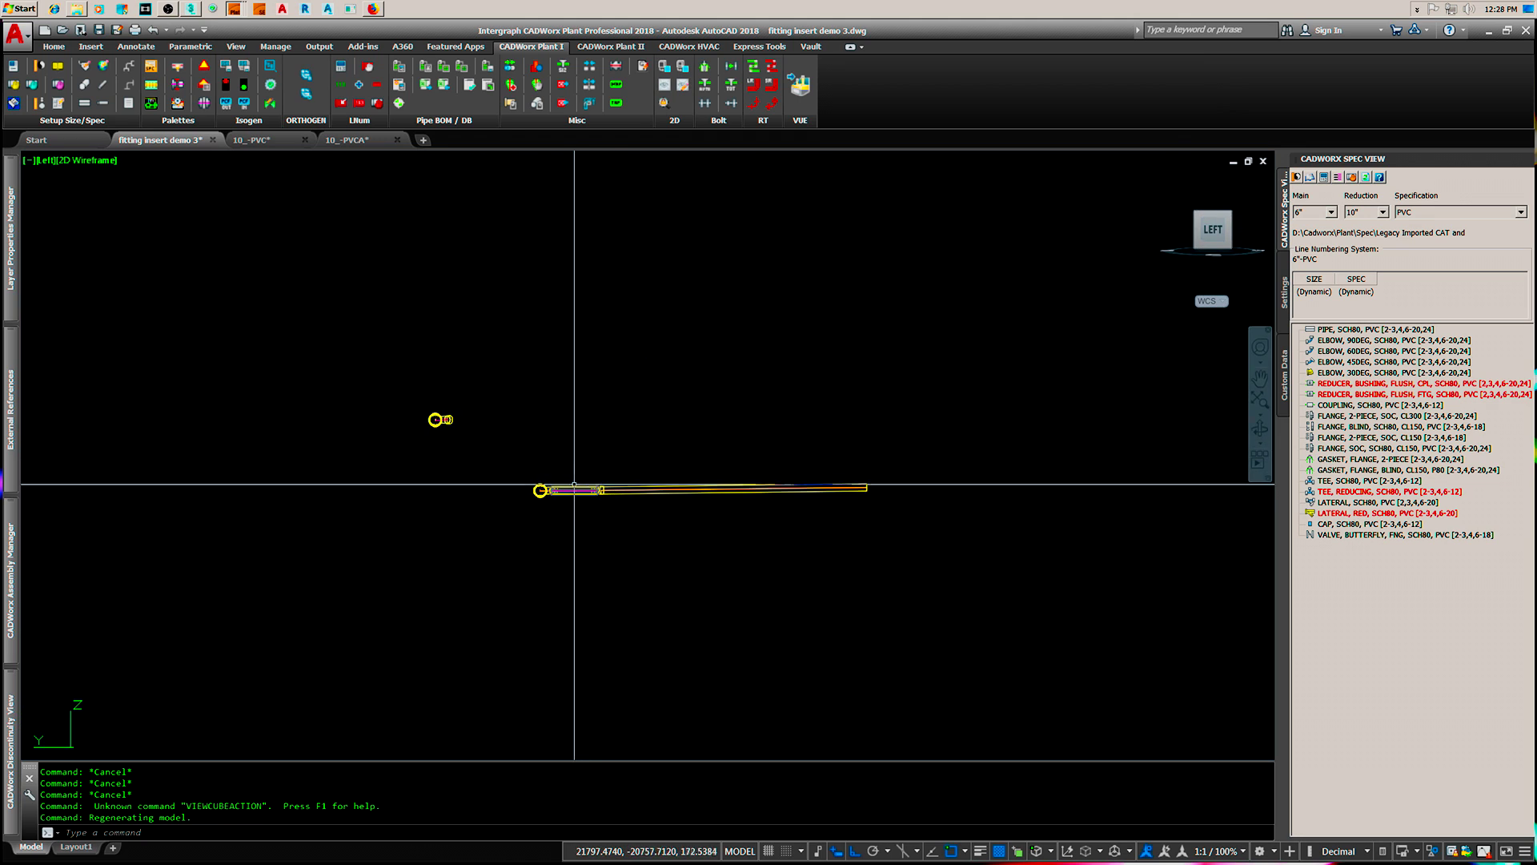
pyautogui.scroll(4, 552, 501)
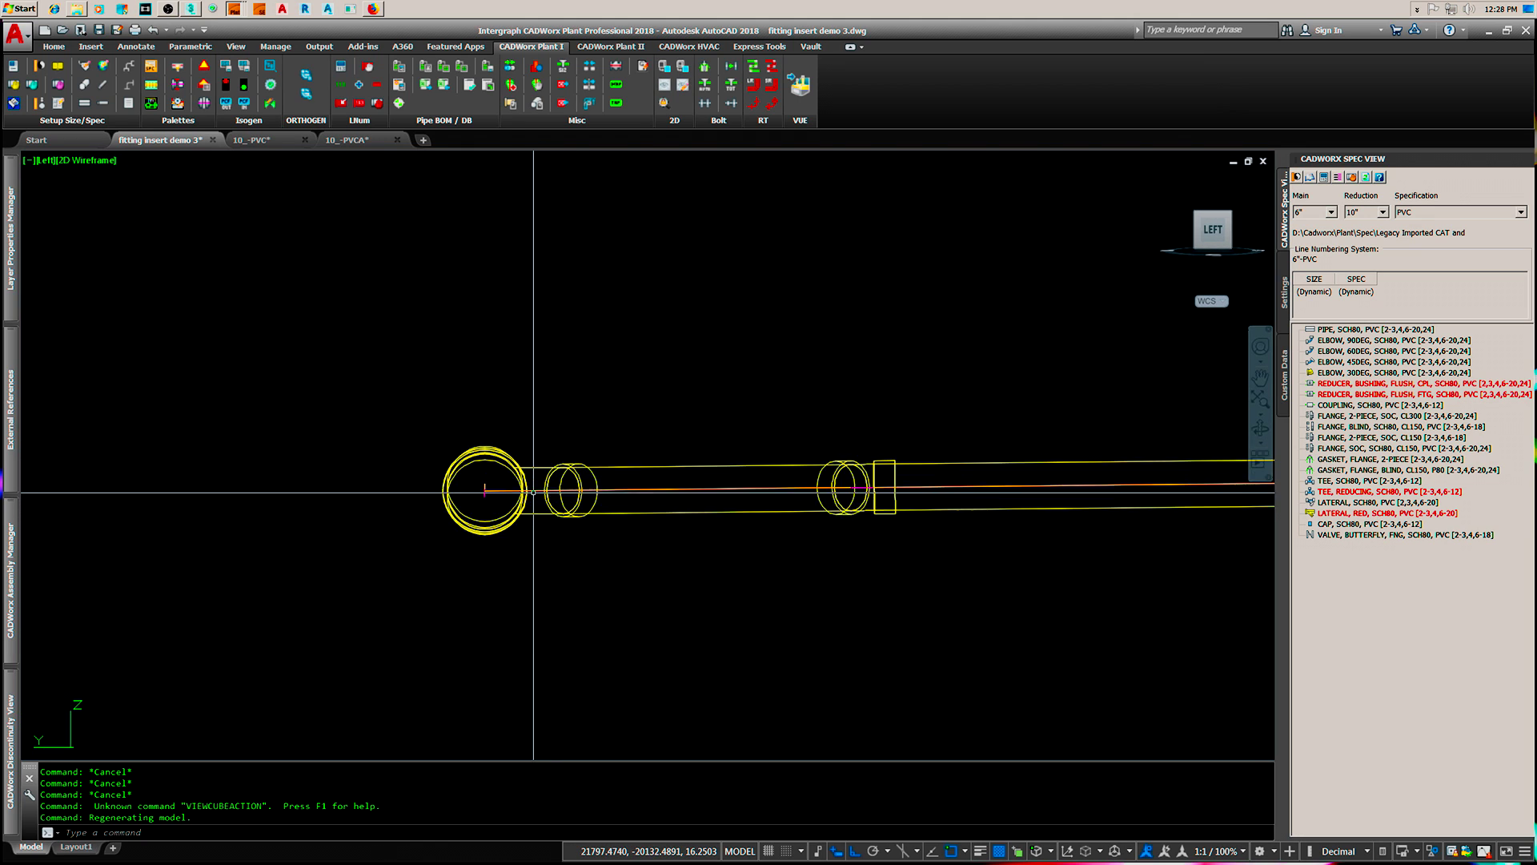
pyautogui.keyDown('shift'); pyautogui.moveTo(553, 501); pyautogui.dragTo(644, 510, button='middle'); pyautogui.keyUp('shift')
pyautogui.scroll(-5, 644, 511)
pyautogui.scroll(4, 405, 339)
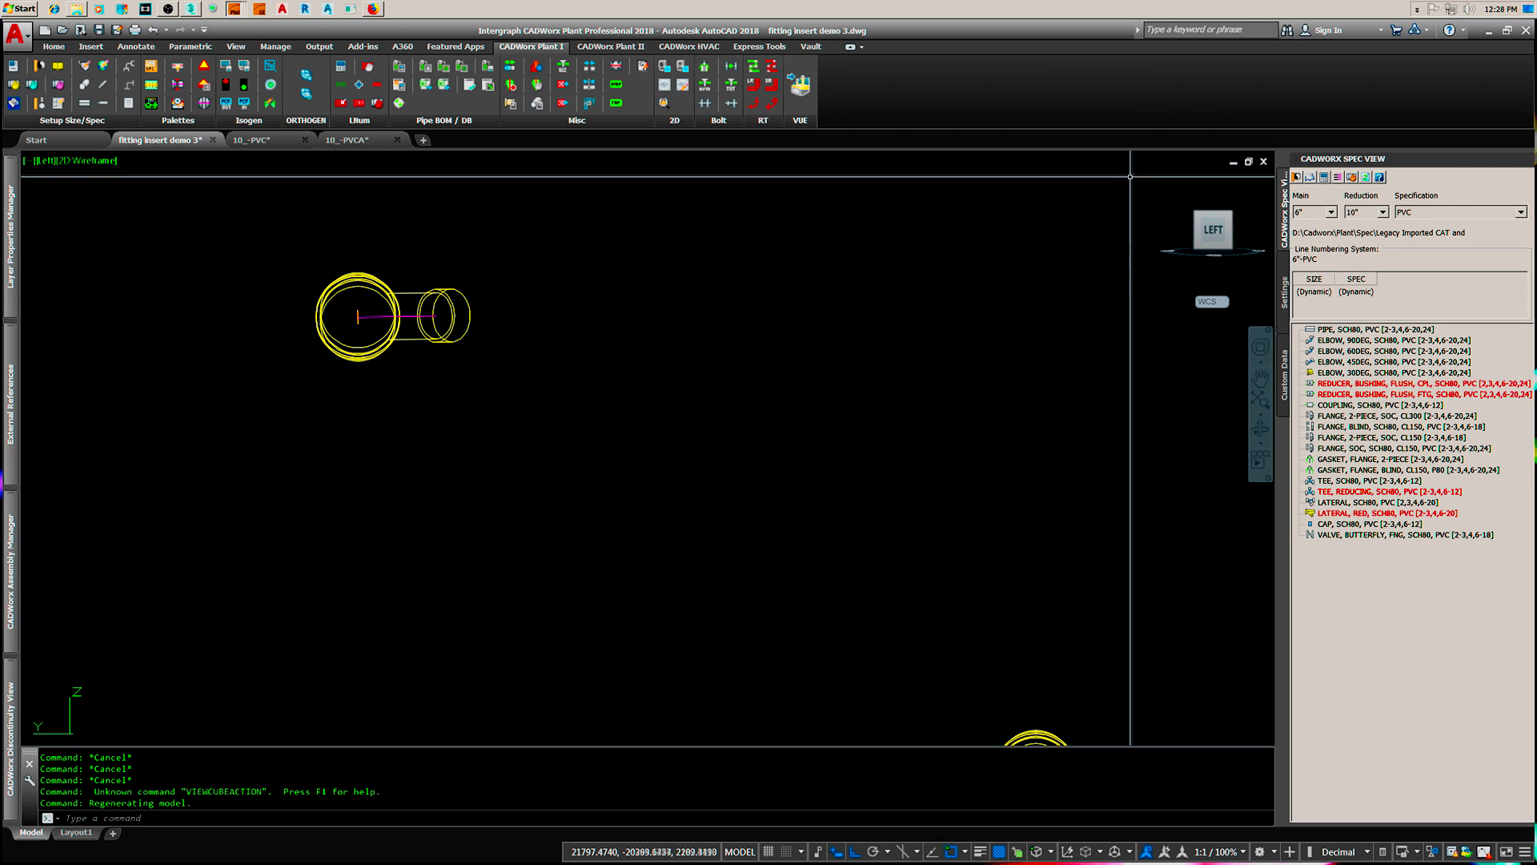
# Return to the Home isometric view and pan in on the upper fitting
pyautogui.moveTo(1184, 195)
pyautogui.click(1168, 182)
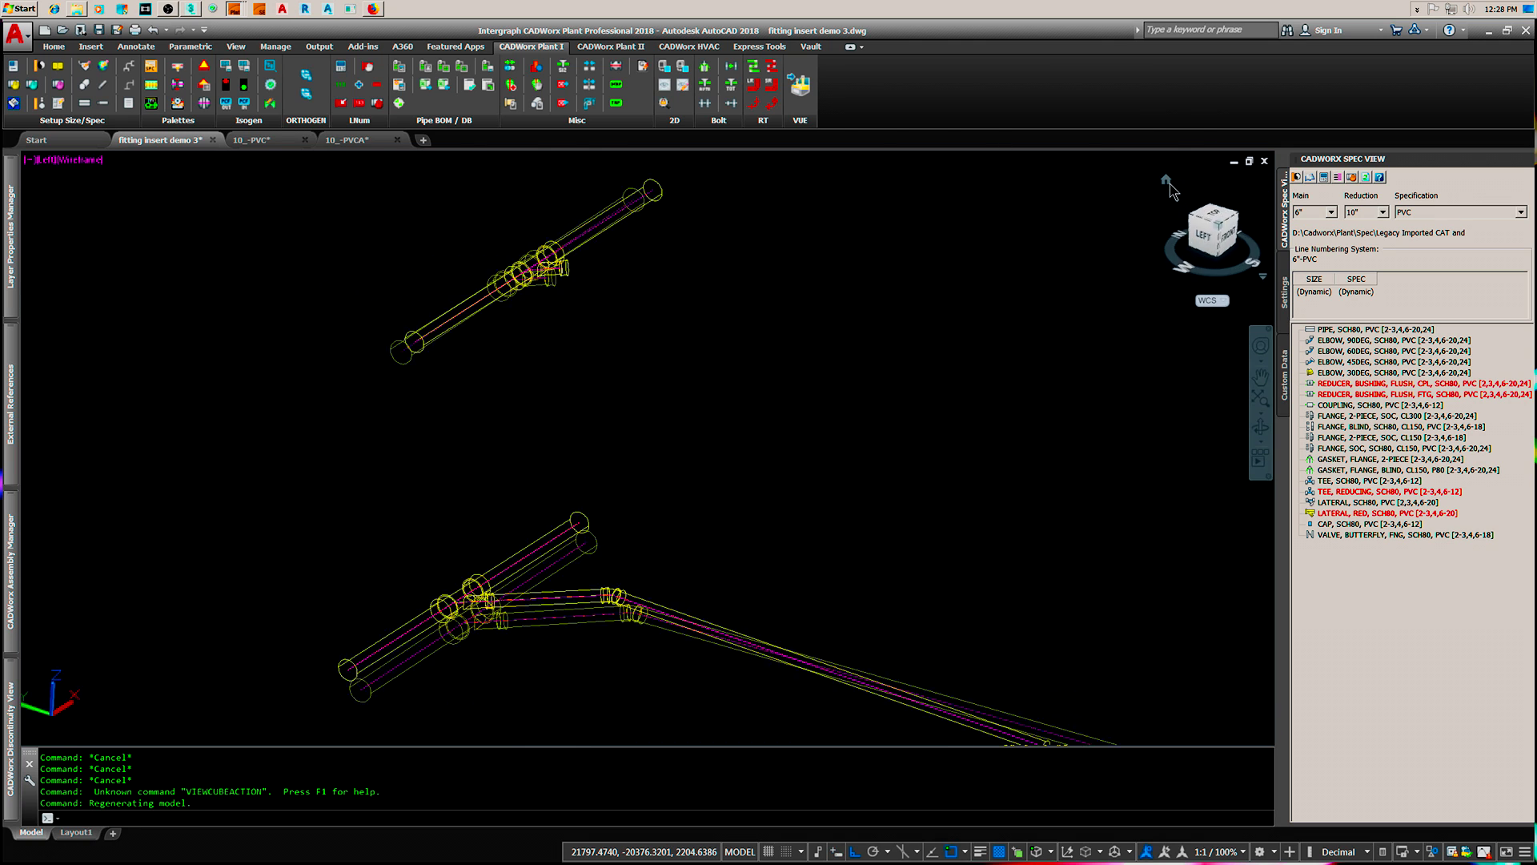
pyautogui.moveTo(622, 299); pyautogui.dragTo(660, 462, button='middle')
# Start a pipe route from the upper fitting on the current line number, sloped 10 mm per meter
pyautogui.scroll(8, 660, 461)
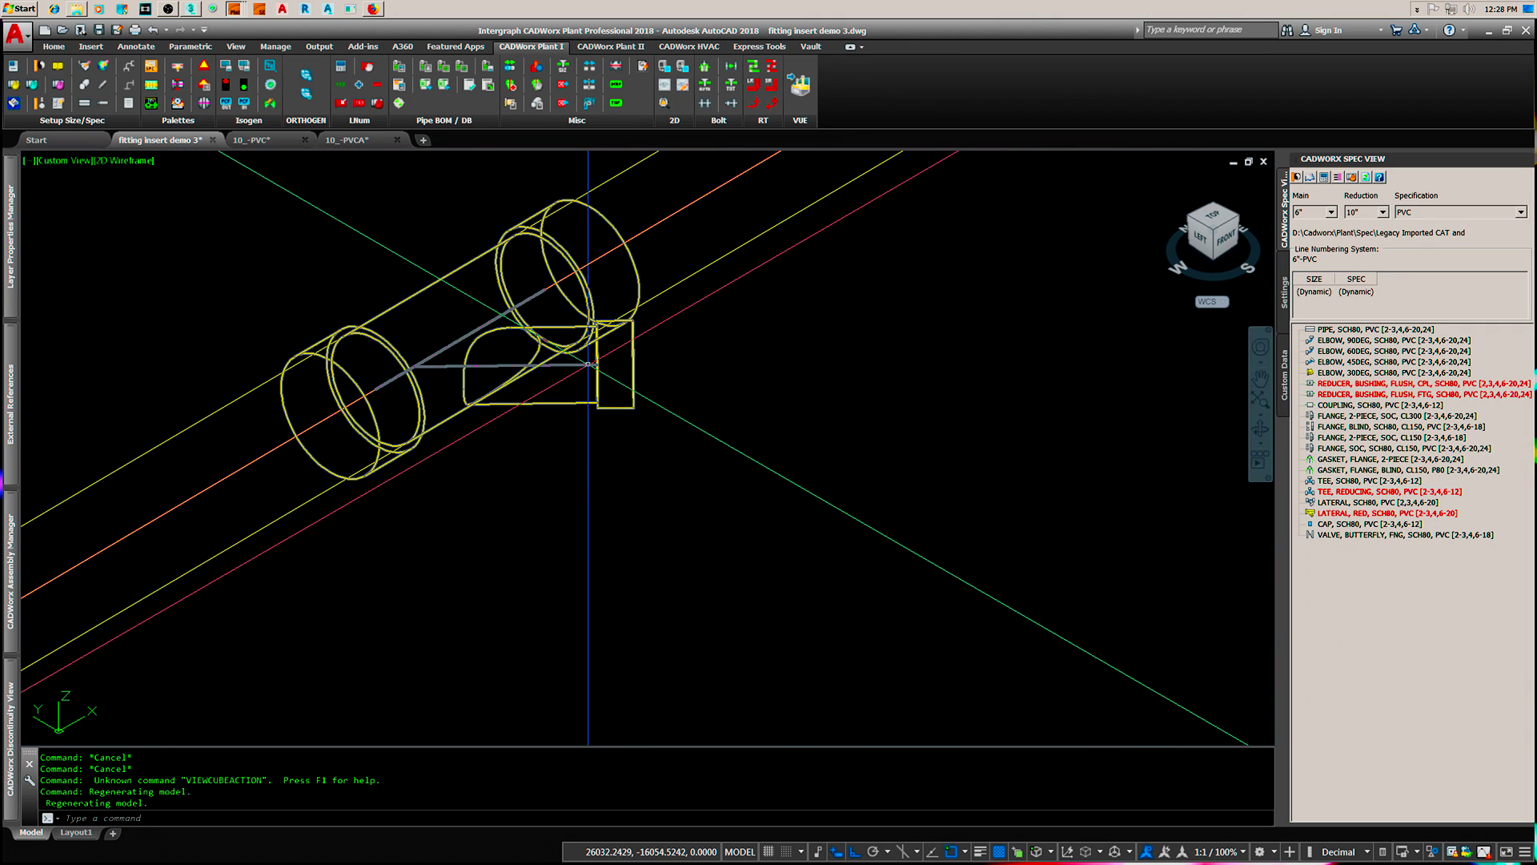
pyautogui.click(622, 364)
pyautogui.click(622, 364)
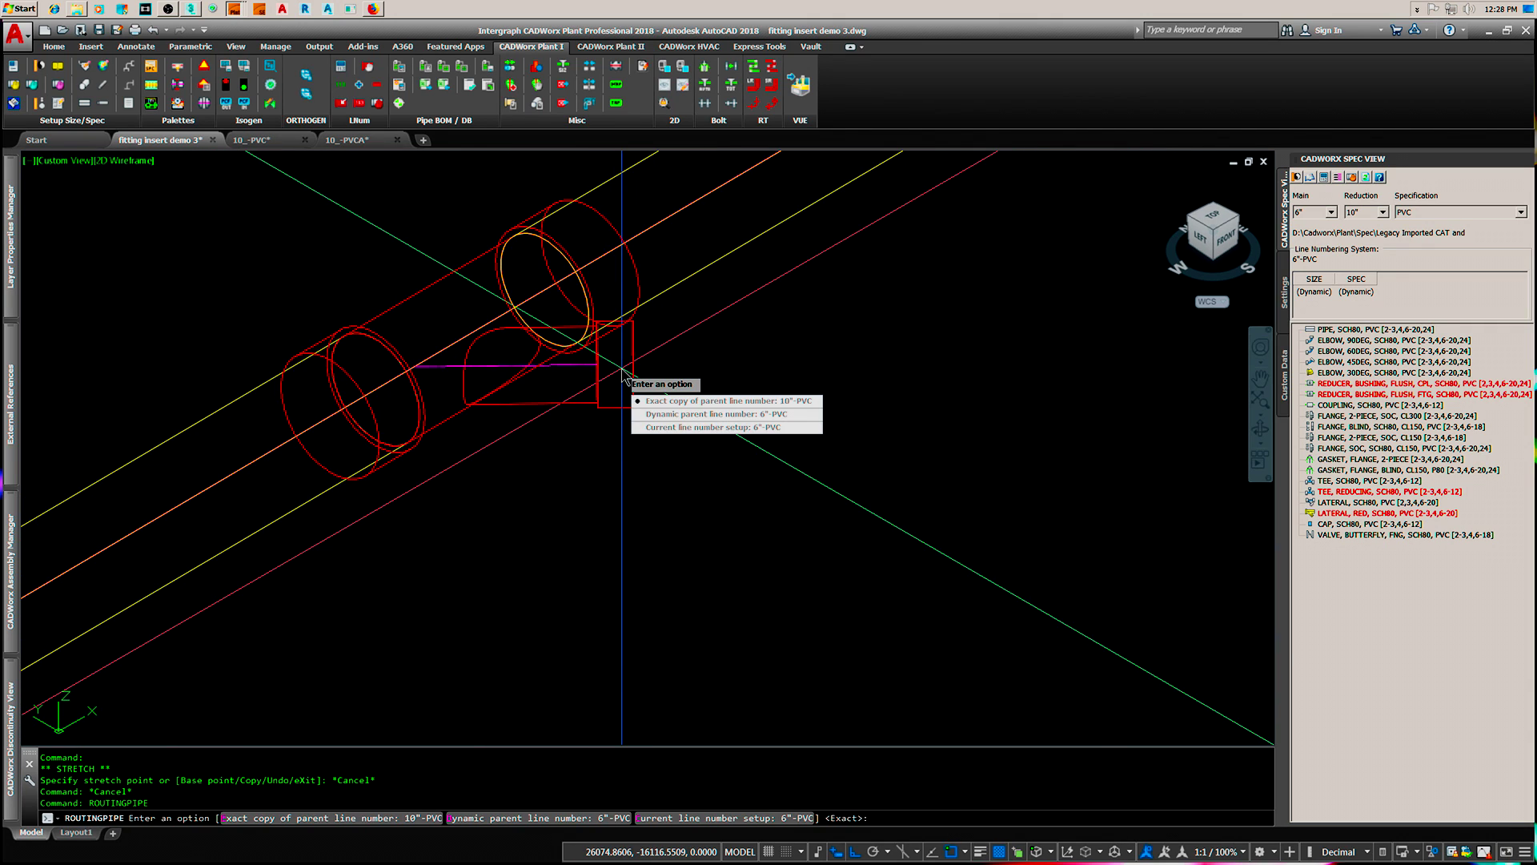
pyautogui.click(677, 427)
pyautogui.scroll(-5, 609, 386)
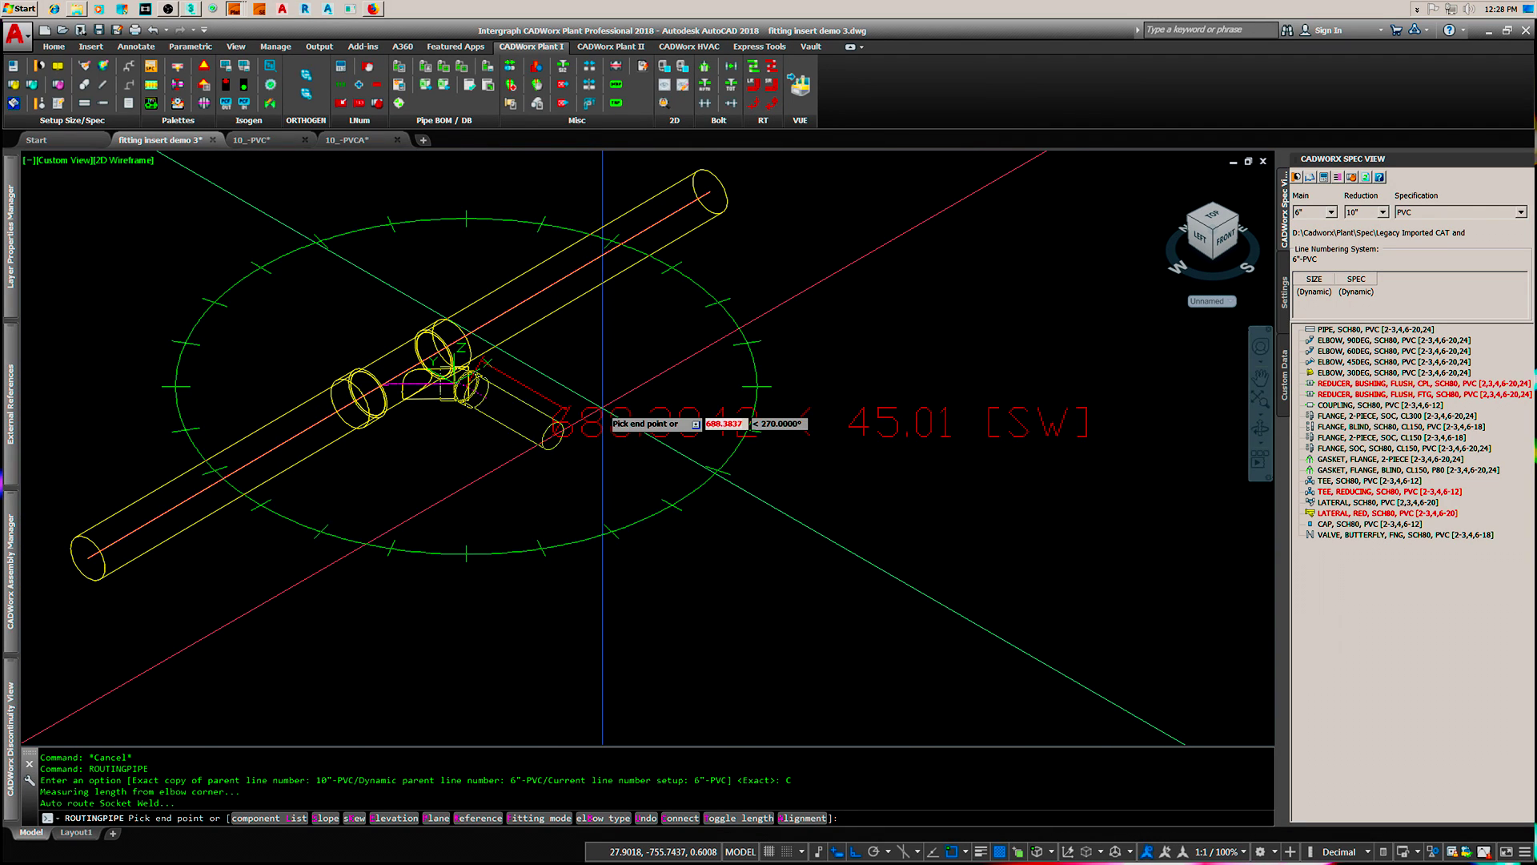
pyautogui.press('Return')
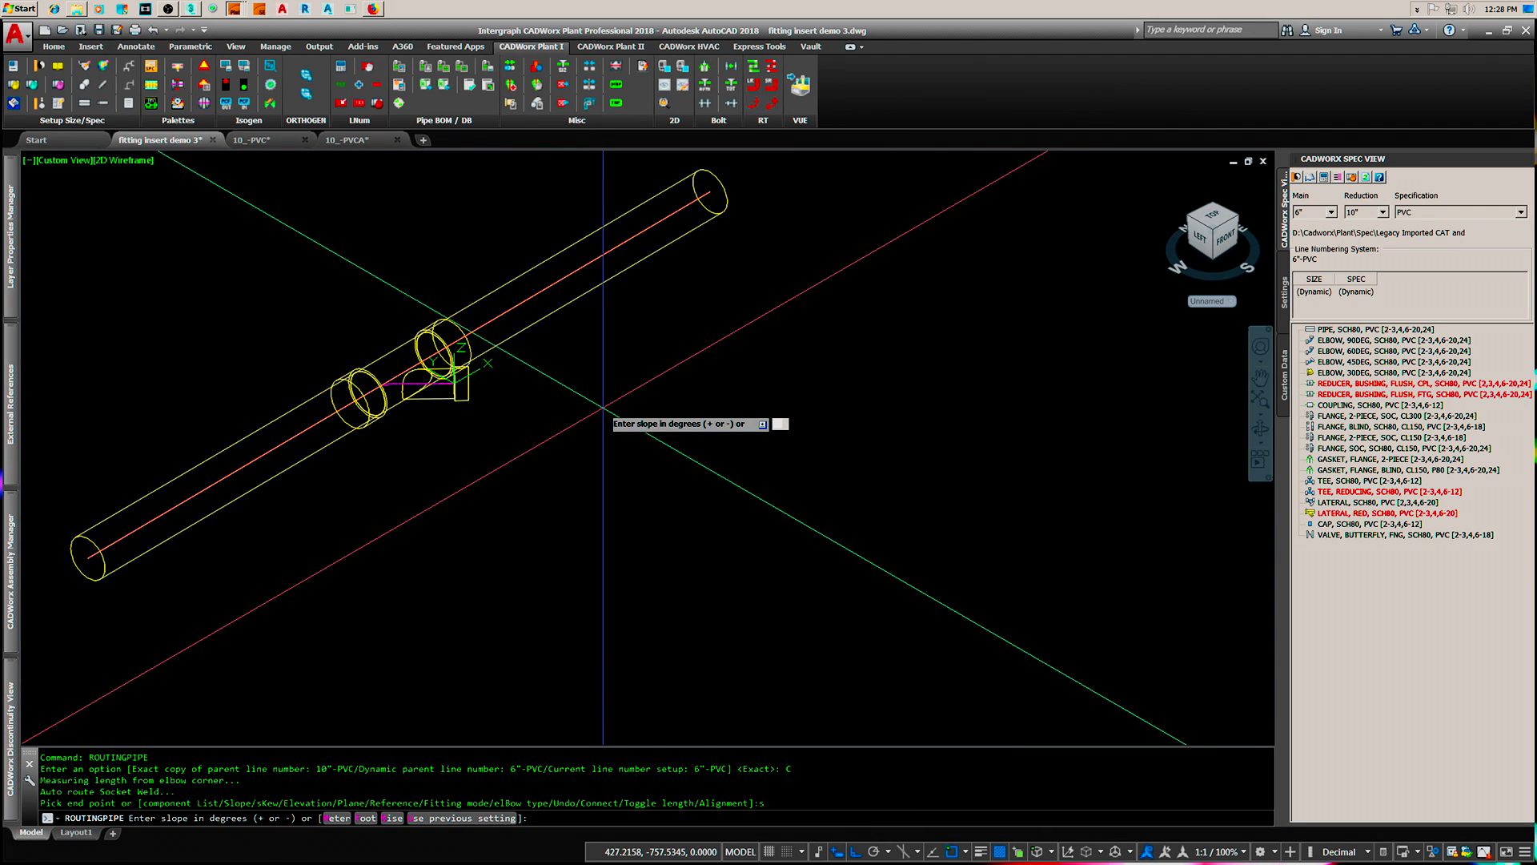
pyautogui.write('m')
pyautogui.press('Return')
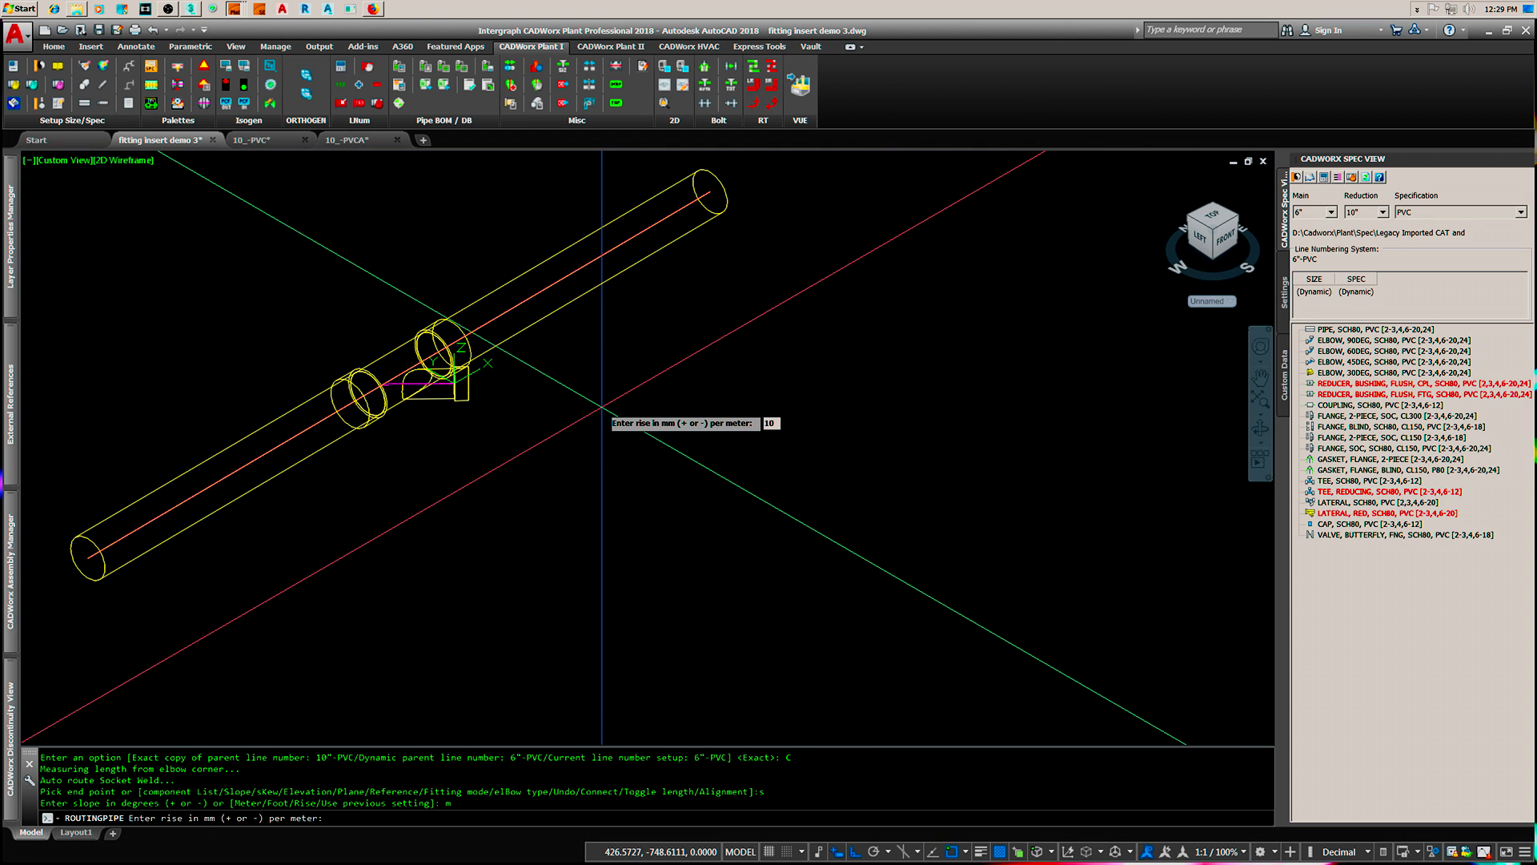
pyautogui.write('10')
pyautogui.press('Return')
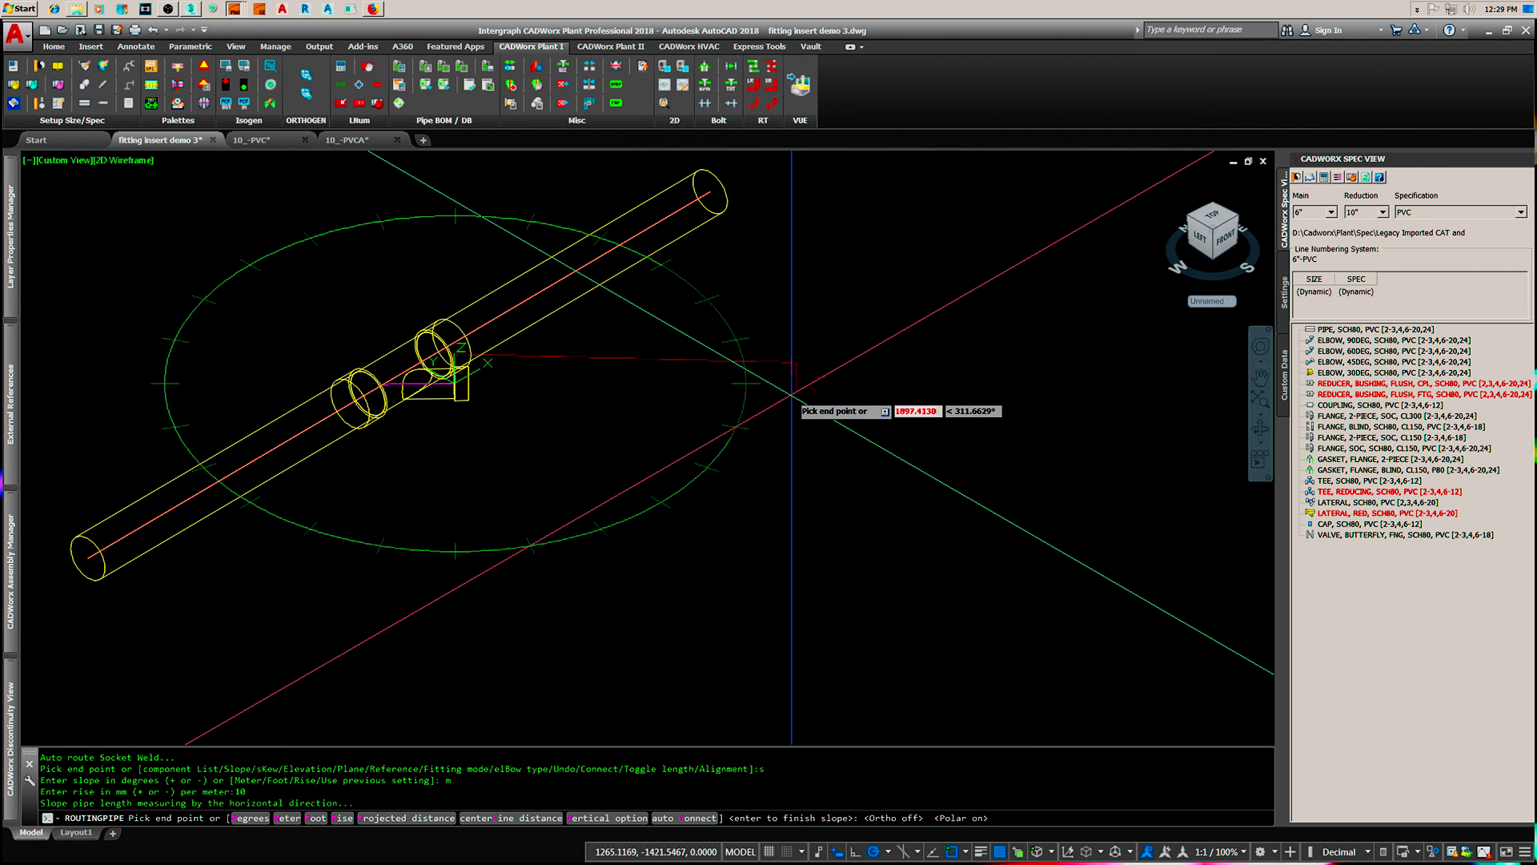
# Place the sloped pipe's end along 270° with Ortho, then the angled run after the elbow
pyautogui.press('F10')
pyautogui.click(765, 384)
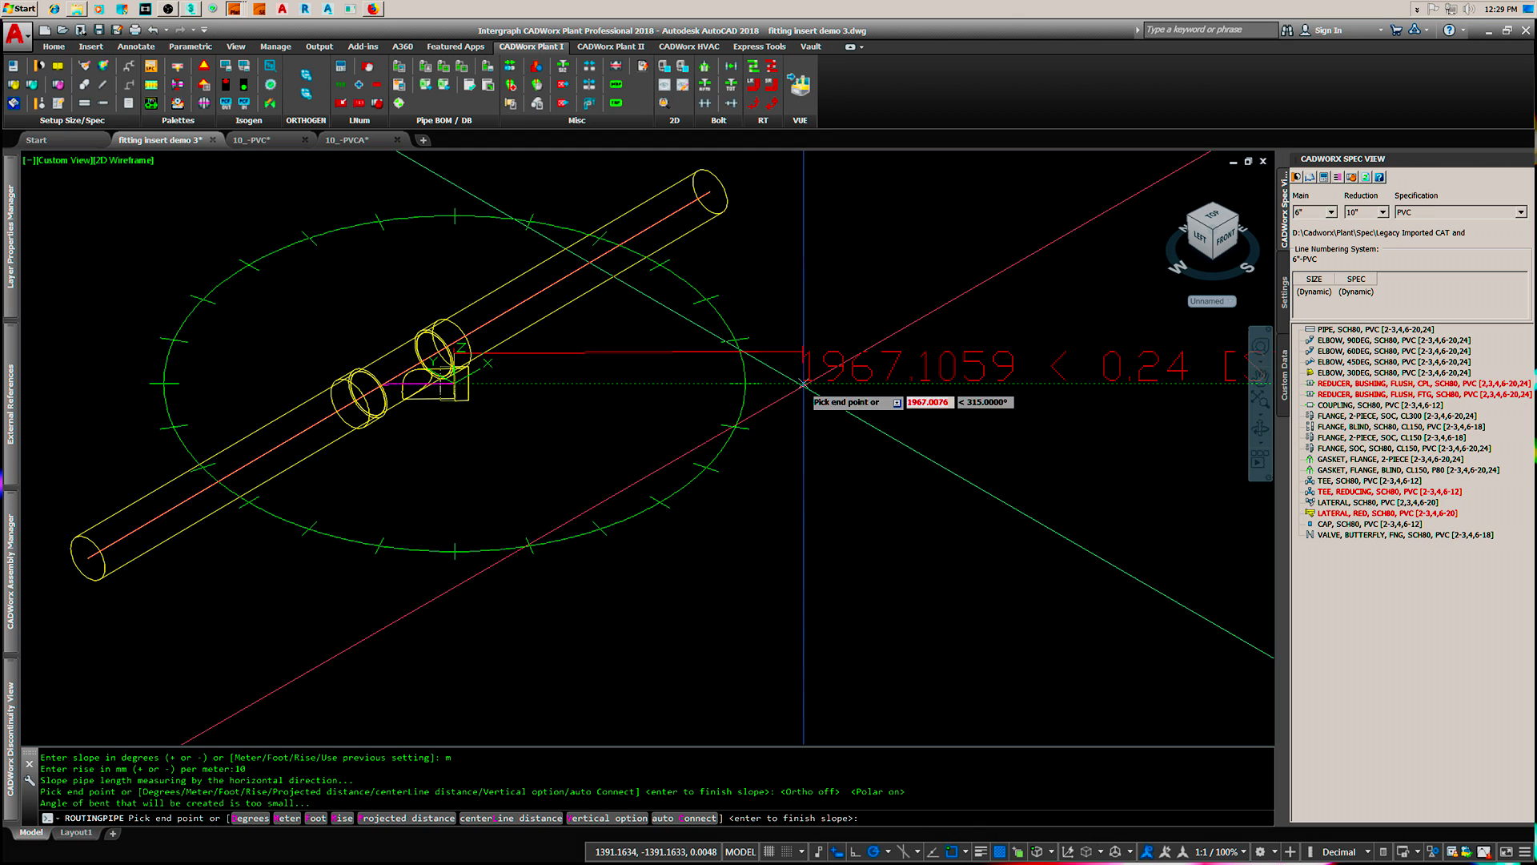
pyautogui.click(765, 385)
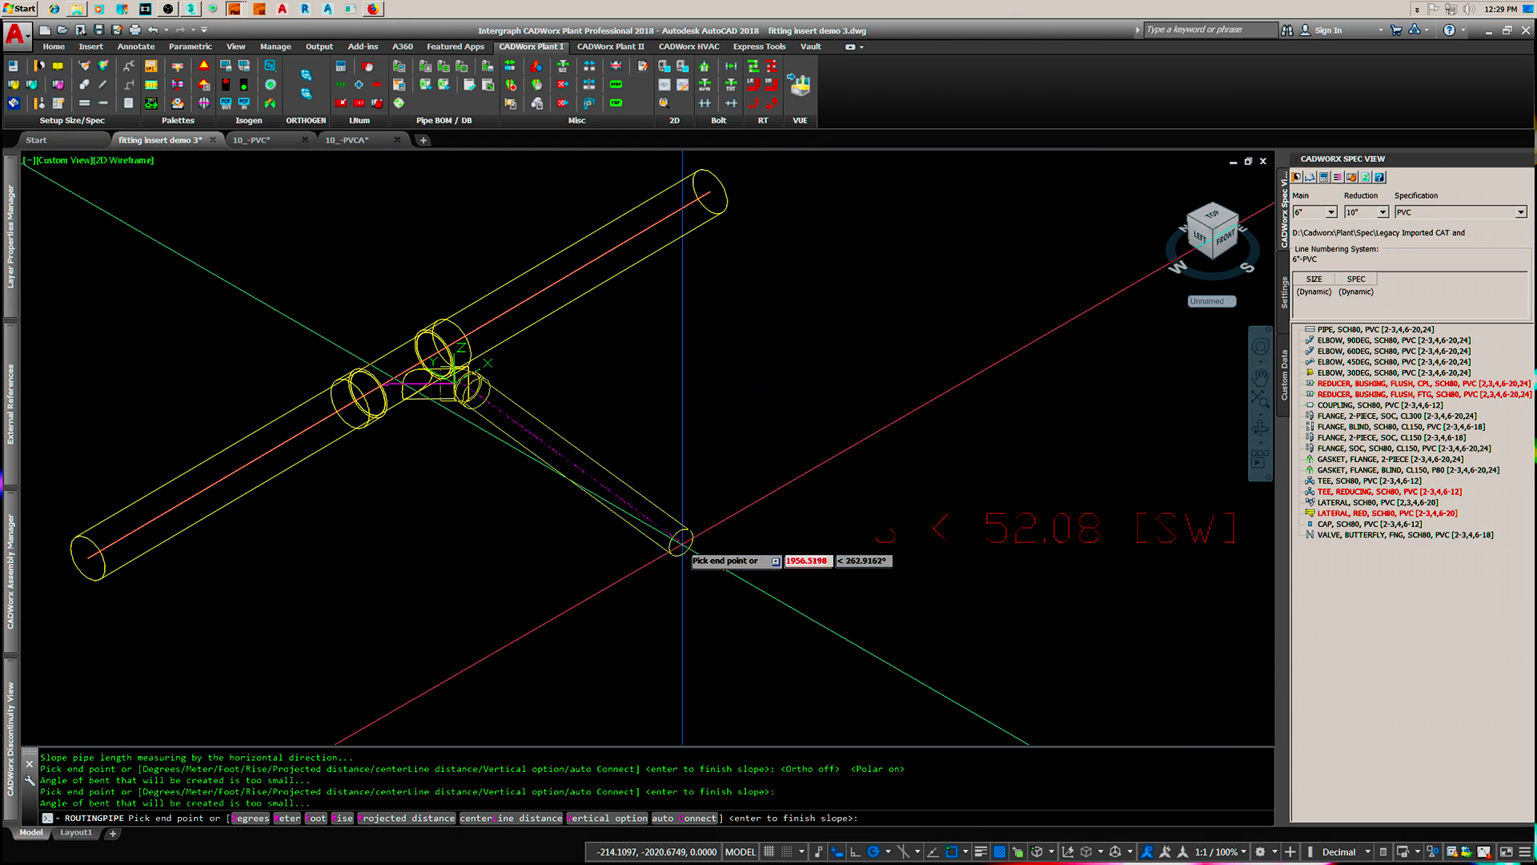
pyautogui.press('F8')
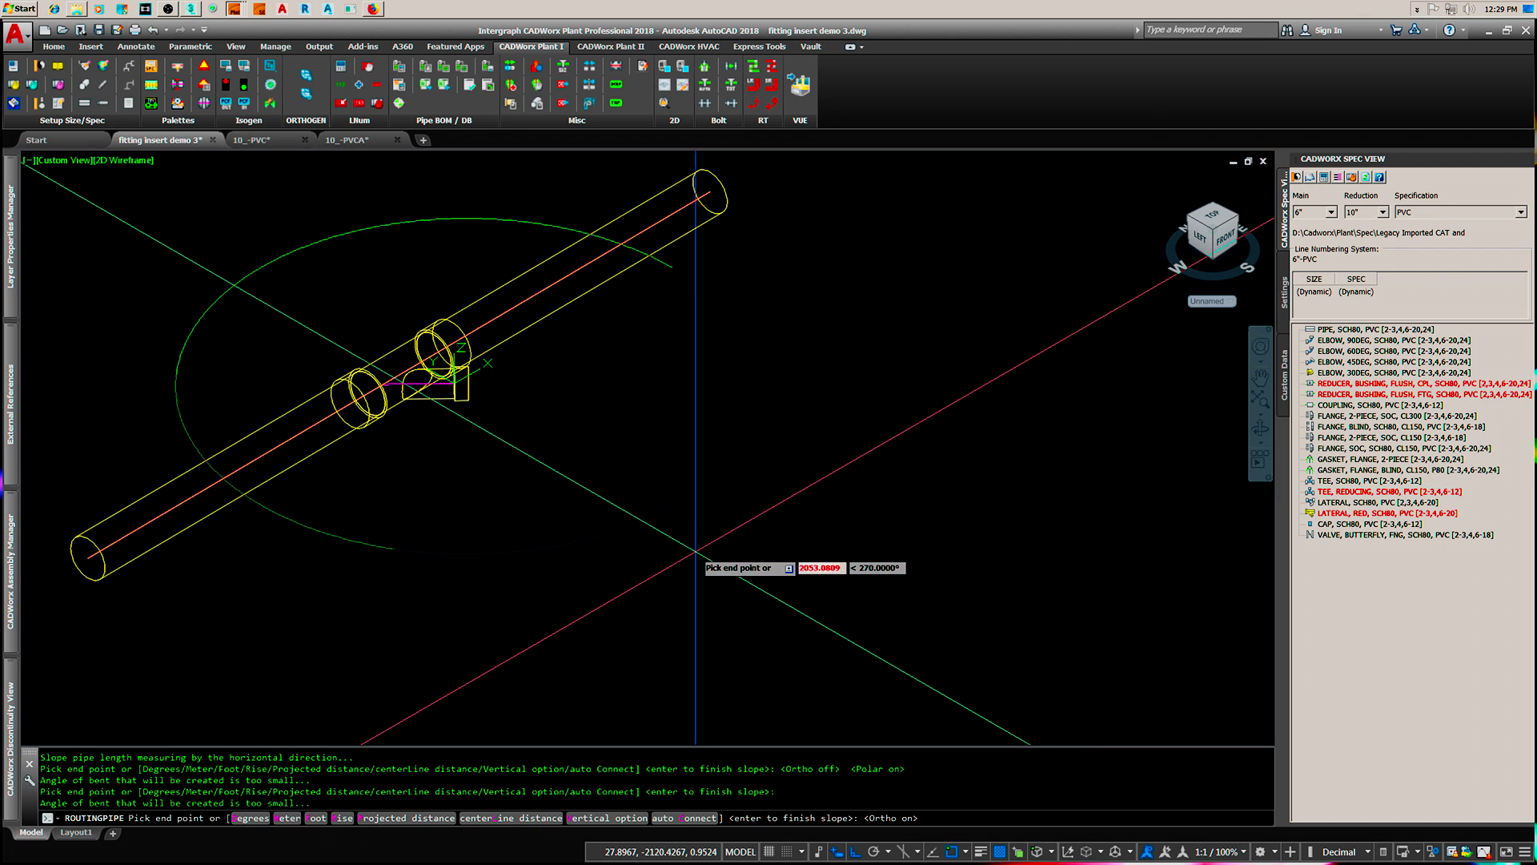
pyautogui.click(692, 554)
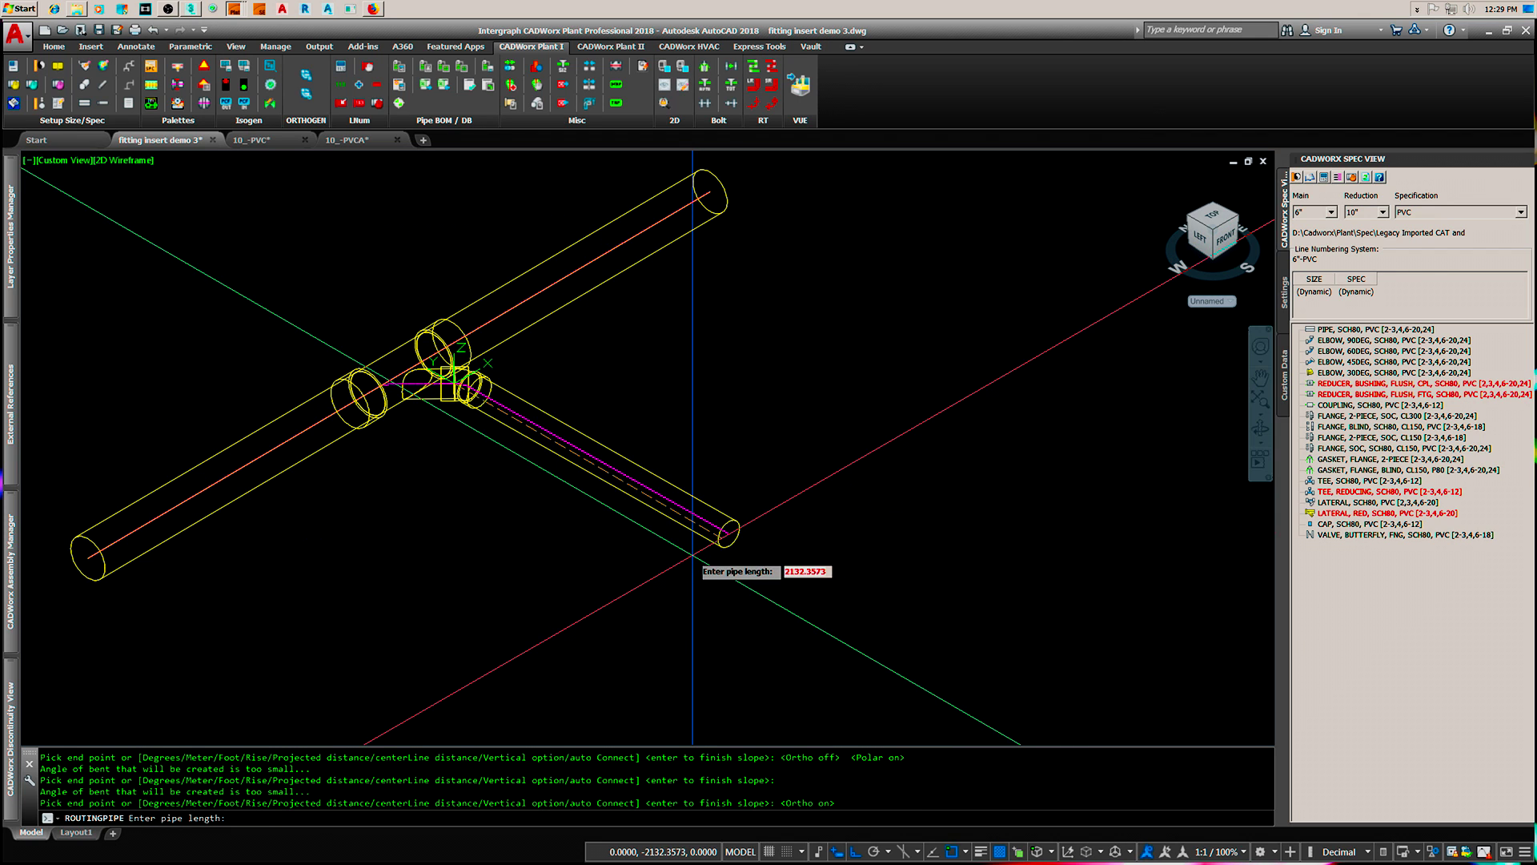
pyautogui.press('Return')
pyautogui.scroll(-3, 696, 485)
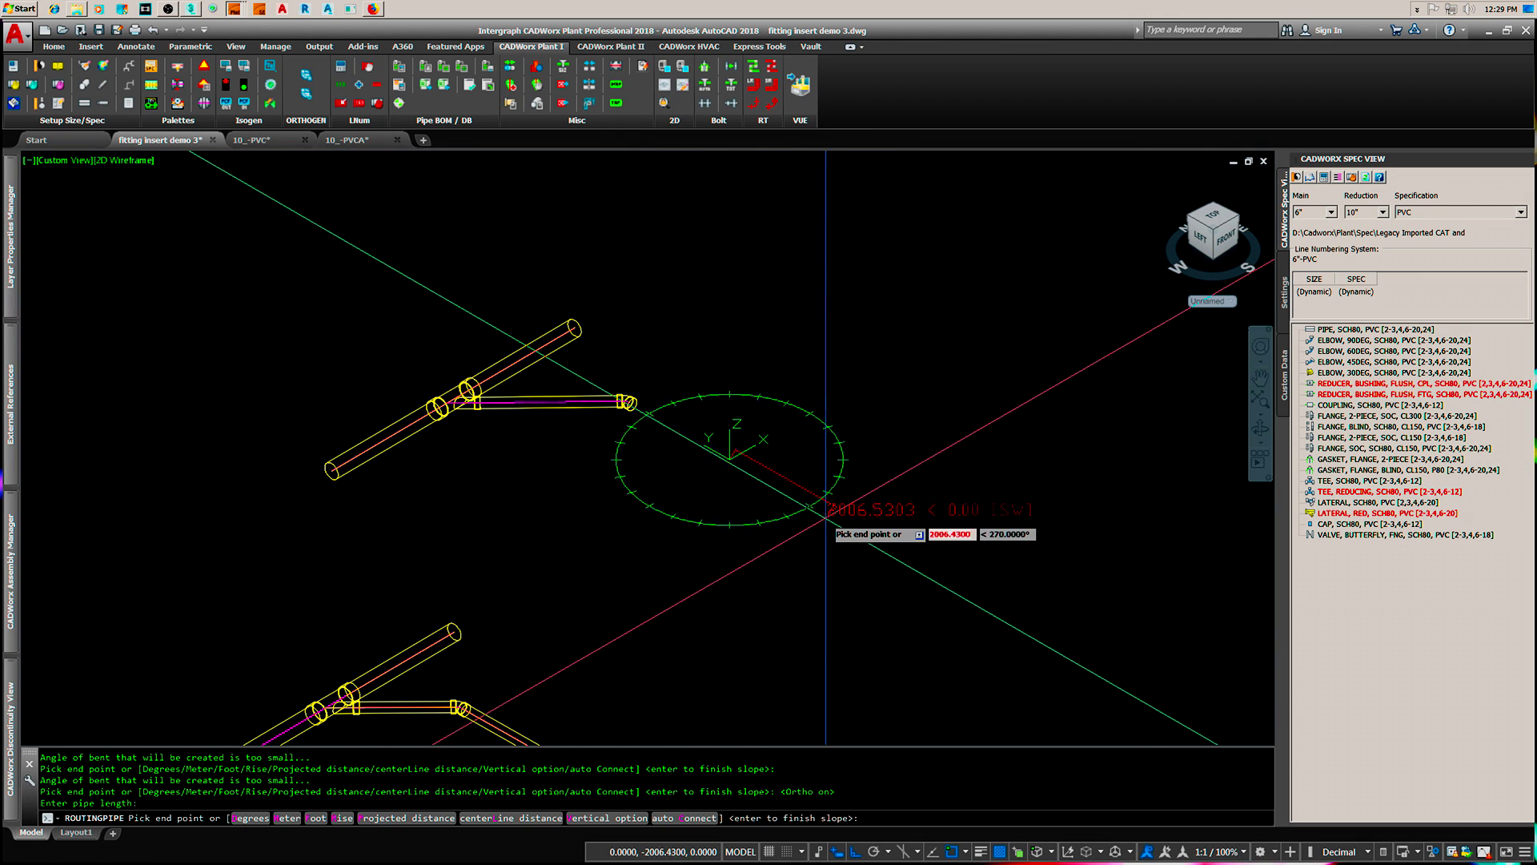
pyautogui.click(822, 520)
# Finish the routing and LIST the lower diagonal pipe's geometry
pyautogui.press('Return')
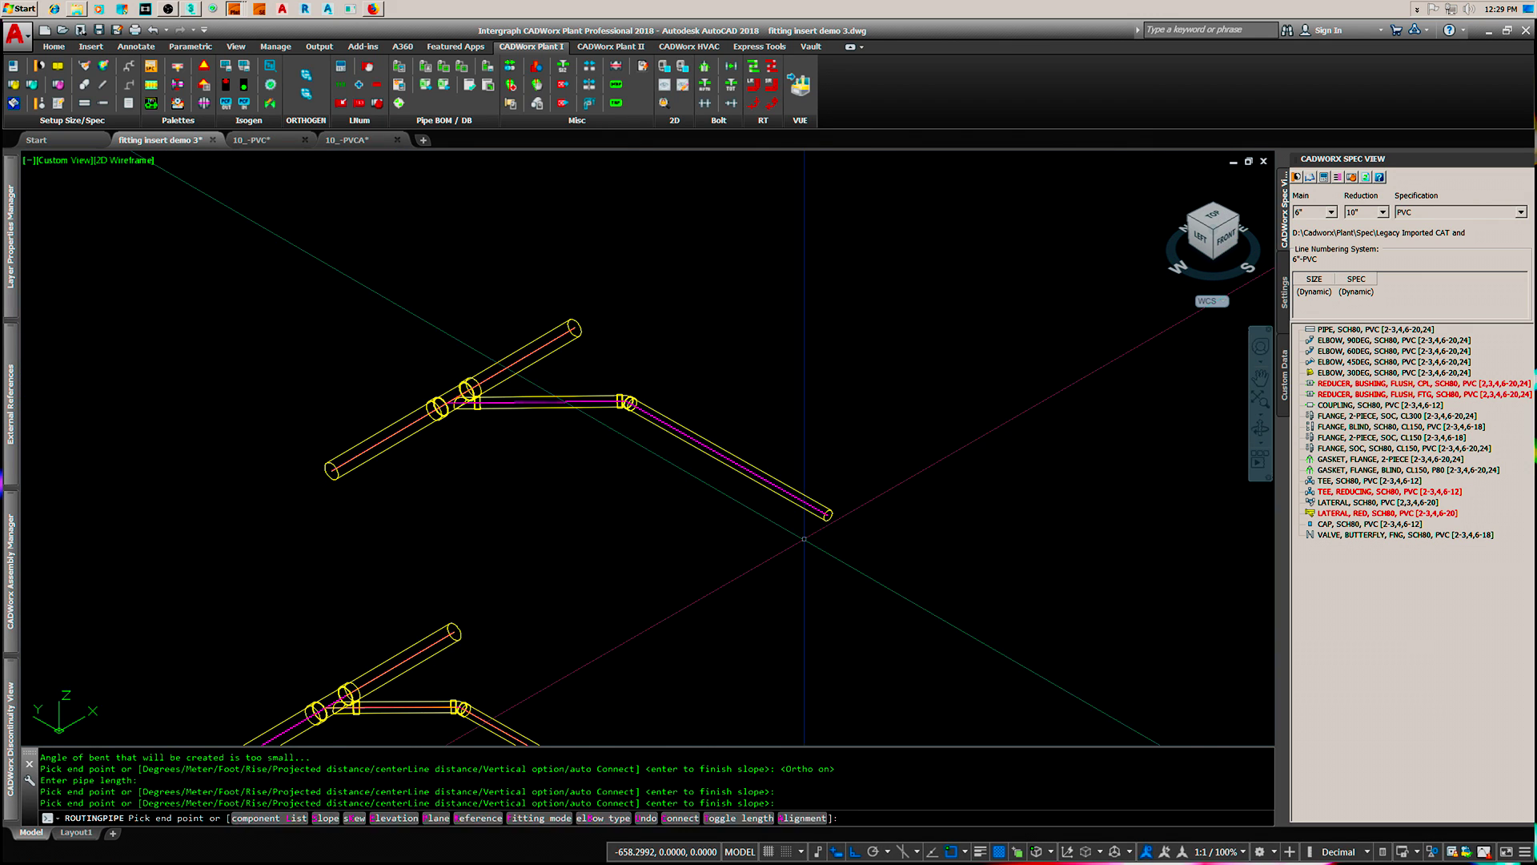
pyautogui.press('Return')
pyautogui.scroll(-3, 833, 388)
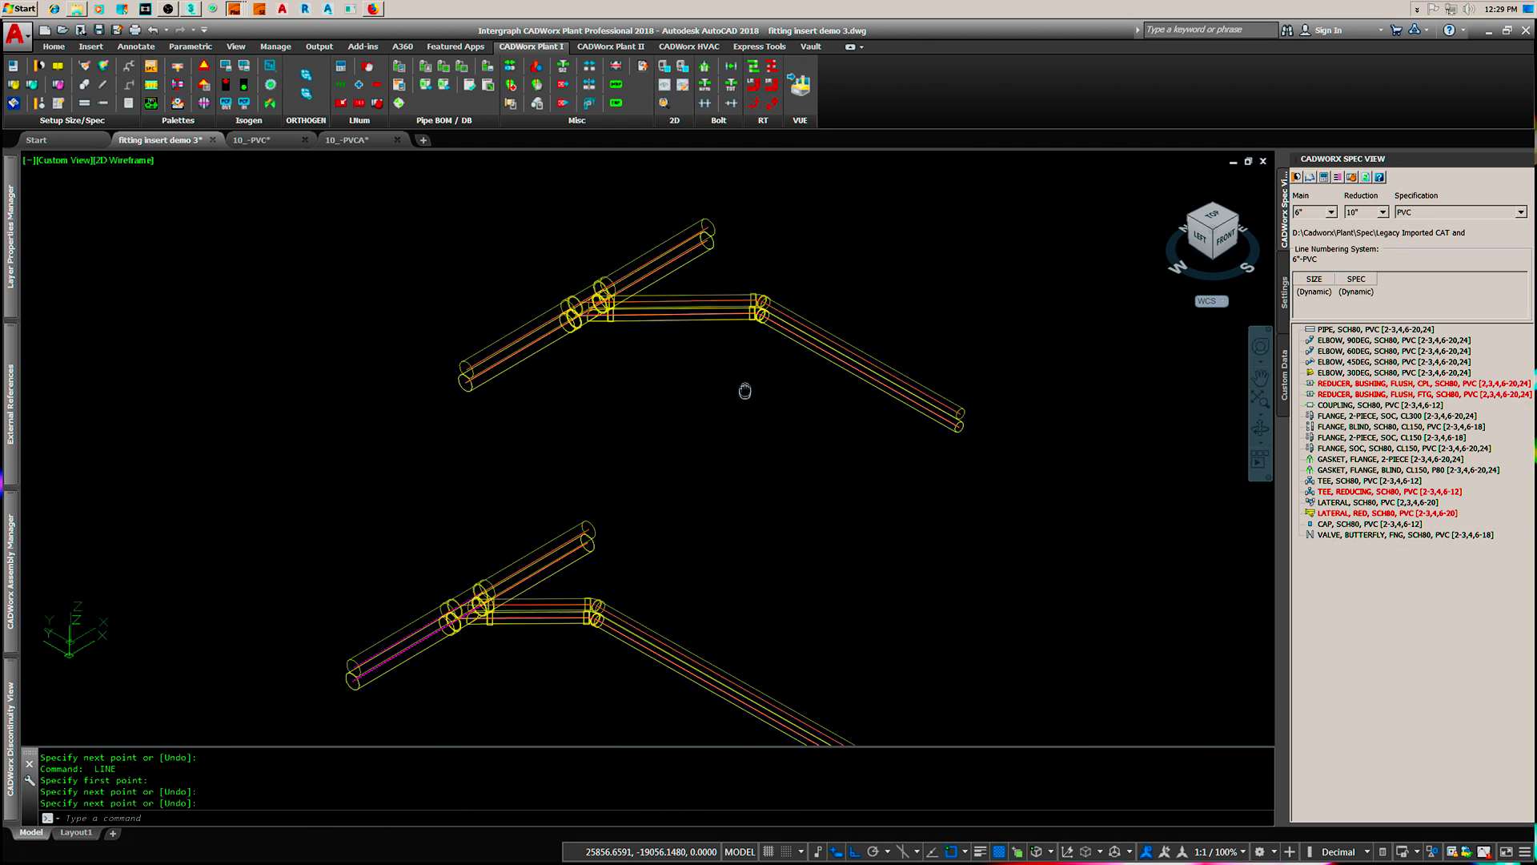
pyautogui.scroll(4, 730, 490)
pyautogui.moveTo(730, 490); pyautogui.dragTo(736, 440, button='middle')
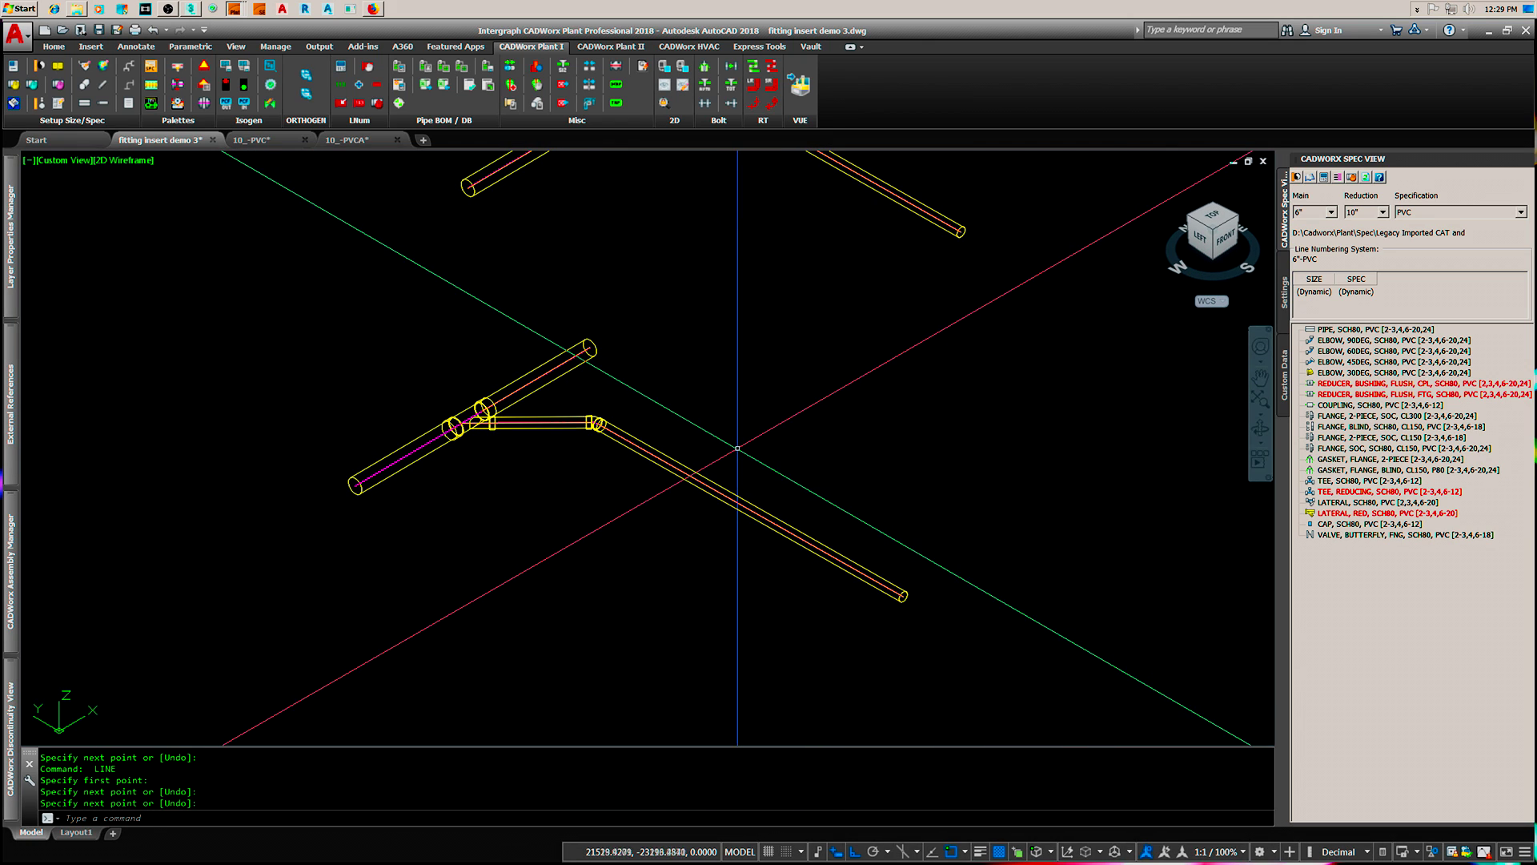
pyautogui.write('LIST Select objects:')
pyautogui.press('Return')
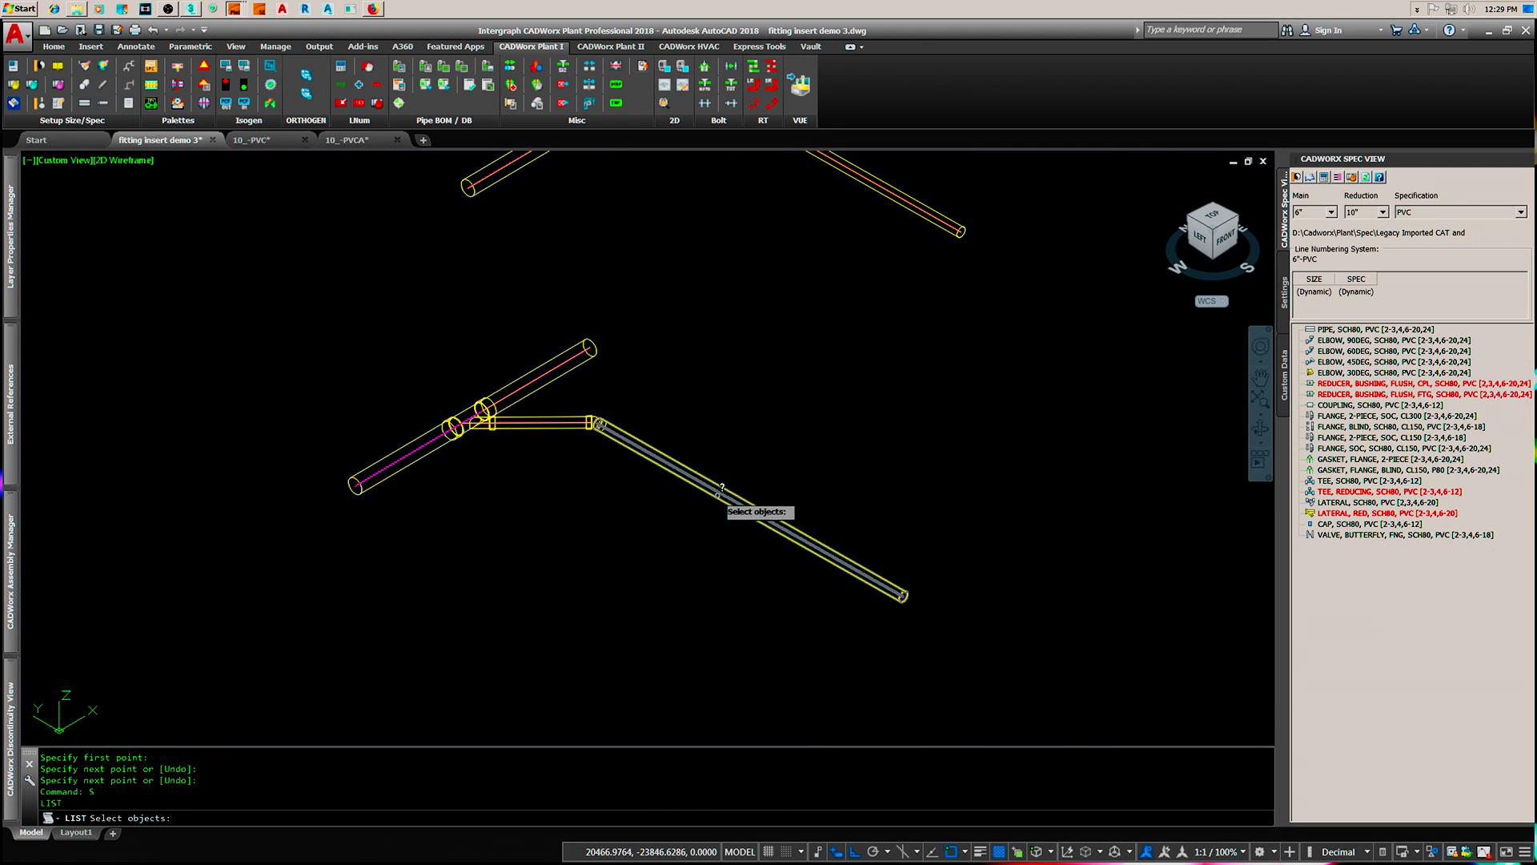
pyautogui.click(725, 492)
pyautogui.press('Return')
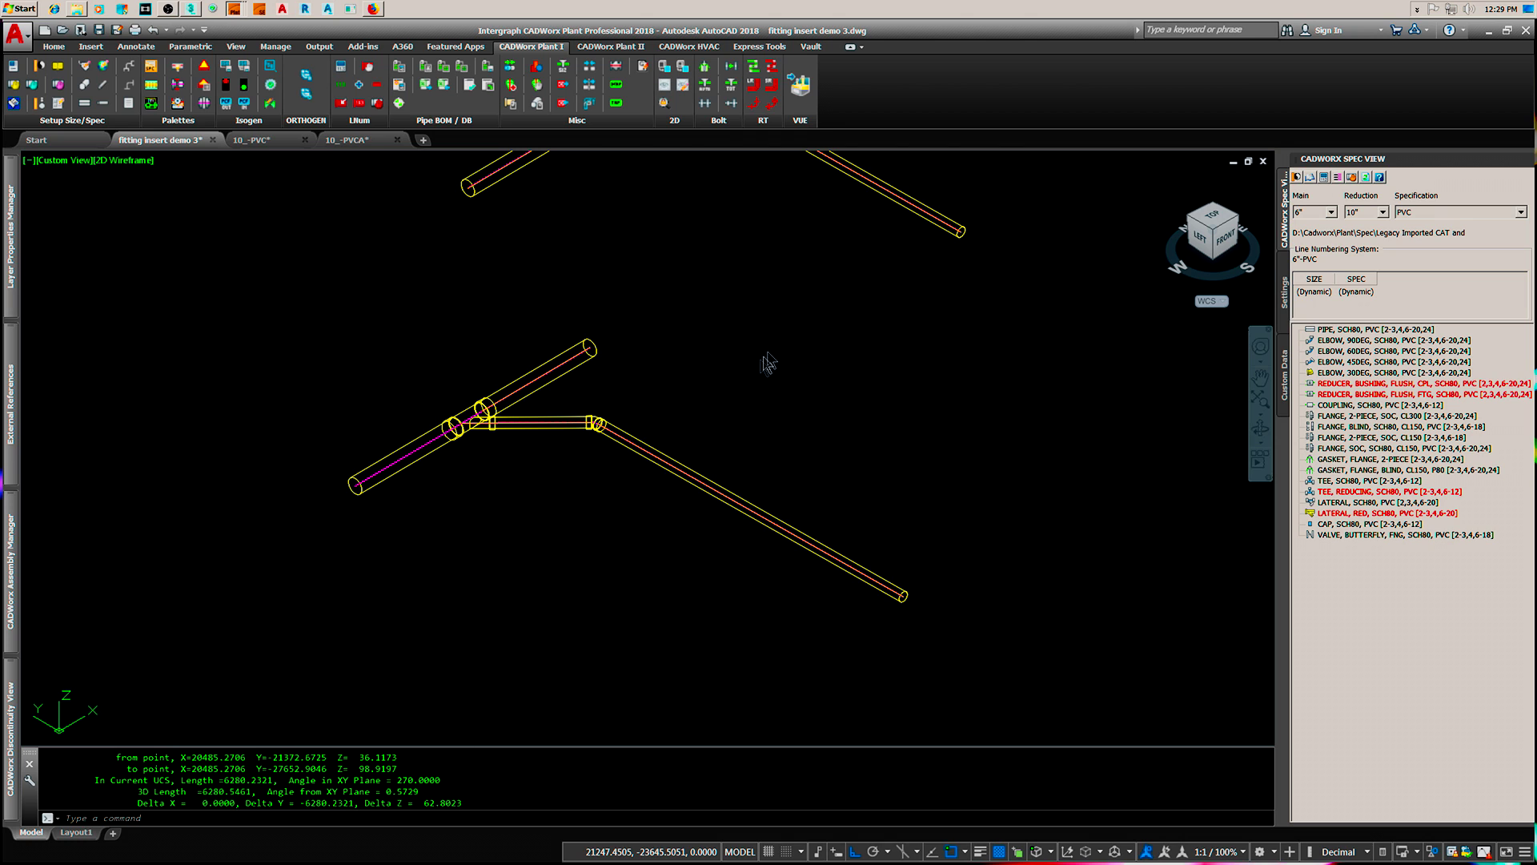
pyautogui.scroll(-3, 725, 518)
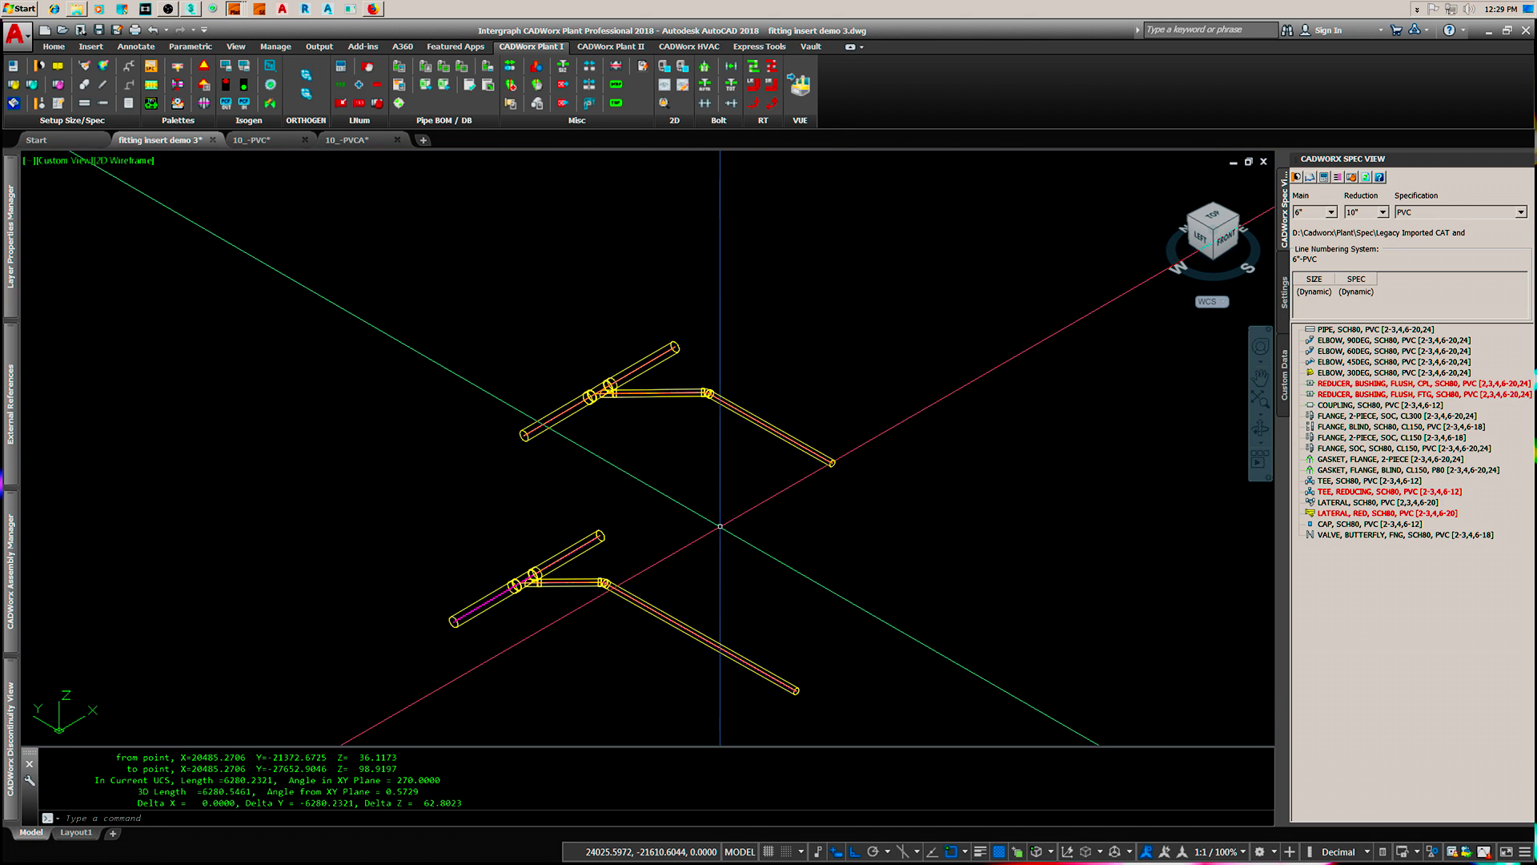
# LIST the upper diagonal pipe, showing its 0.5729° angle from the XY plane
pyautogui.write('list')
pyautogui.press('Return')
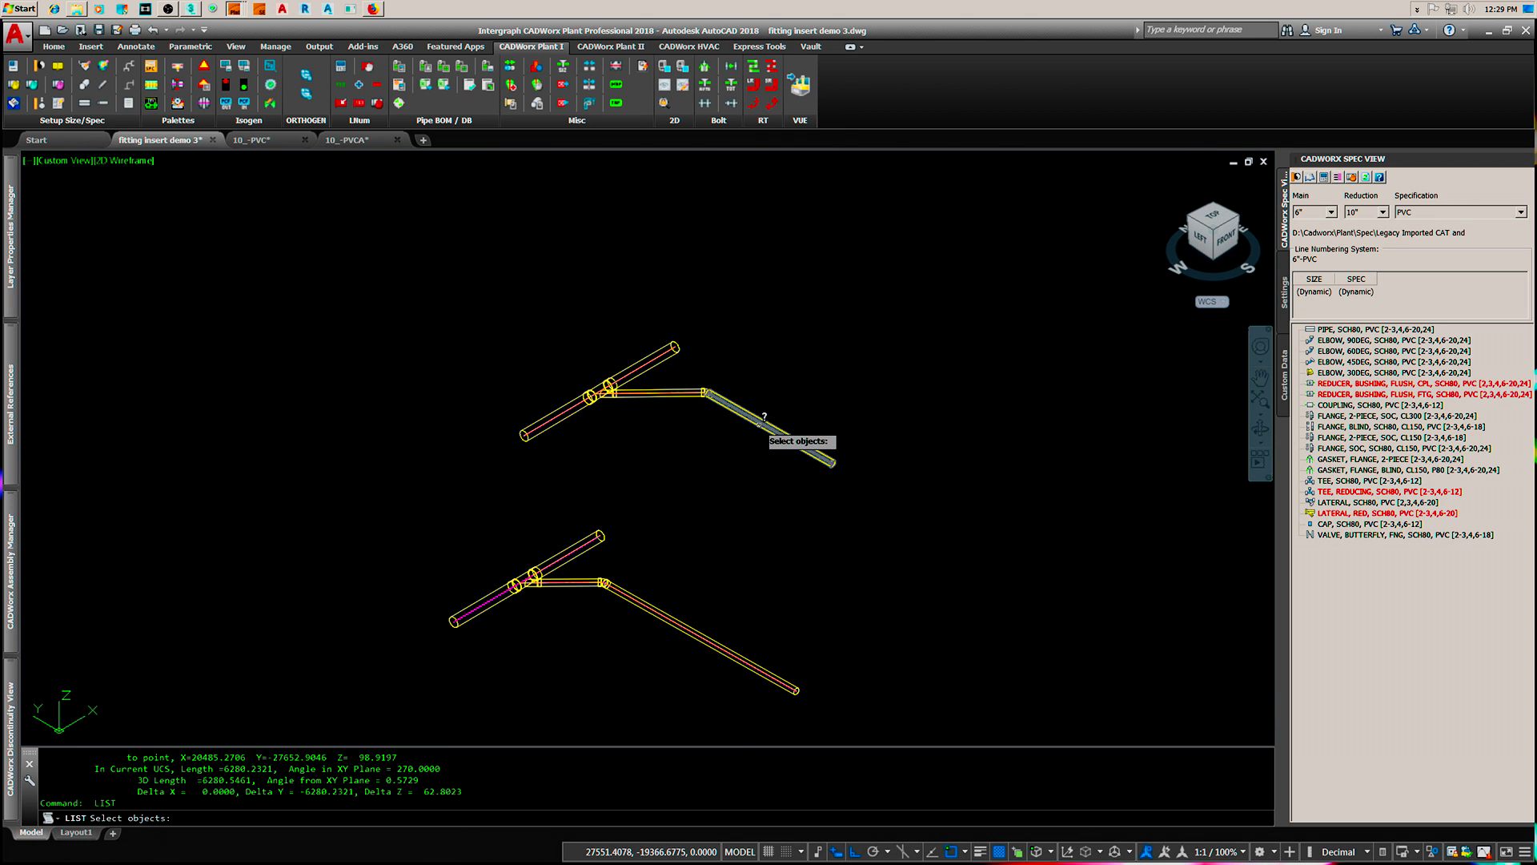
pyautogui.click(763, 418)
pyautogui.press('Return')
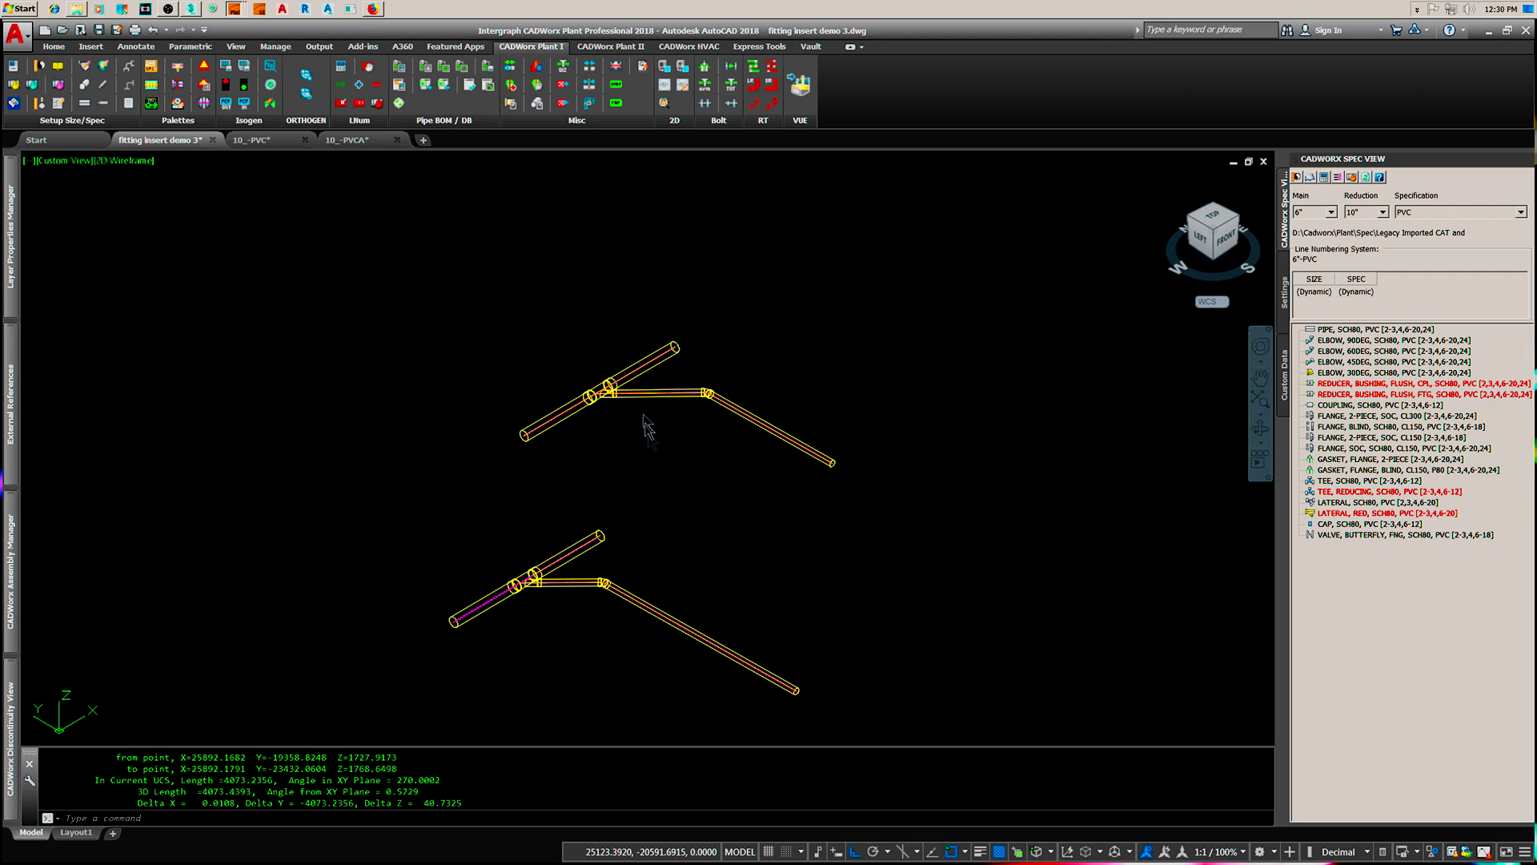
pyautogui.scroll(6, 646, 426)
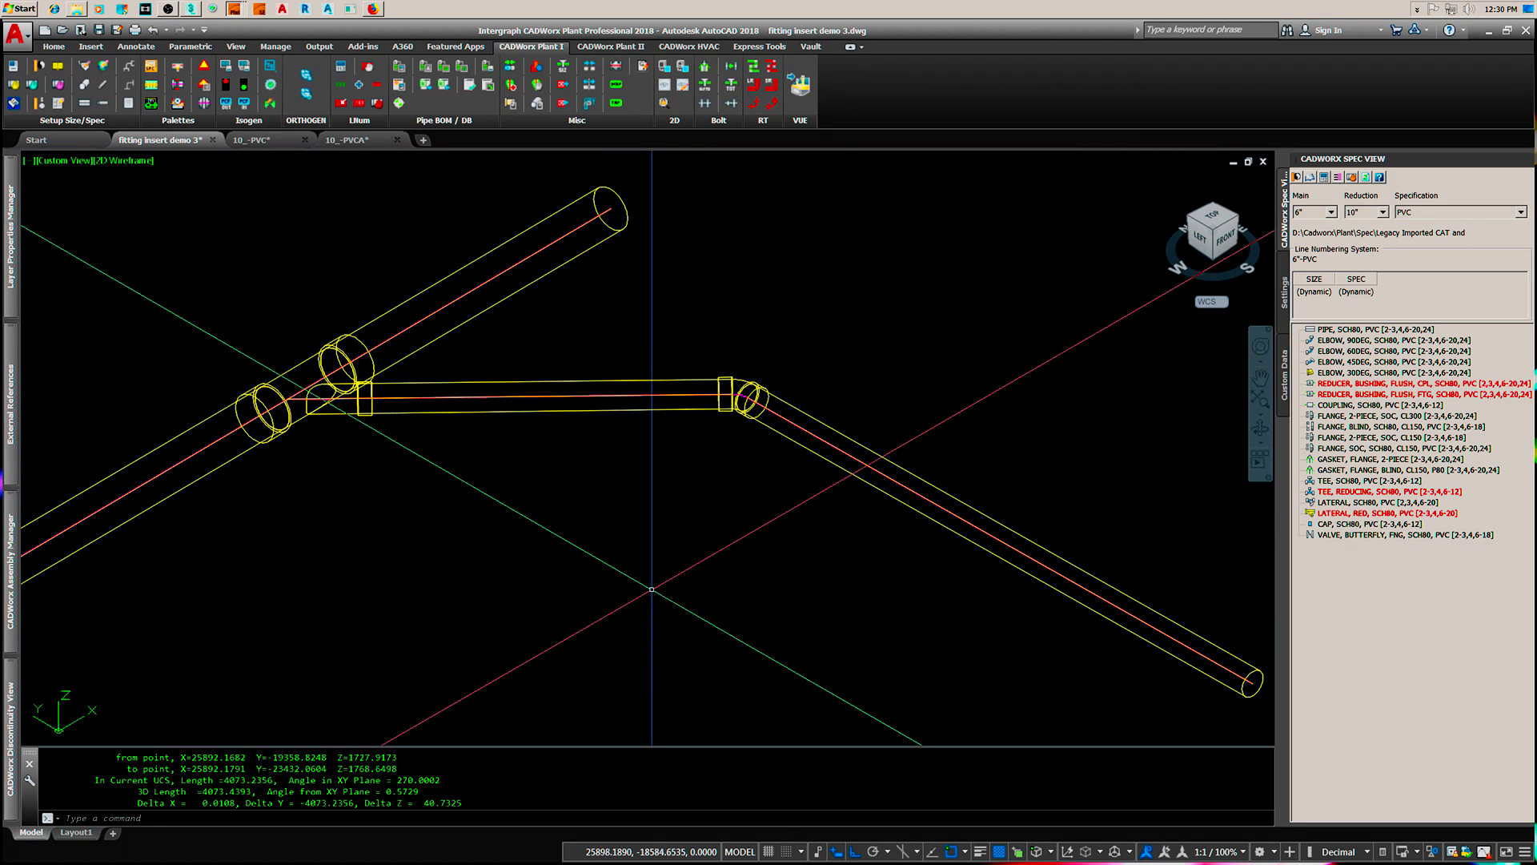
# Erase the old branch pipes and elbow
pyautogui.write('e')
pyautogui.press('Return')
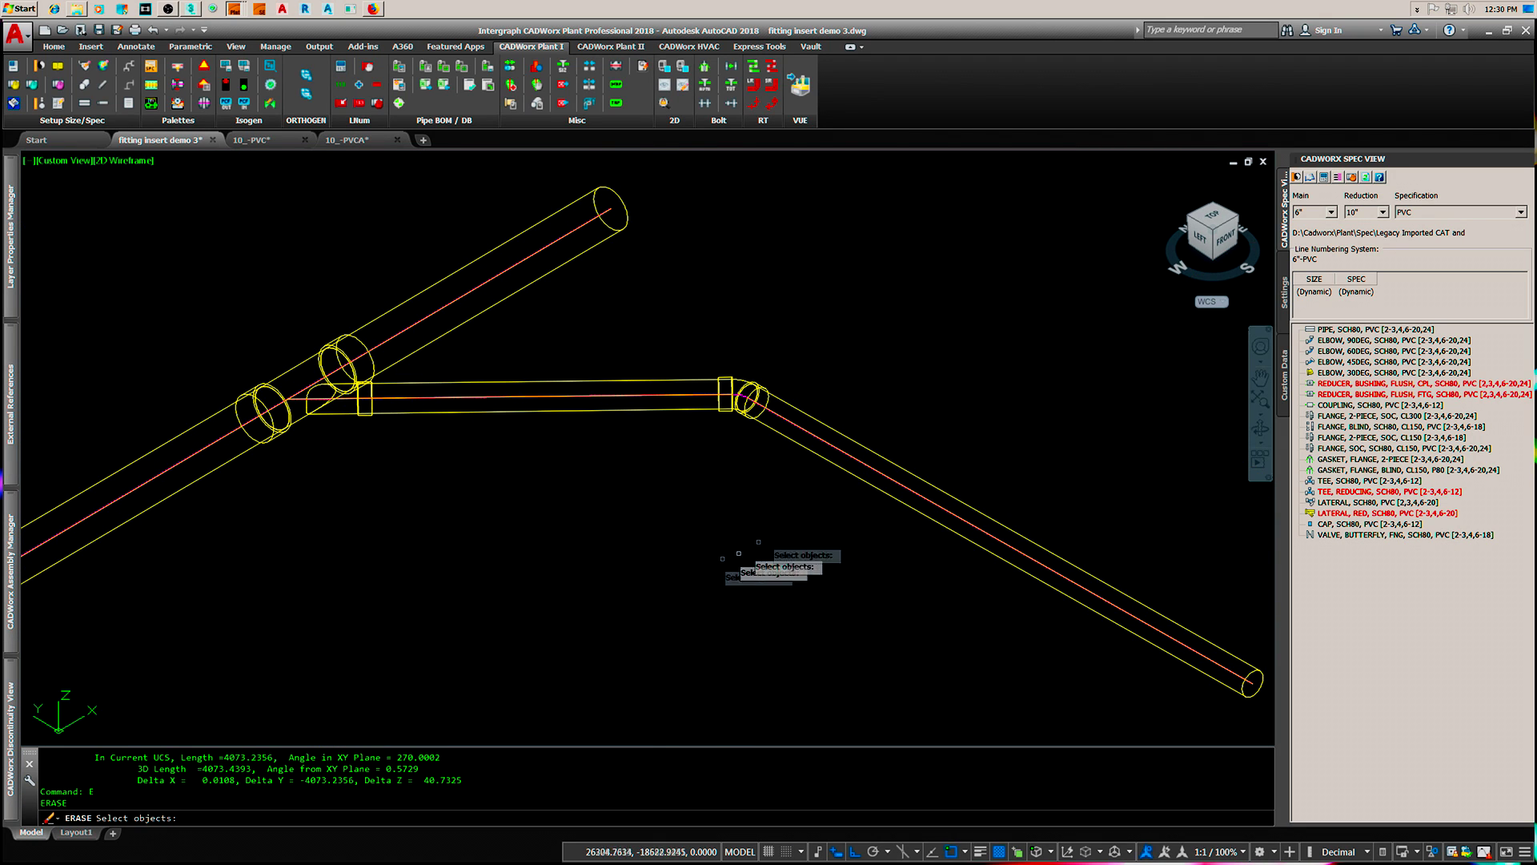
pyautogui.moveTo(764, 492)
pyautogui.mouseDown()
pyautogui.moveTo(715, 361)
pyautogui.moveTo(549, 392)
pyautogui.moveTo(570, 472)
pyautogui.mouseUp()
pyautogui.press('Return')
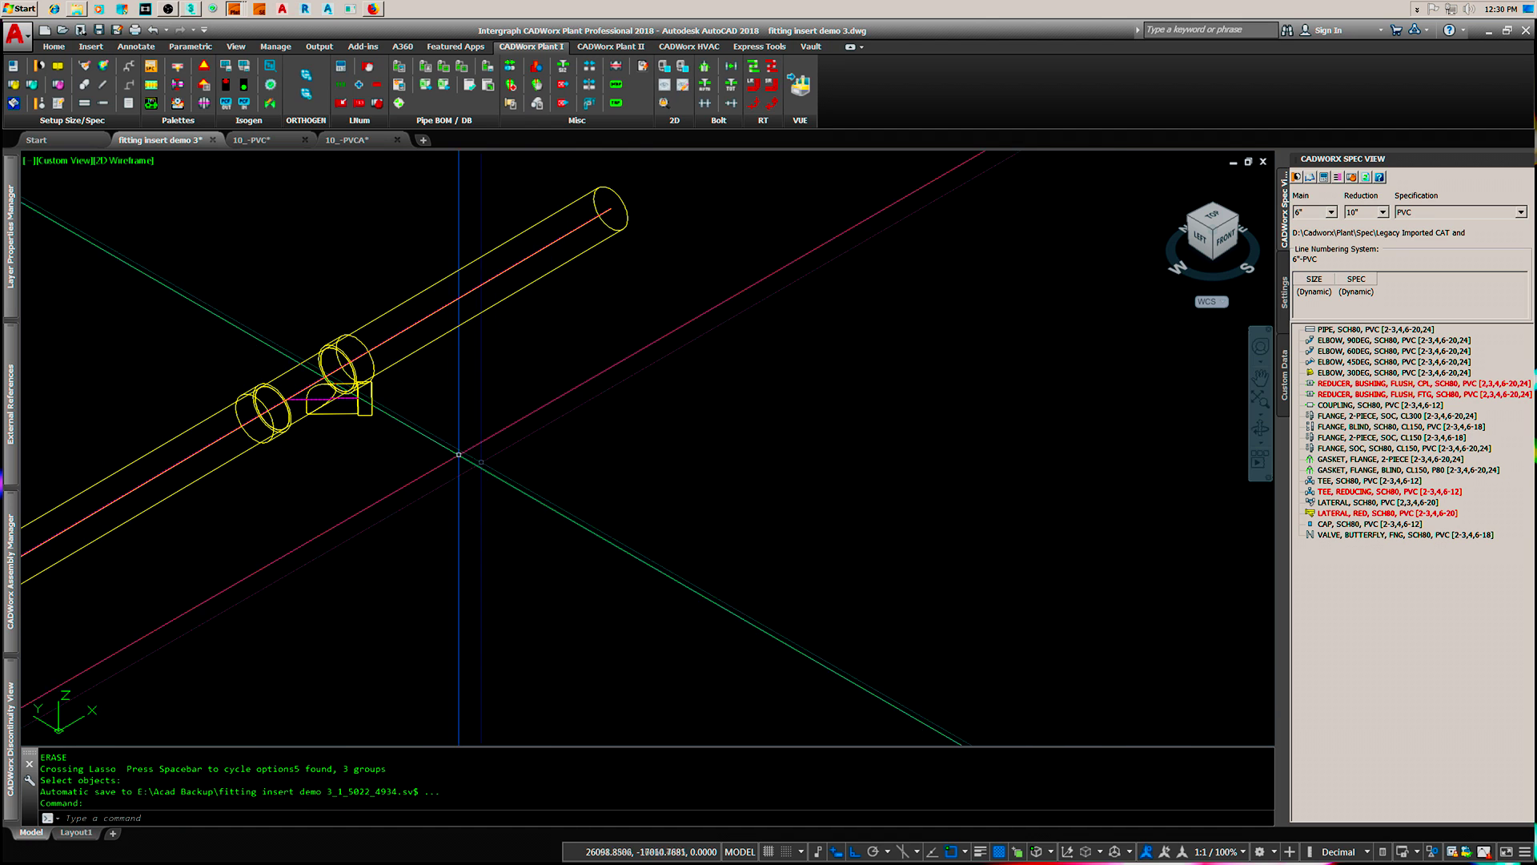
# Route a new 6"-PVC pipe run out from the tee
pyautogui.click(371, 415)
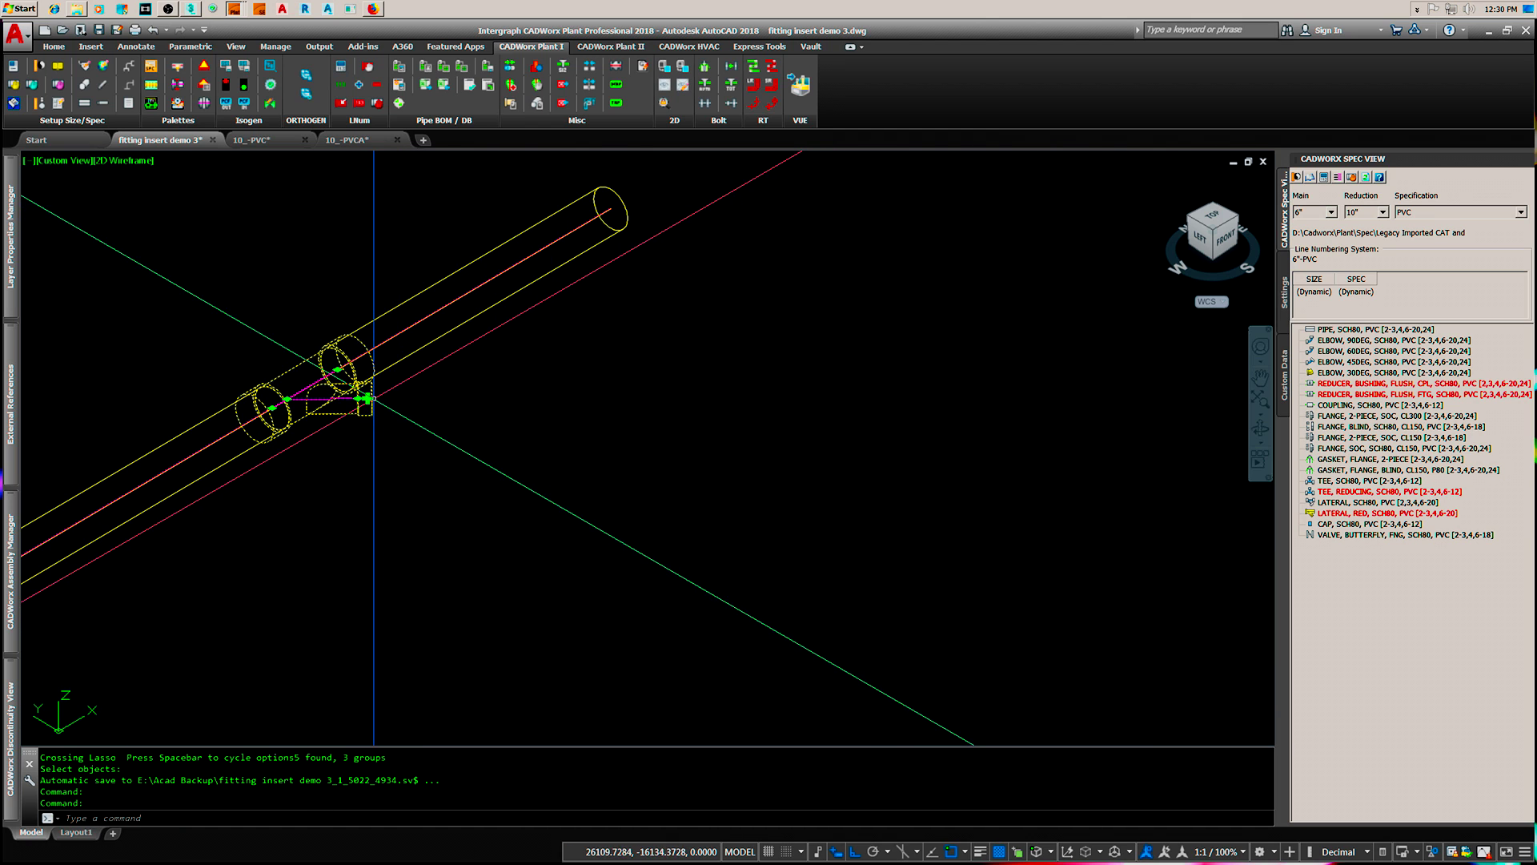
pyautogui.click(367, 397)
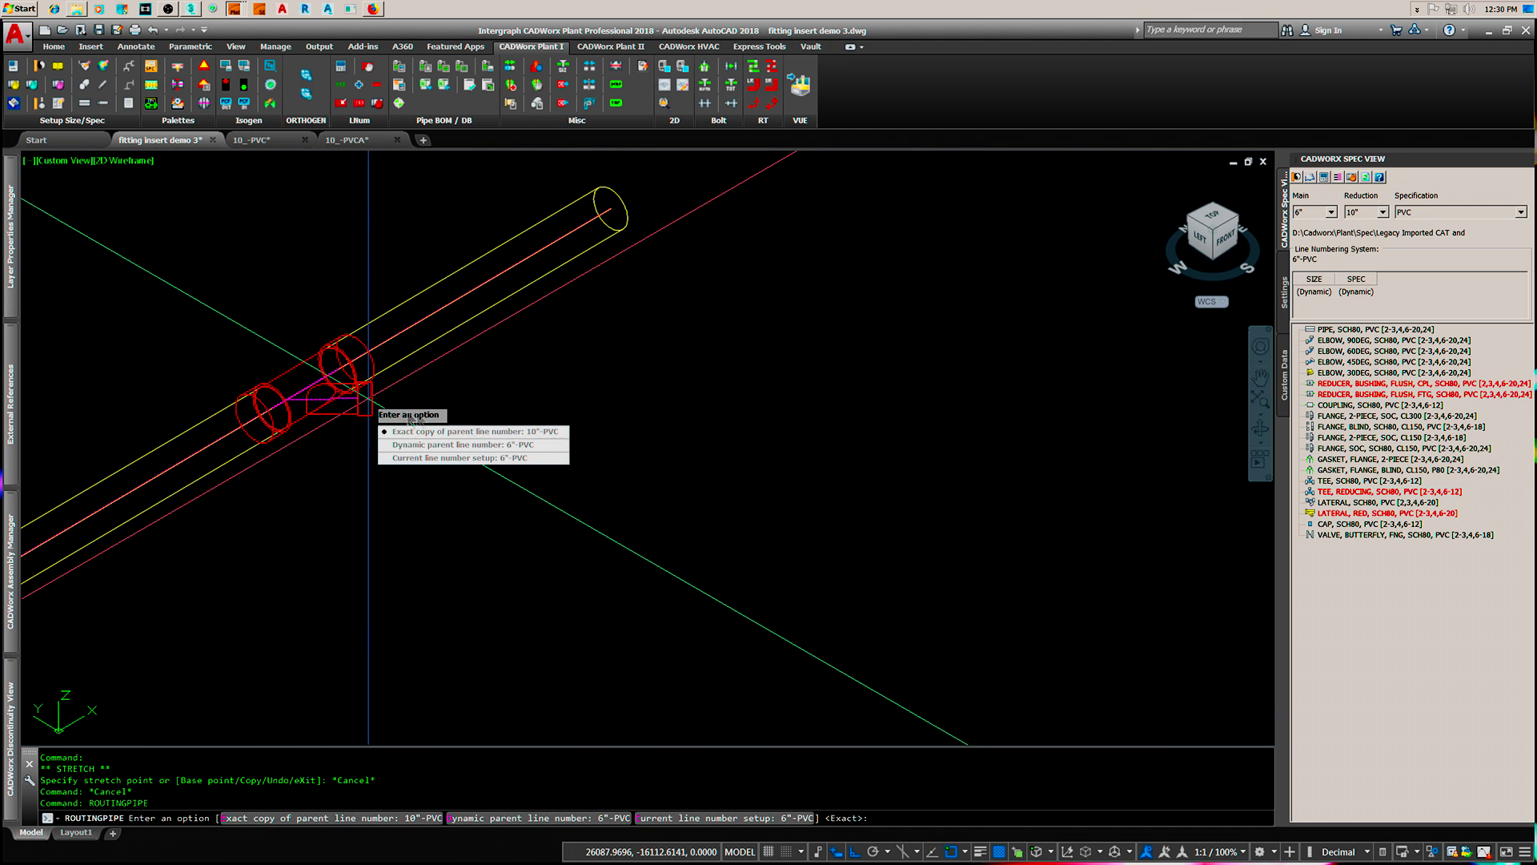
pyautogui.click(455, 457)
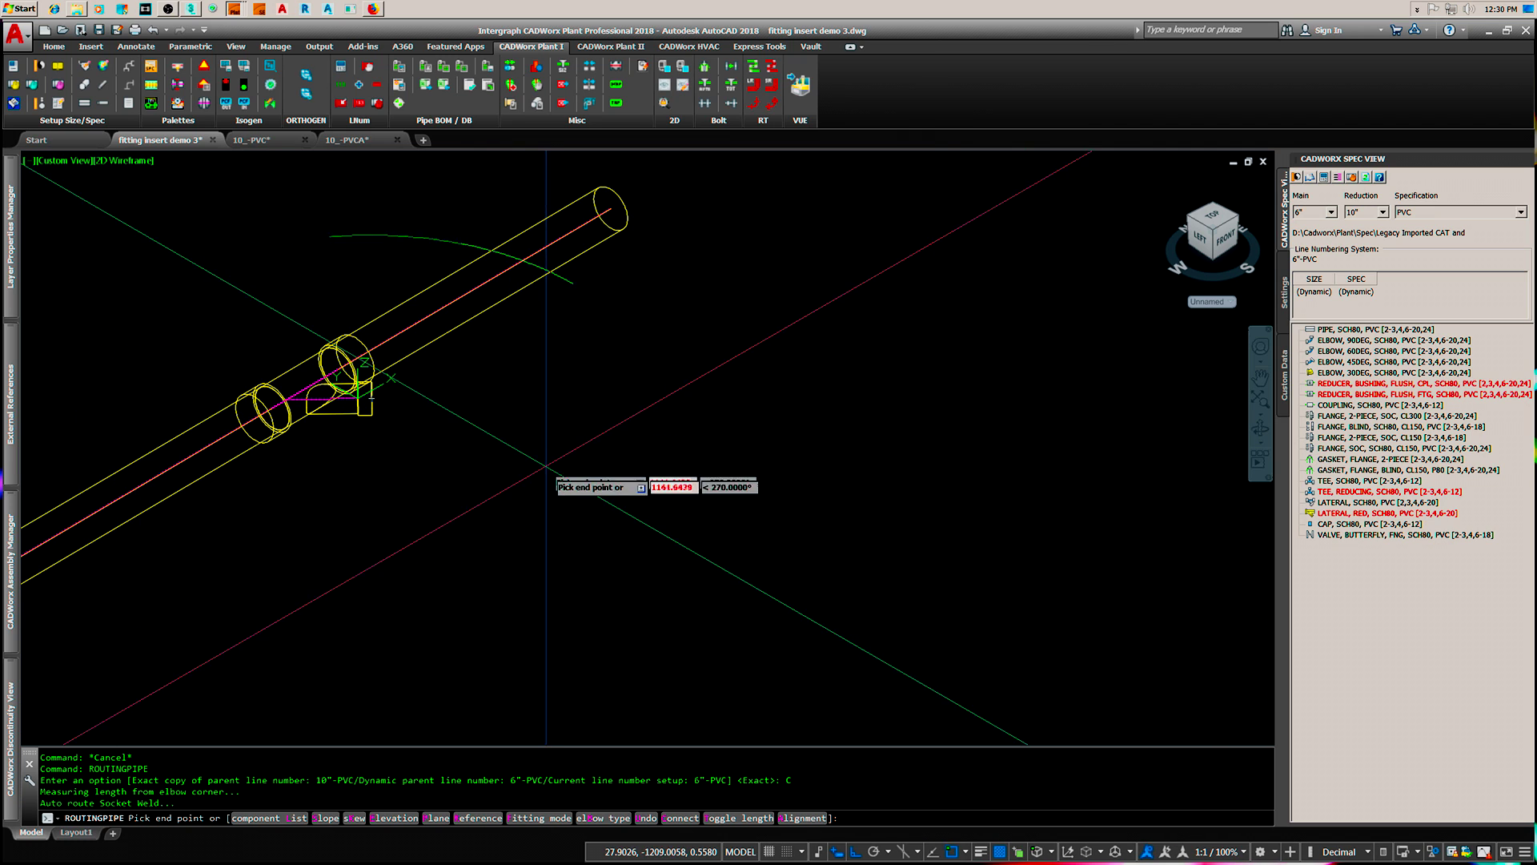
pyautogui.click(551, 486)
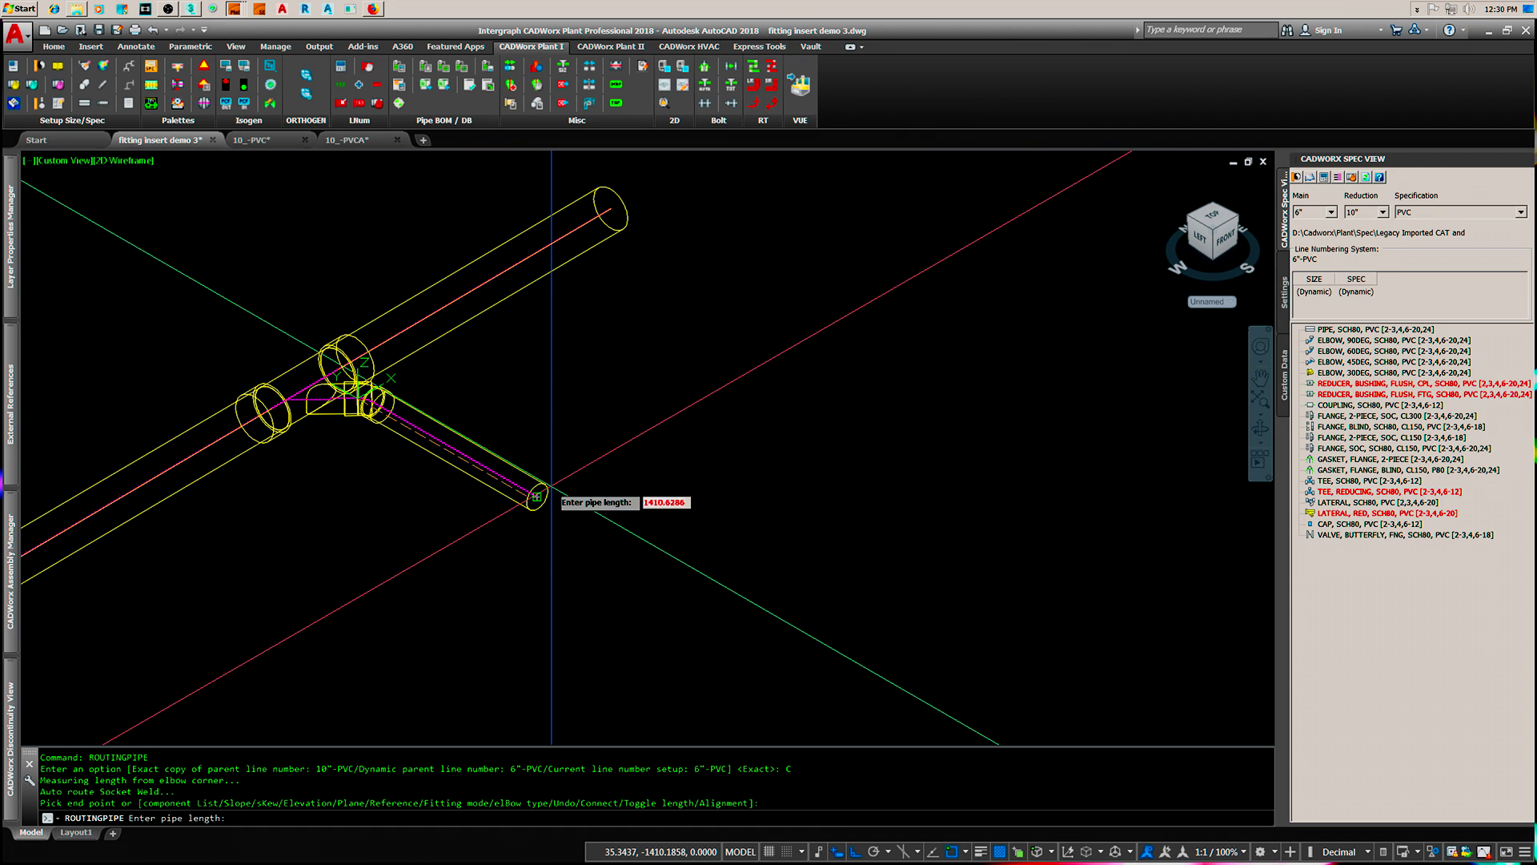
pyautogui.press('Return')
pyautogui.press('Return')
pyautogui.press('Return')
pyautogui.press('Return')
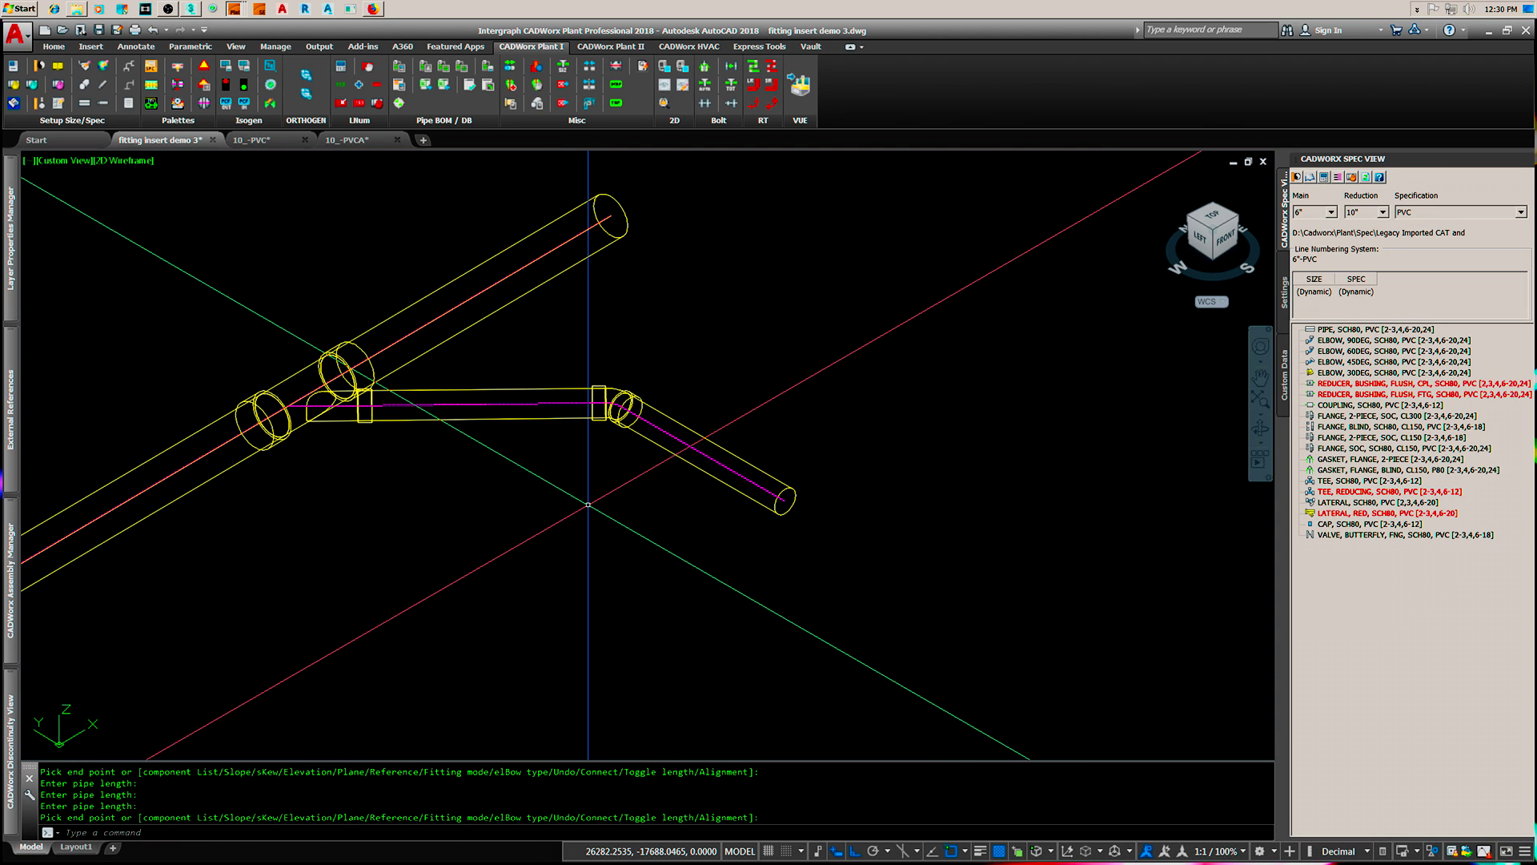
# Erase the new run's angled pipe and elbow, leaving the straight stub
pyautogui.press('Return')
pyautogui.click(735, 454)
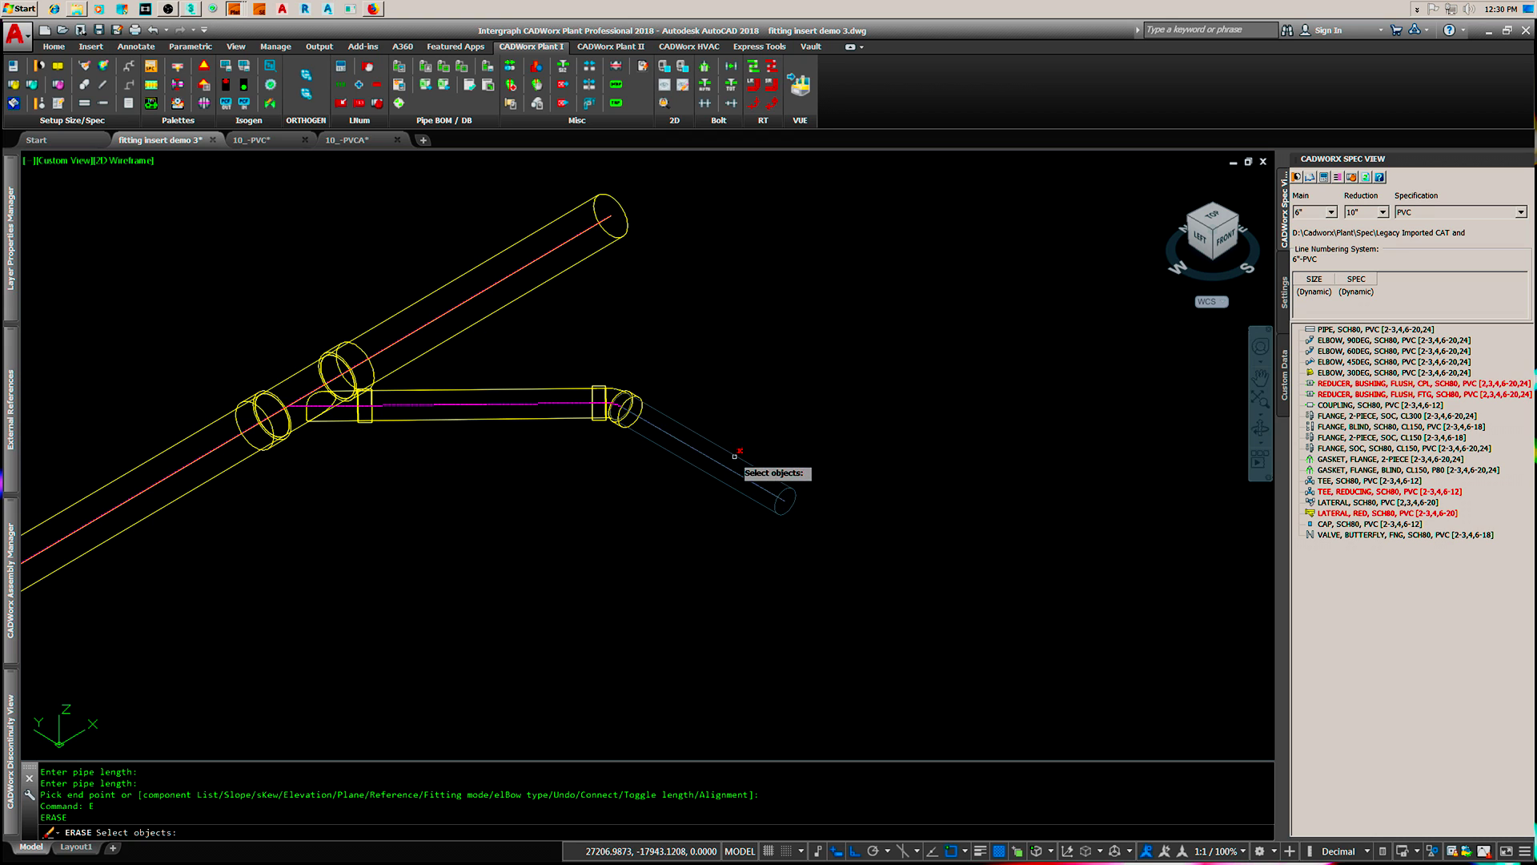
pyautogui.click(618, 388)
pyautogui.press('Return')
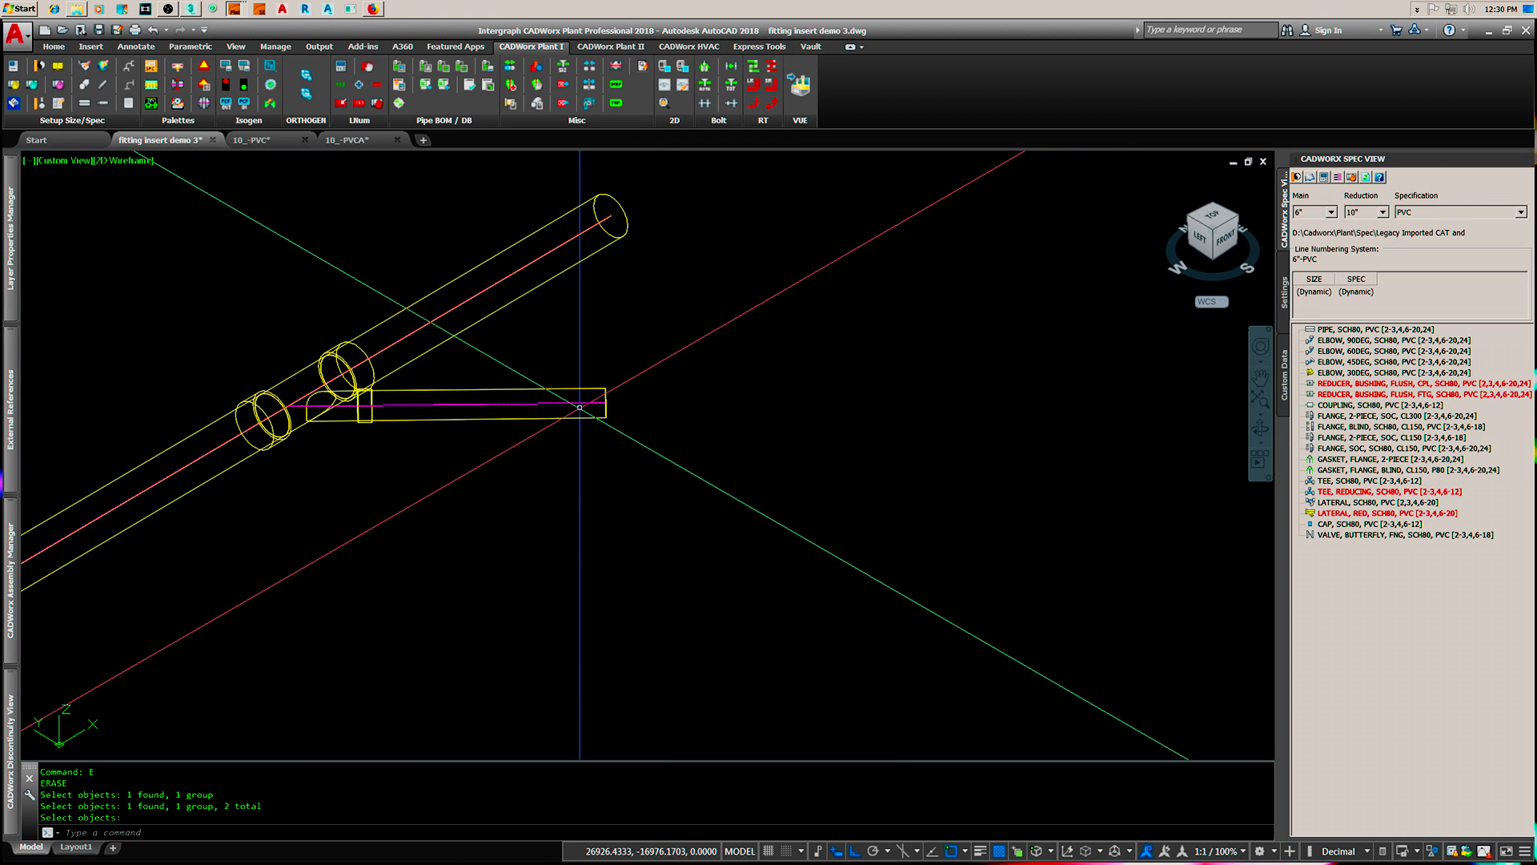
# Continue the branch from its open end through an elbow into a run sloped 10 mm per metre
pyautogui.click(581, 400)
pyautogui.click(610, 402)
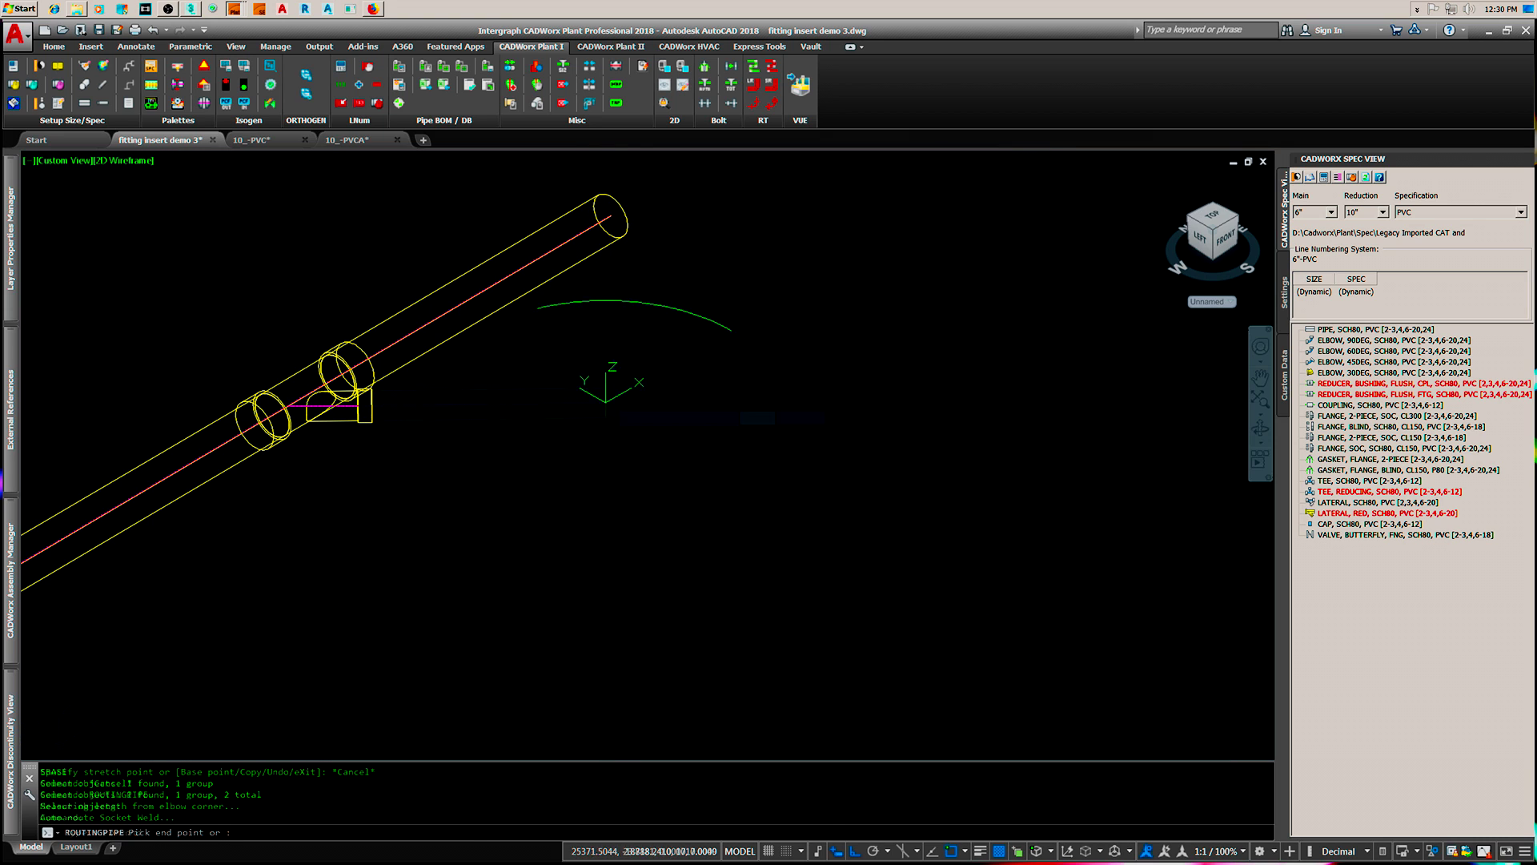
pyautogui.moveTo(700, 482); pyautogui.dragTo(627, 446, button='middle')
pyautogui.scroll(-3, 628, 446)
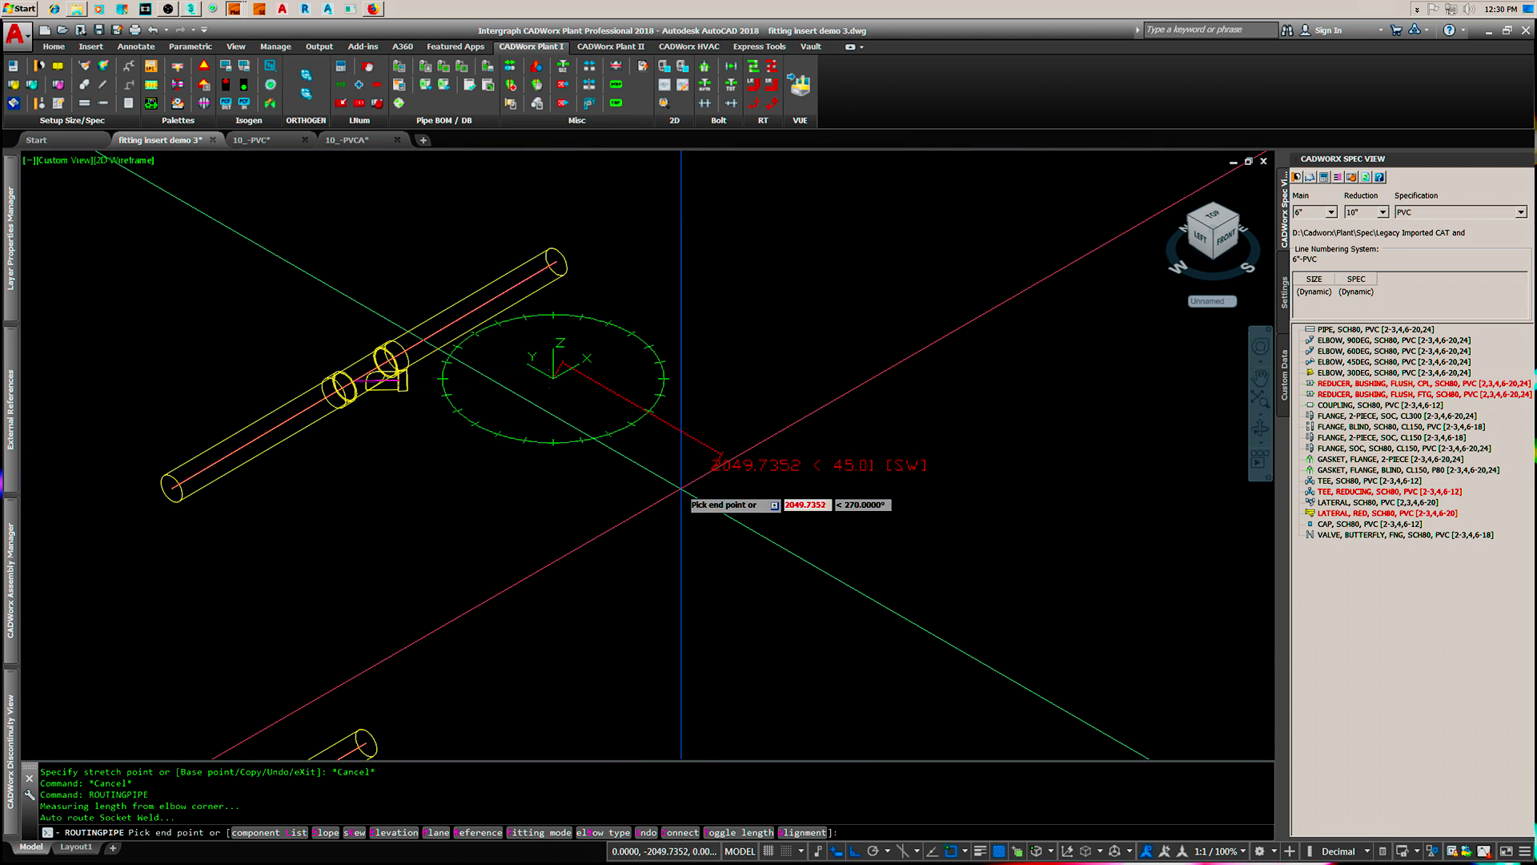
pyautogui.write('s')
pyautogui.press('Return')
pyautogui.write('m')
pyautogui.press('Return')
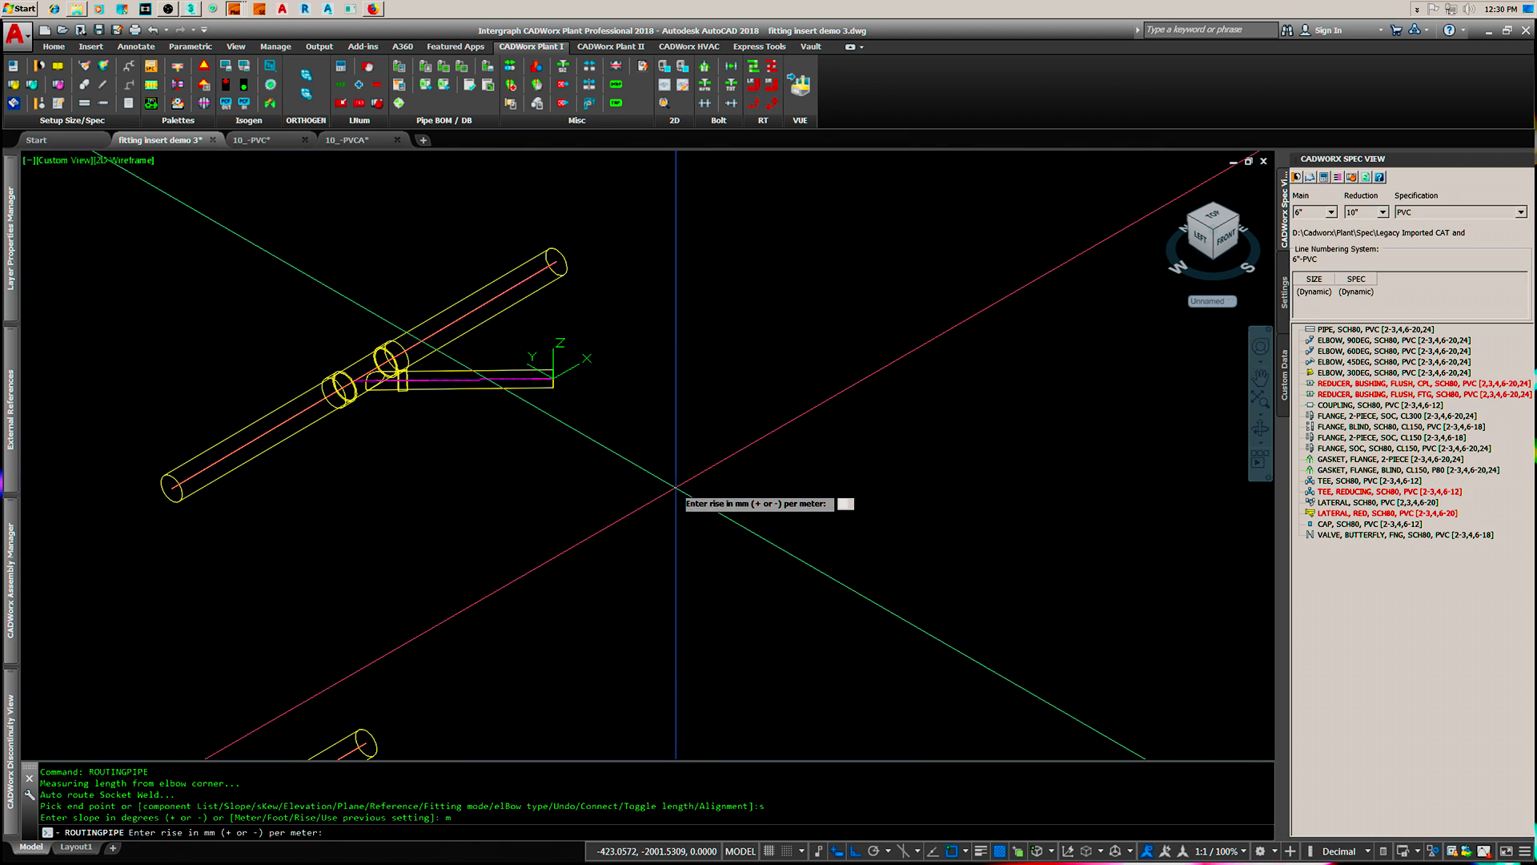
pyautogui.press('Return')
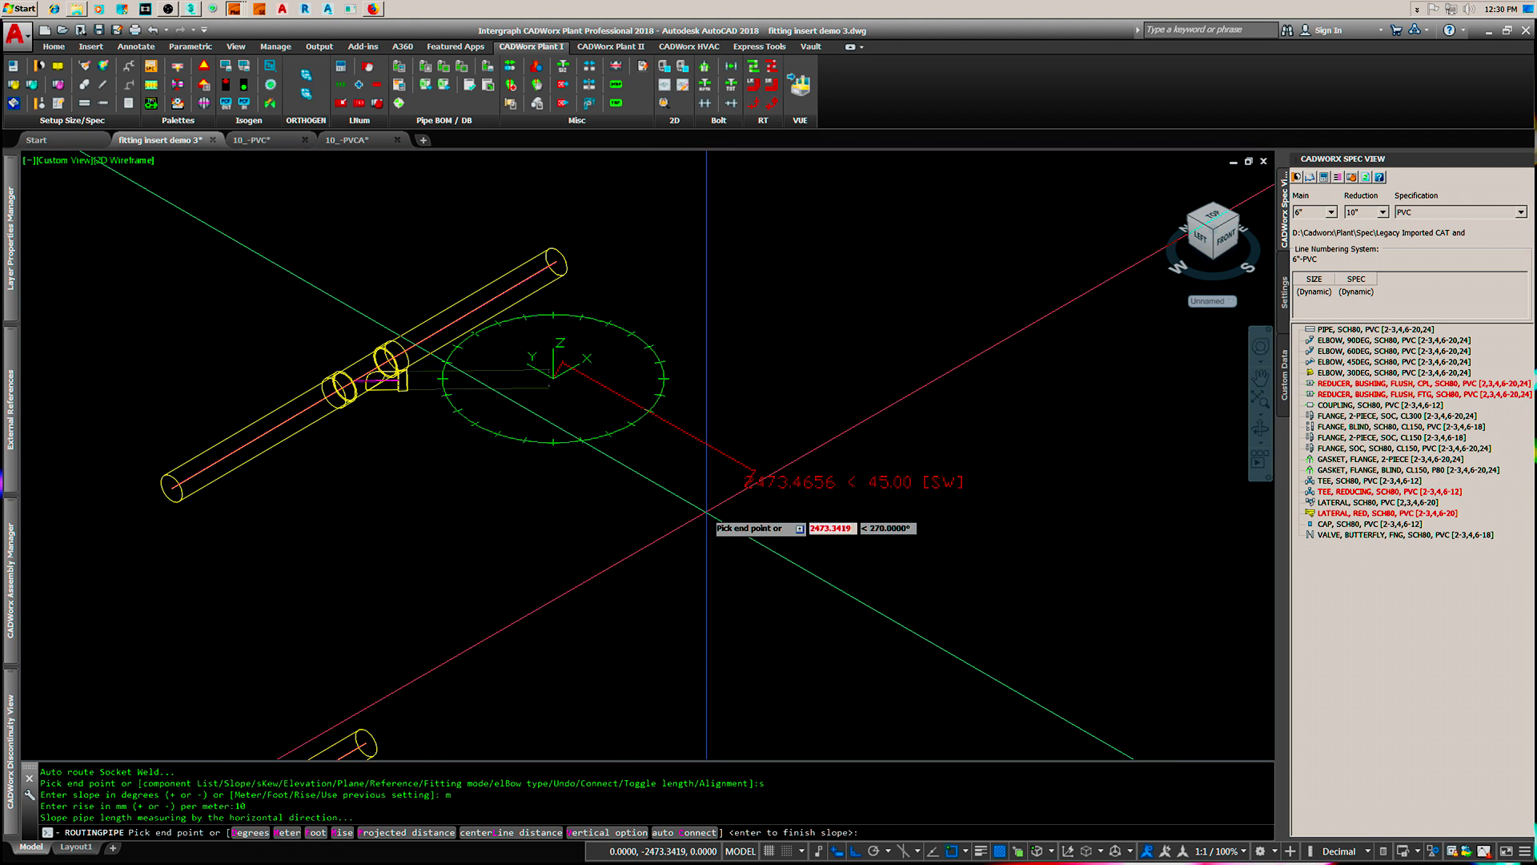
pyautogui.click(861, 594)
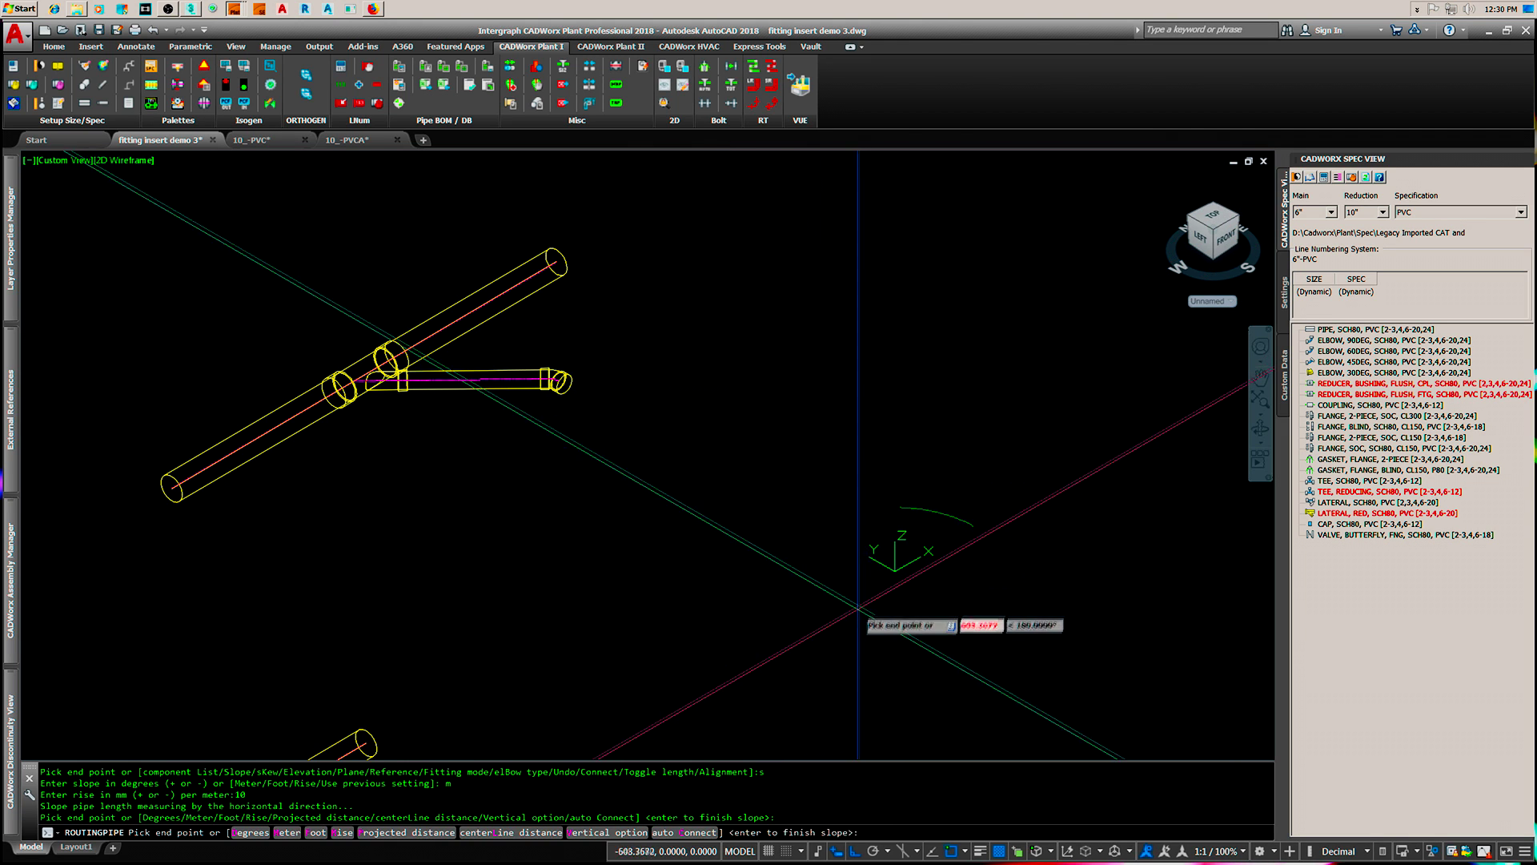
pyautogui.press('Return')
pyautogui.press('Return')
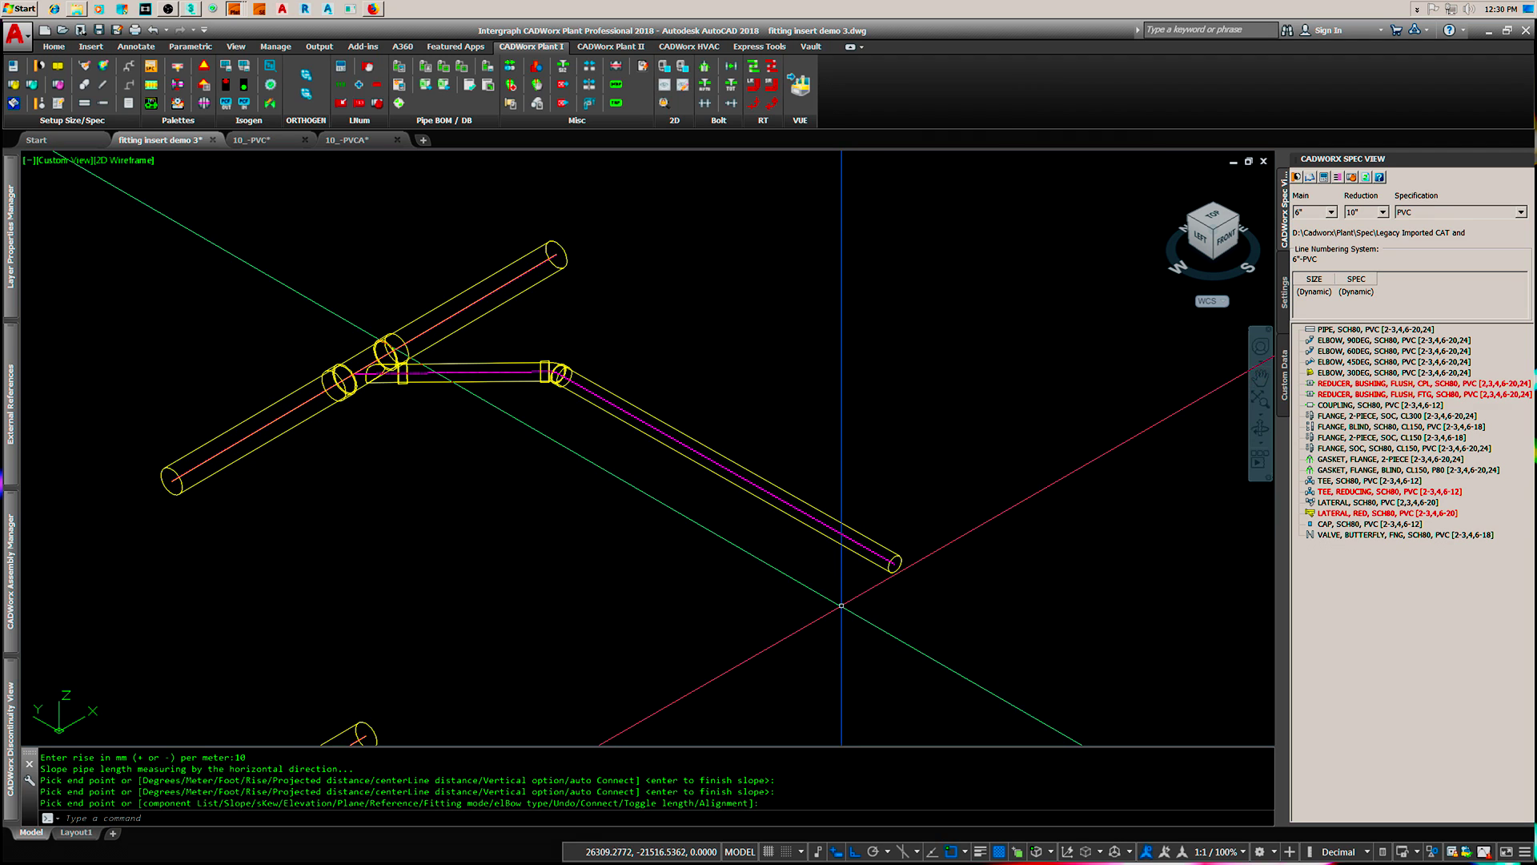
pyautogui.write('w')
pyautogui.press('Return')
# Draw reference lines along the sloped run's centreline and from the tee end
pyautogui.click(563, 379)
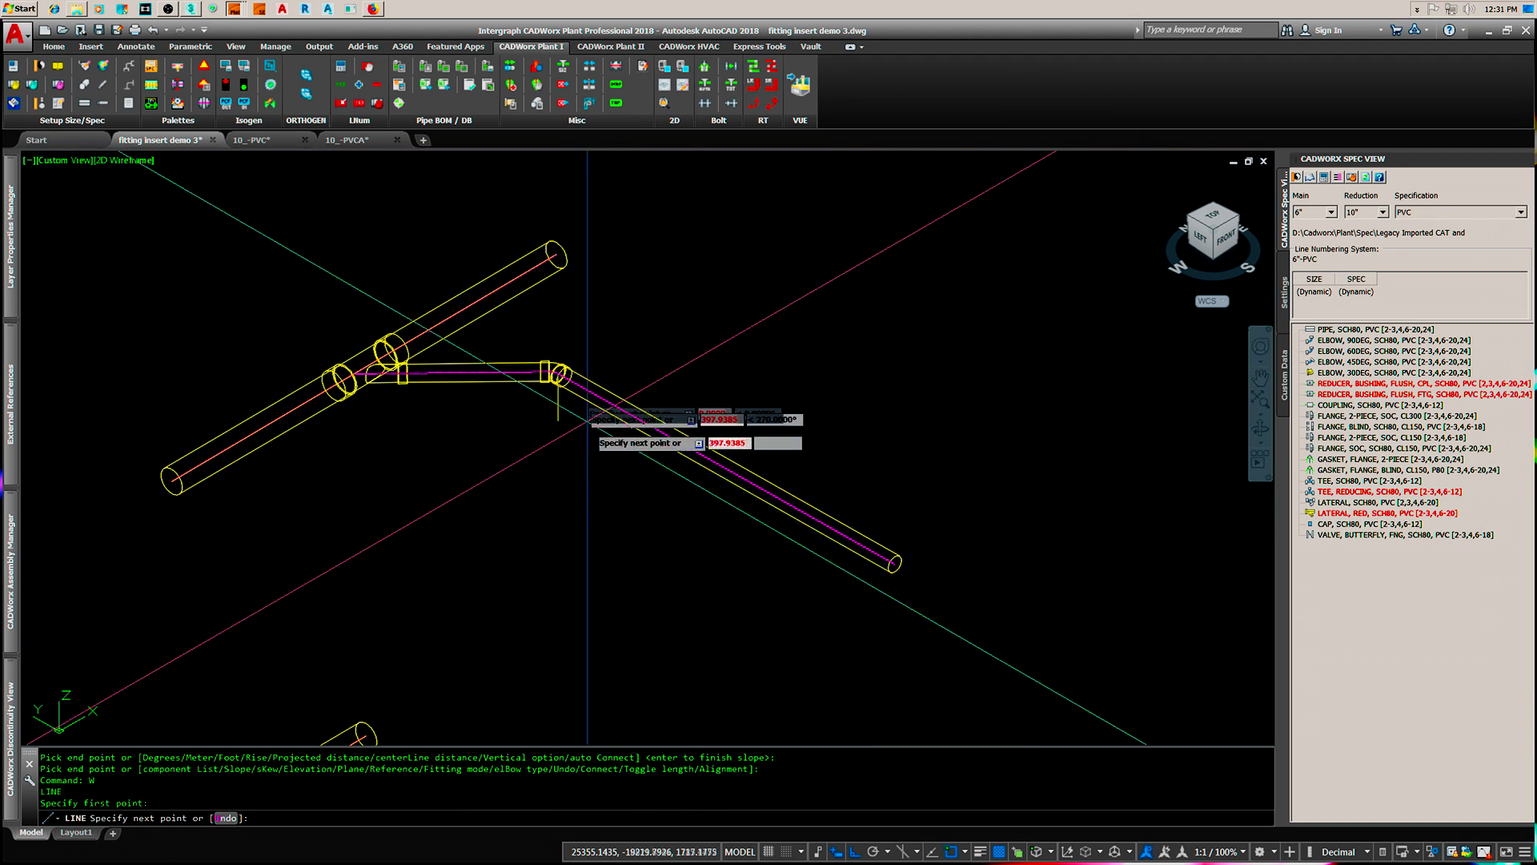
pyautogui.click(895, 561)
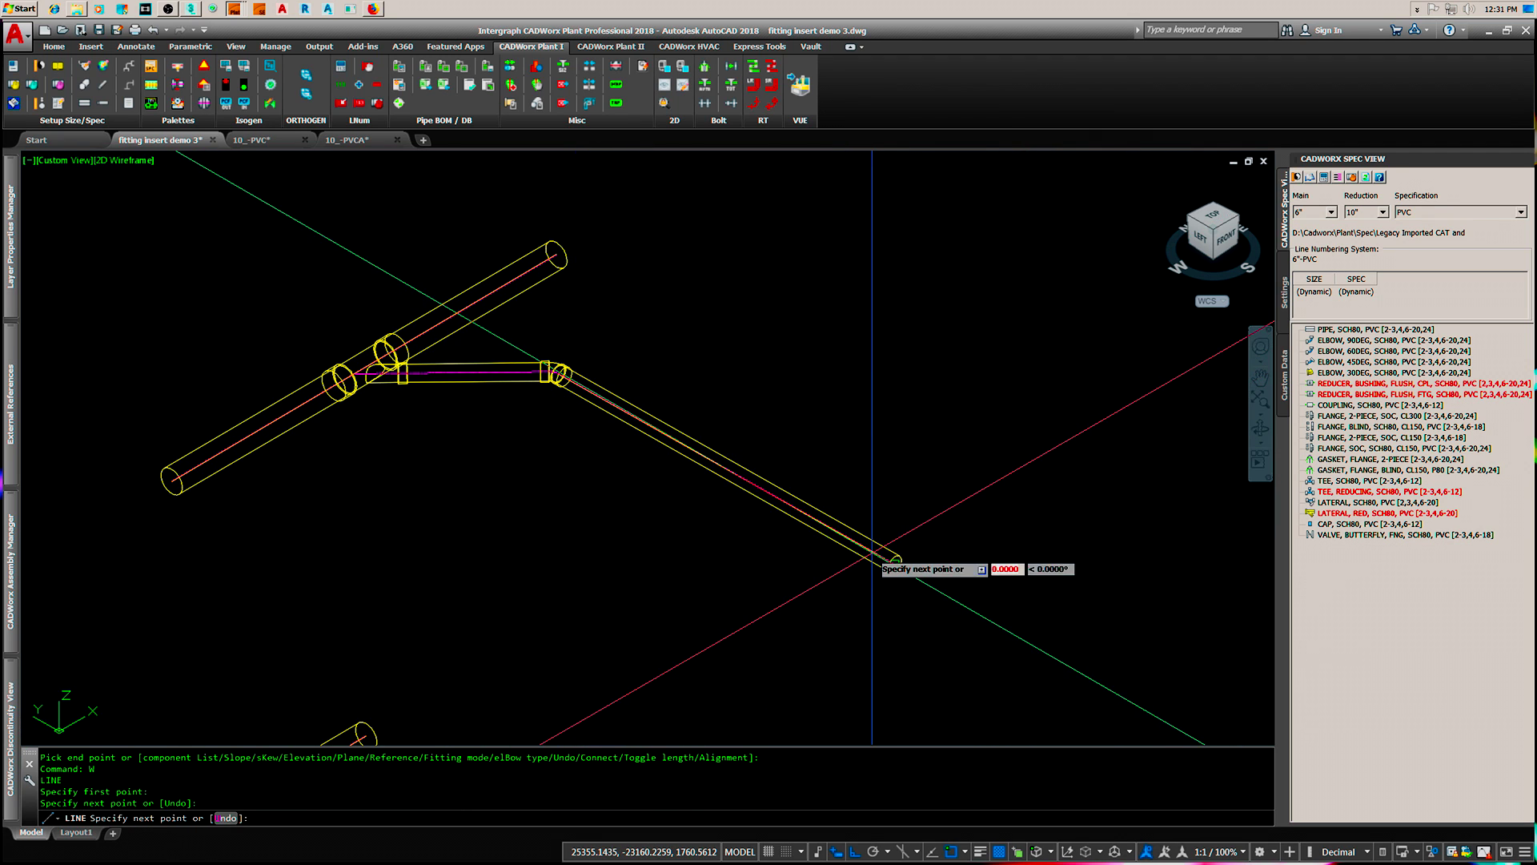
pyautogui.press('Return')
pyautogui.press('Return')
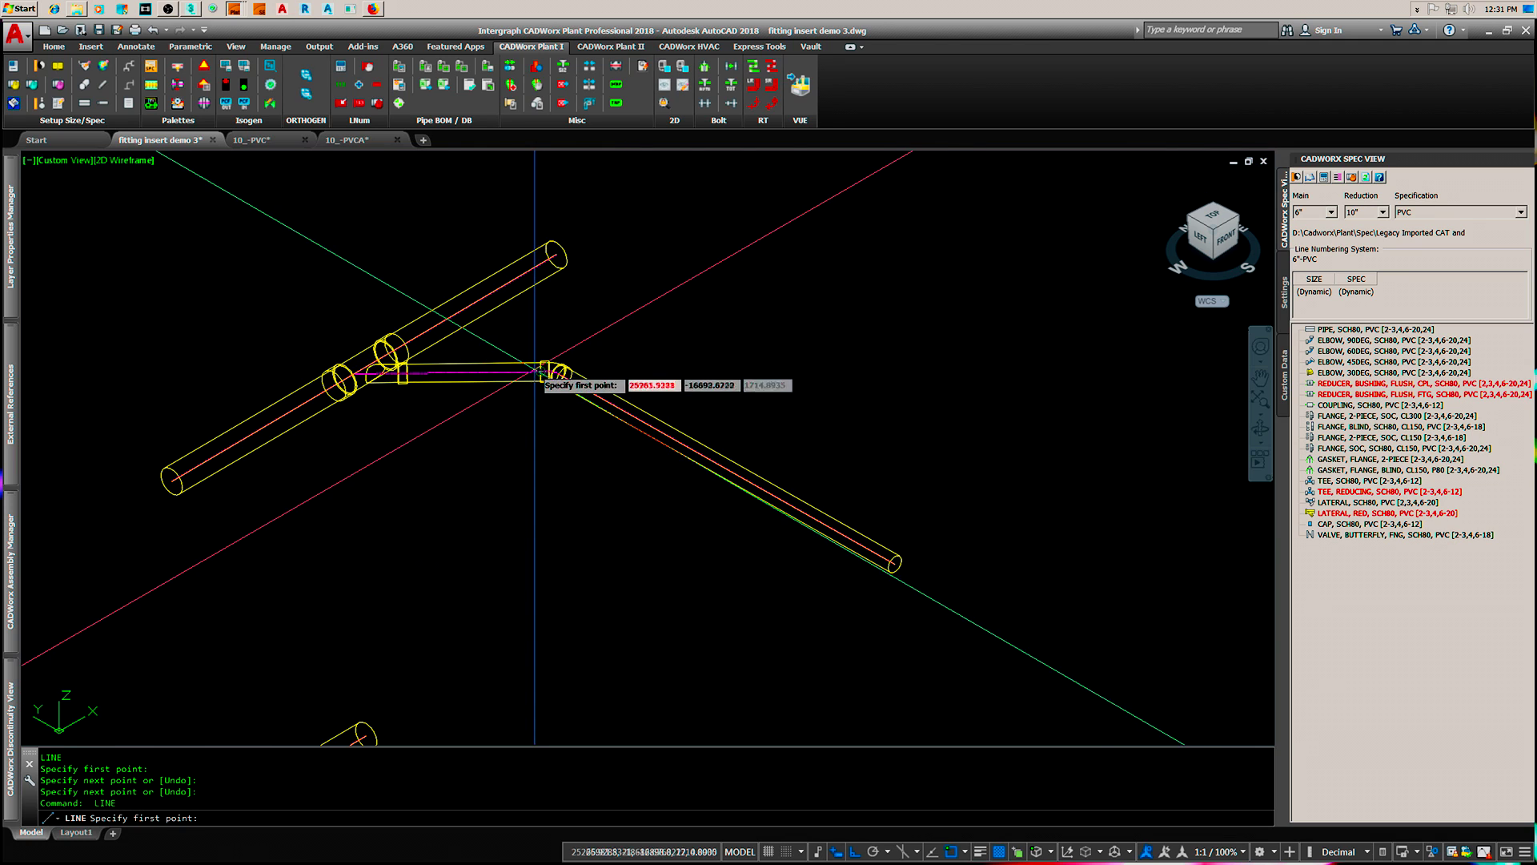
pyautogui.scroll(5, 384, 372)
pyautogui.click(336, 356)
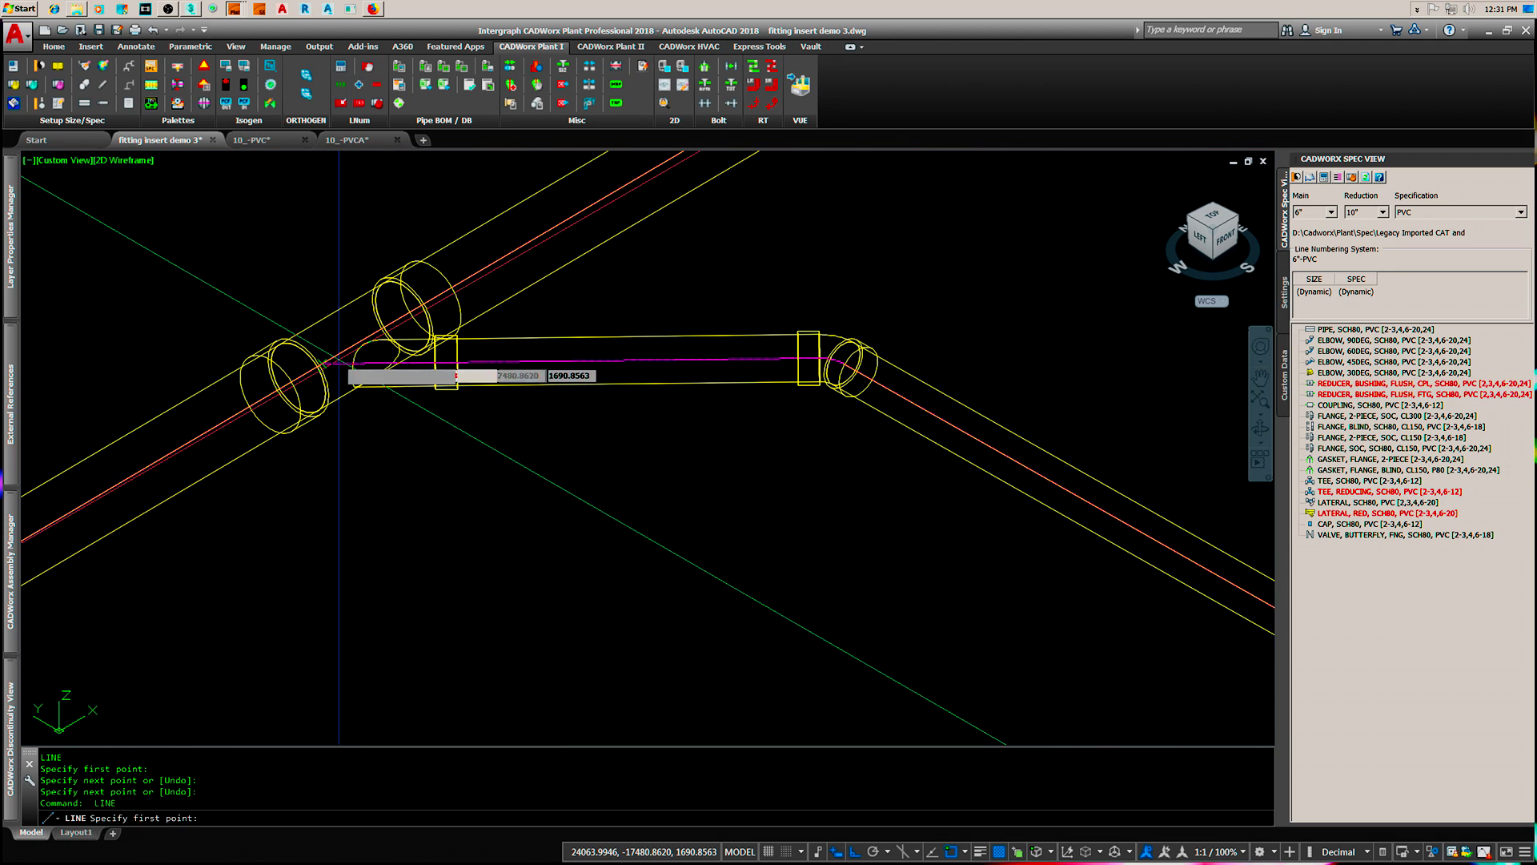
# End the second centreline at the elbow and zoom out to show both pipe assemblies
pyautogui.click(816, 358)
pyautogui.press('Return')
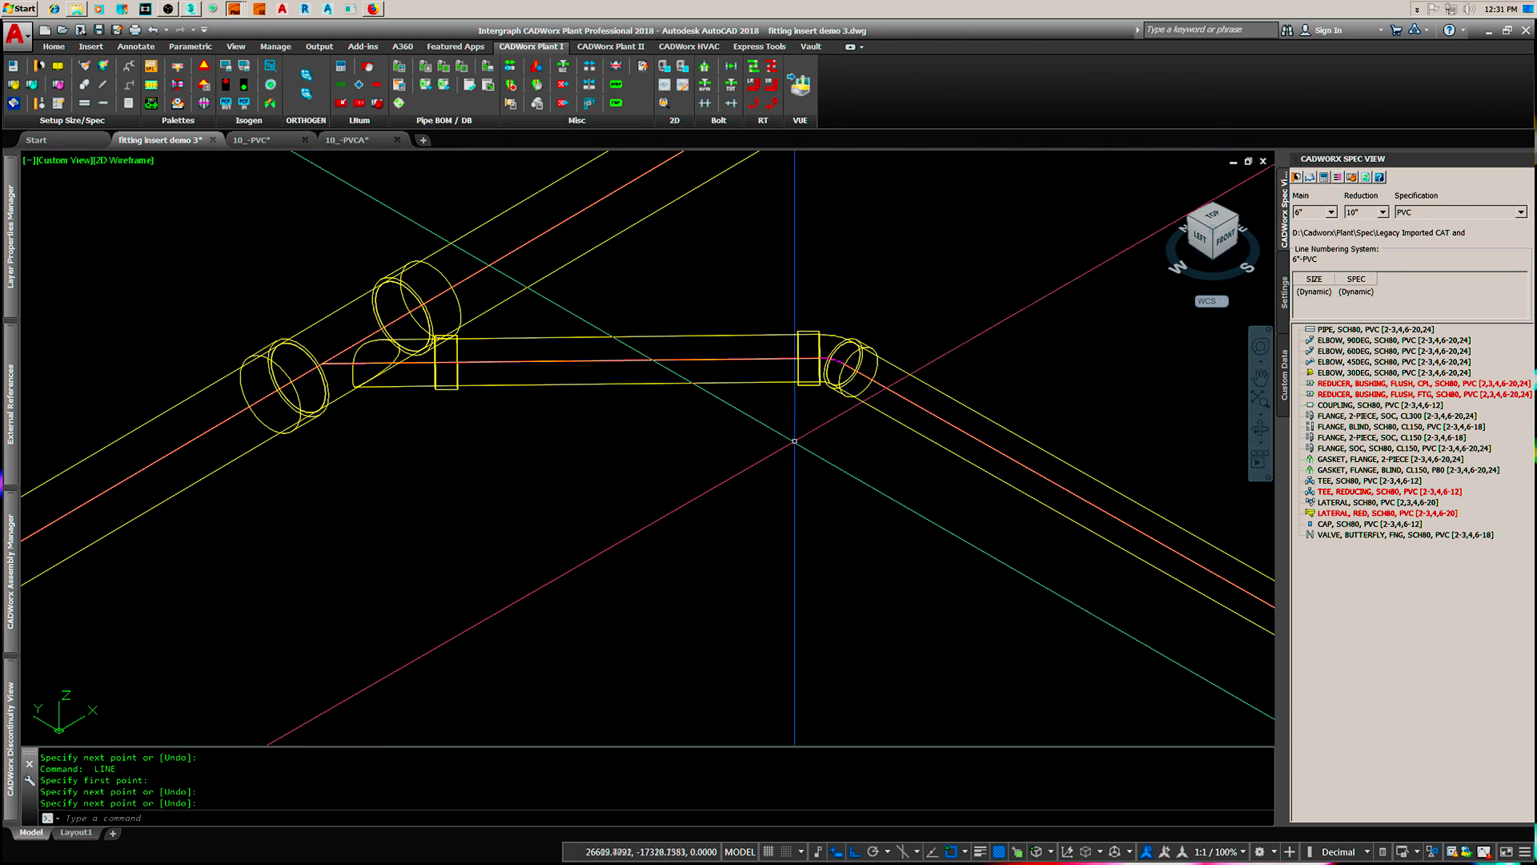
pyautogui.scroll(-4, 808, 453)
pyautogui.moveTo(813, 483); pyautogui.dragTo(680, 420, button='middle')
pyautogui.scroll(-3, 680, 420)
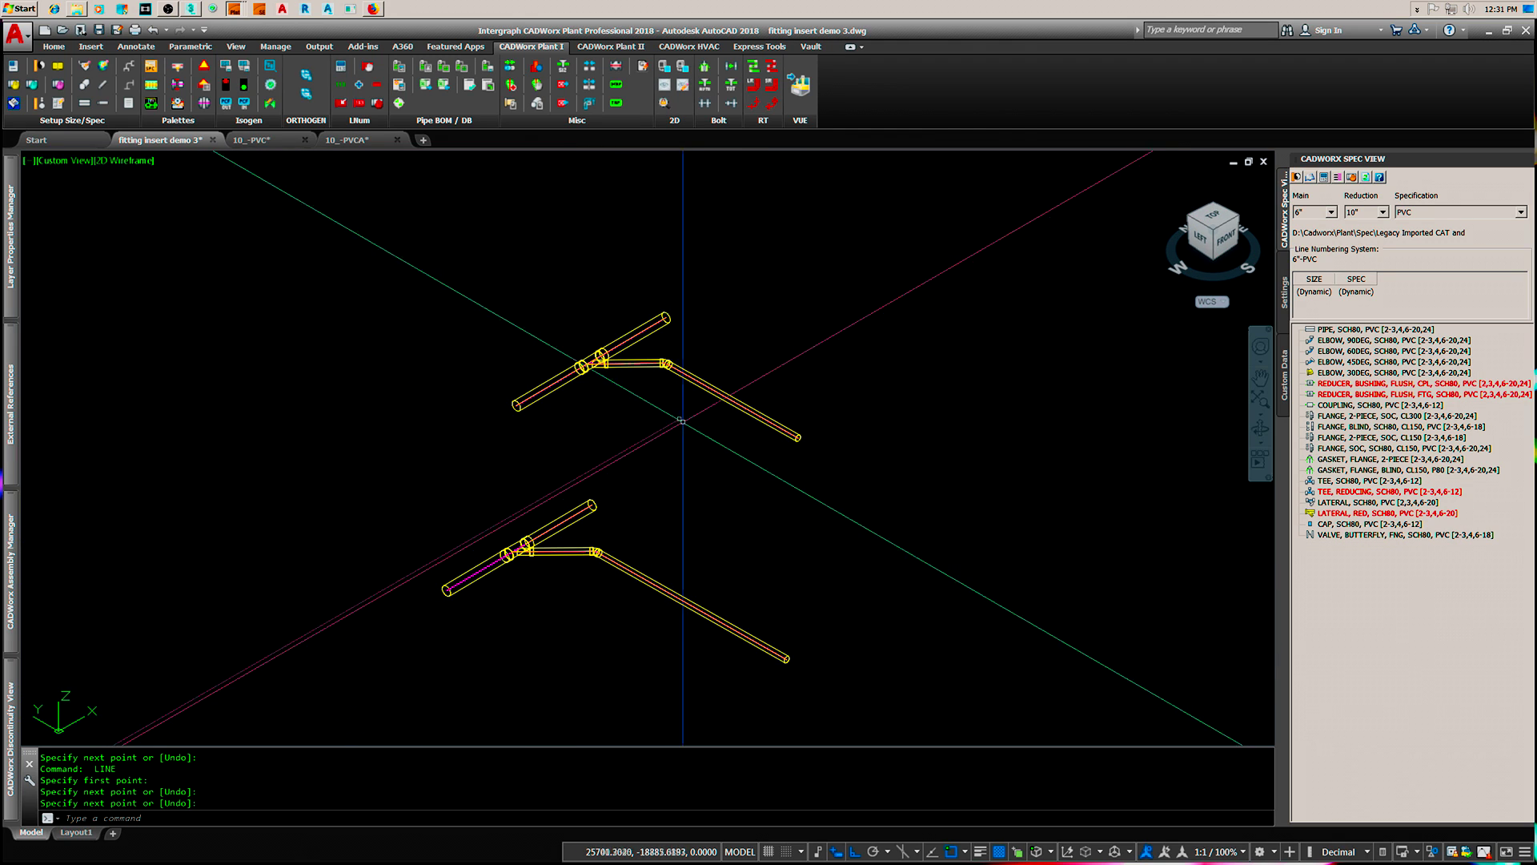
# List the sloped centreline: length 4338.5888, delta Z 43.3837, 0.5729° from XY
pyautogui.write('s')
pyautogui.press('Return')
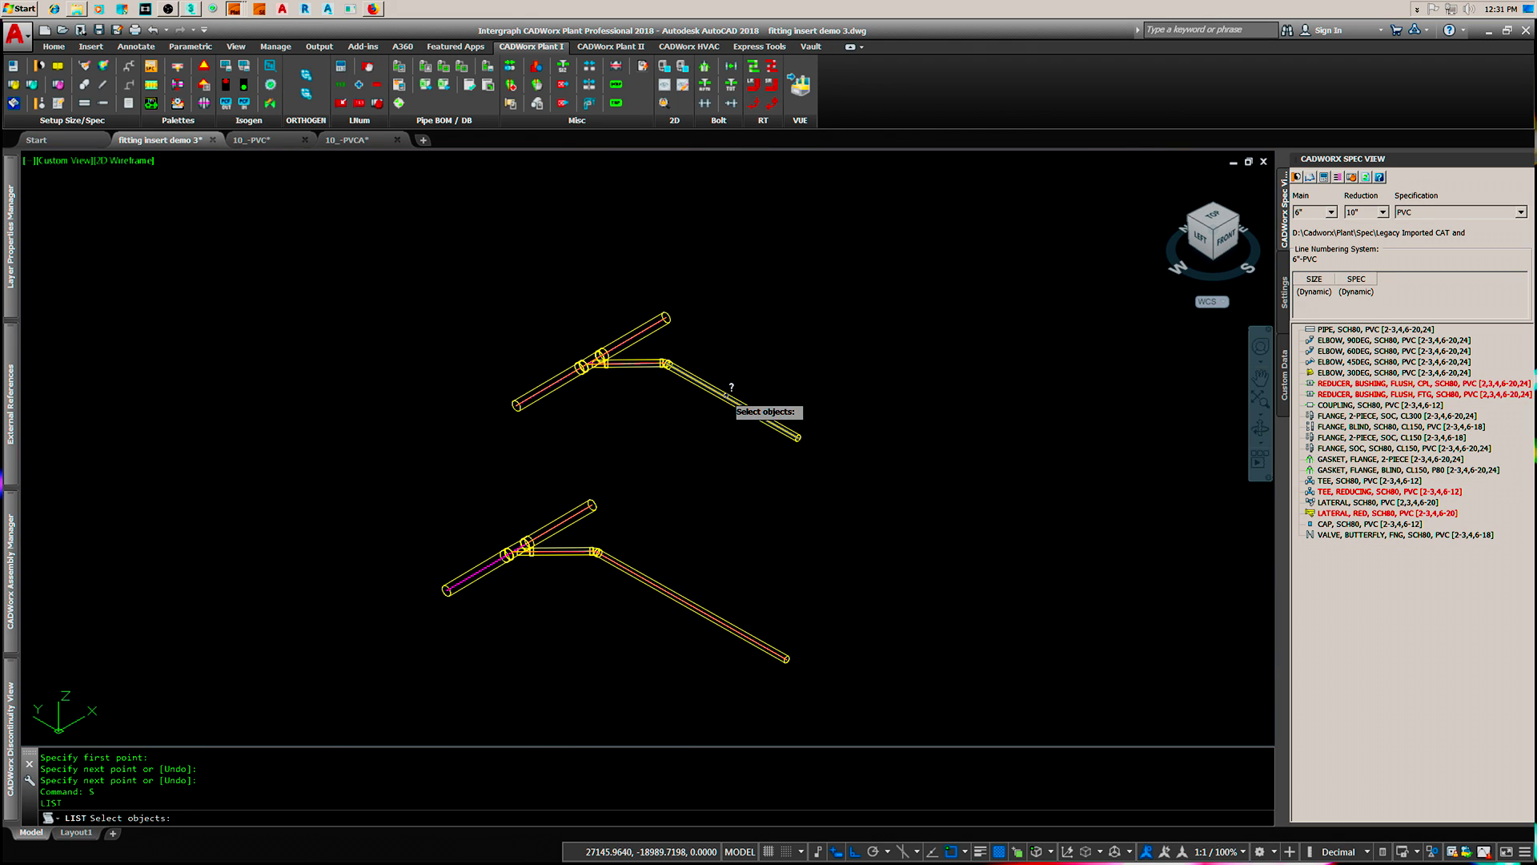
pyautogui.click(724, 395)
pyautogui.press('Return')
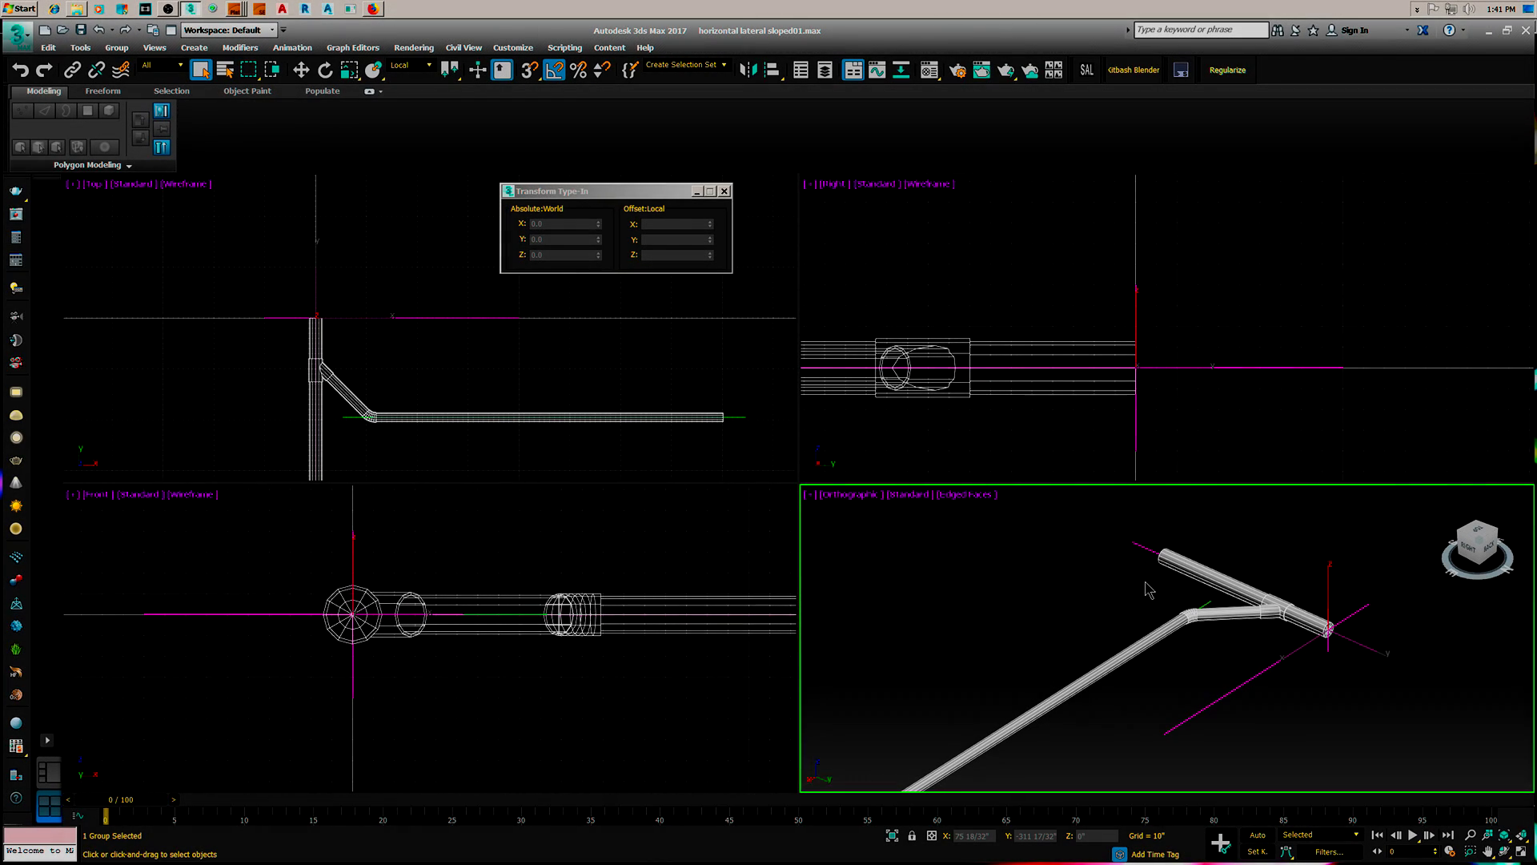
pyautogui.moveTo(1150, 590); pyautogui.dragTo(1049, 574, button='middle')
pyautogui.scroll(2, 1170, 602)
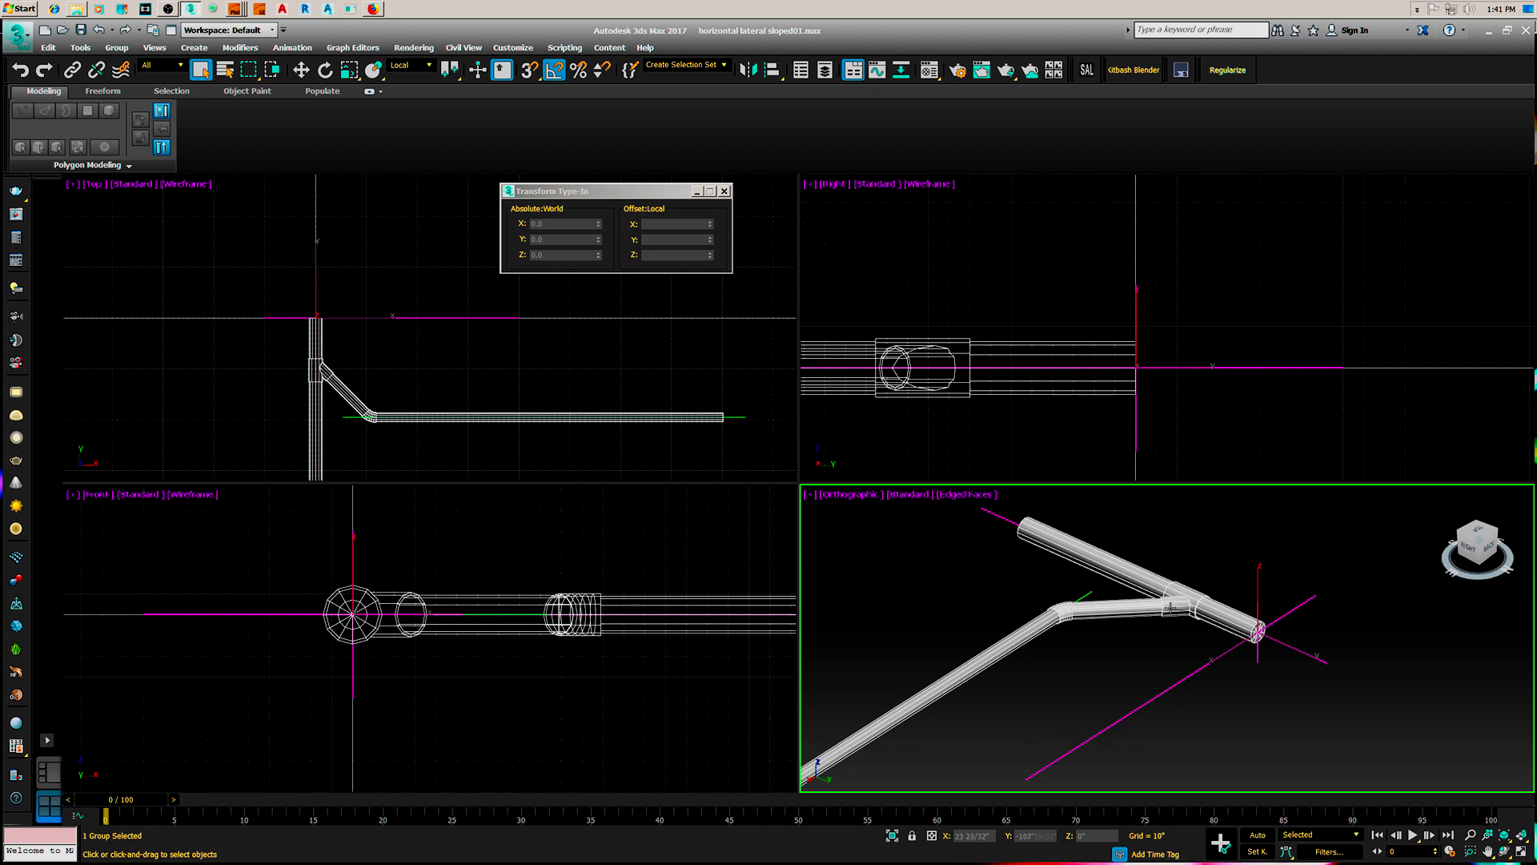
pyautogui.scroll(2, 1166, 610)
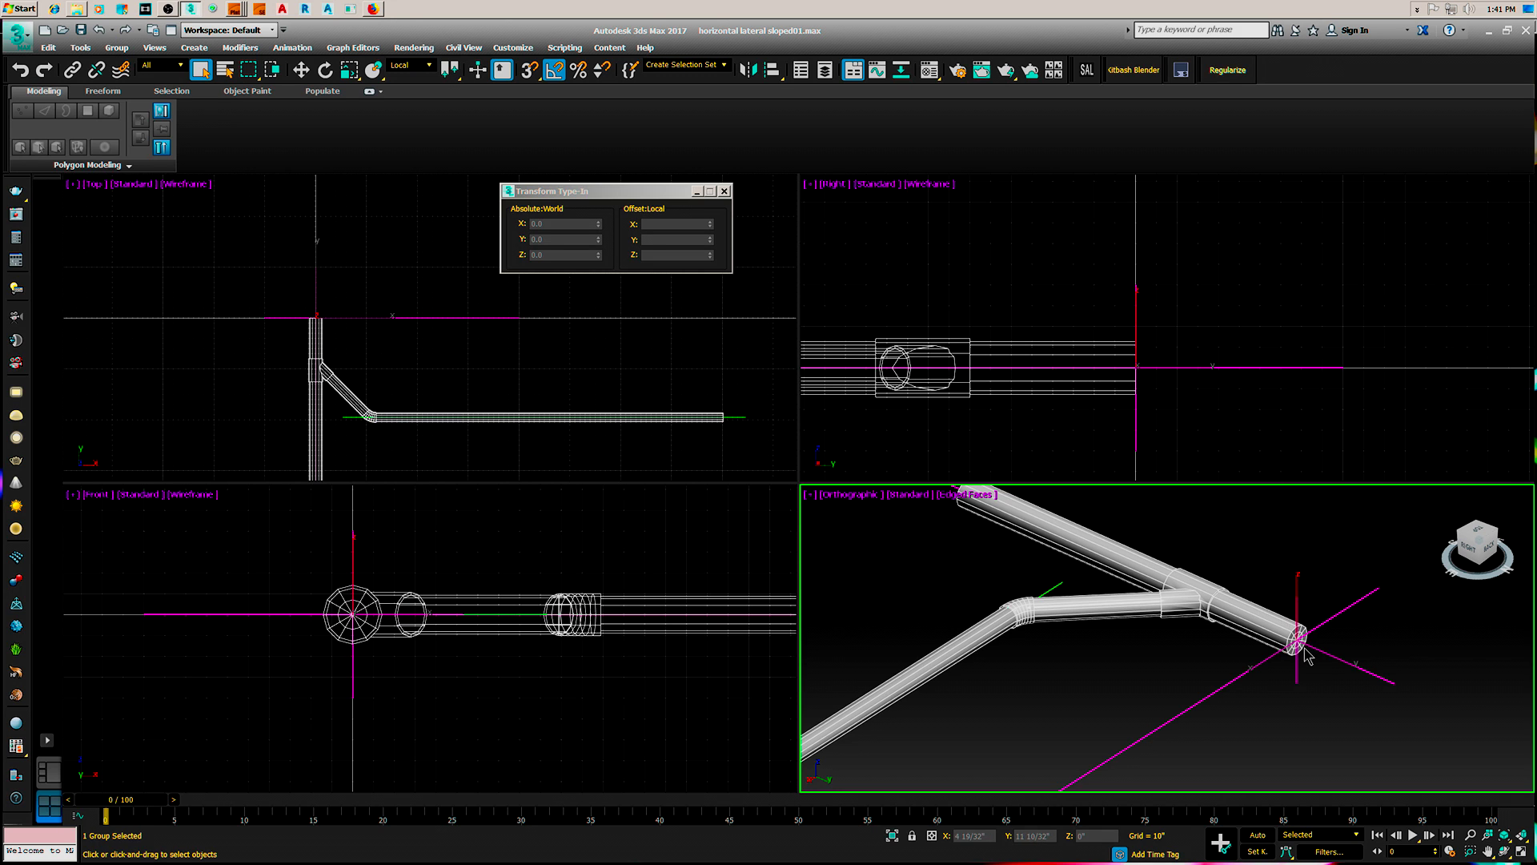
pyautogui.scroll(3, 1304, 655)
pyautogui.scroll(5, 1290, 637)
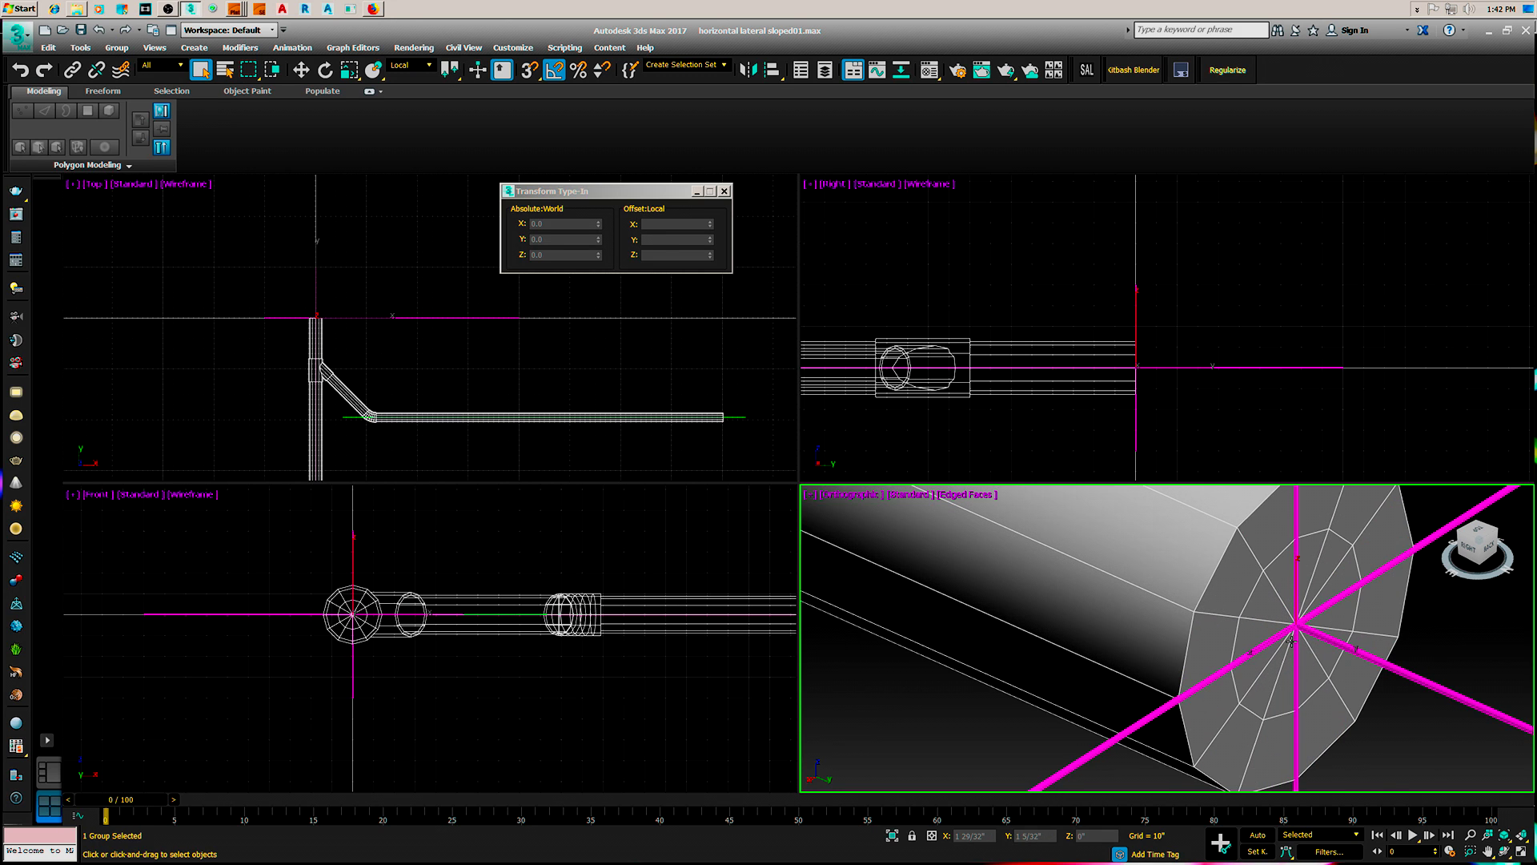
pyautogui.scroll(-10, 1290, 640)
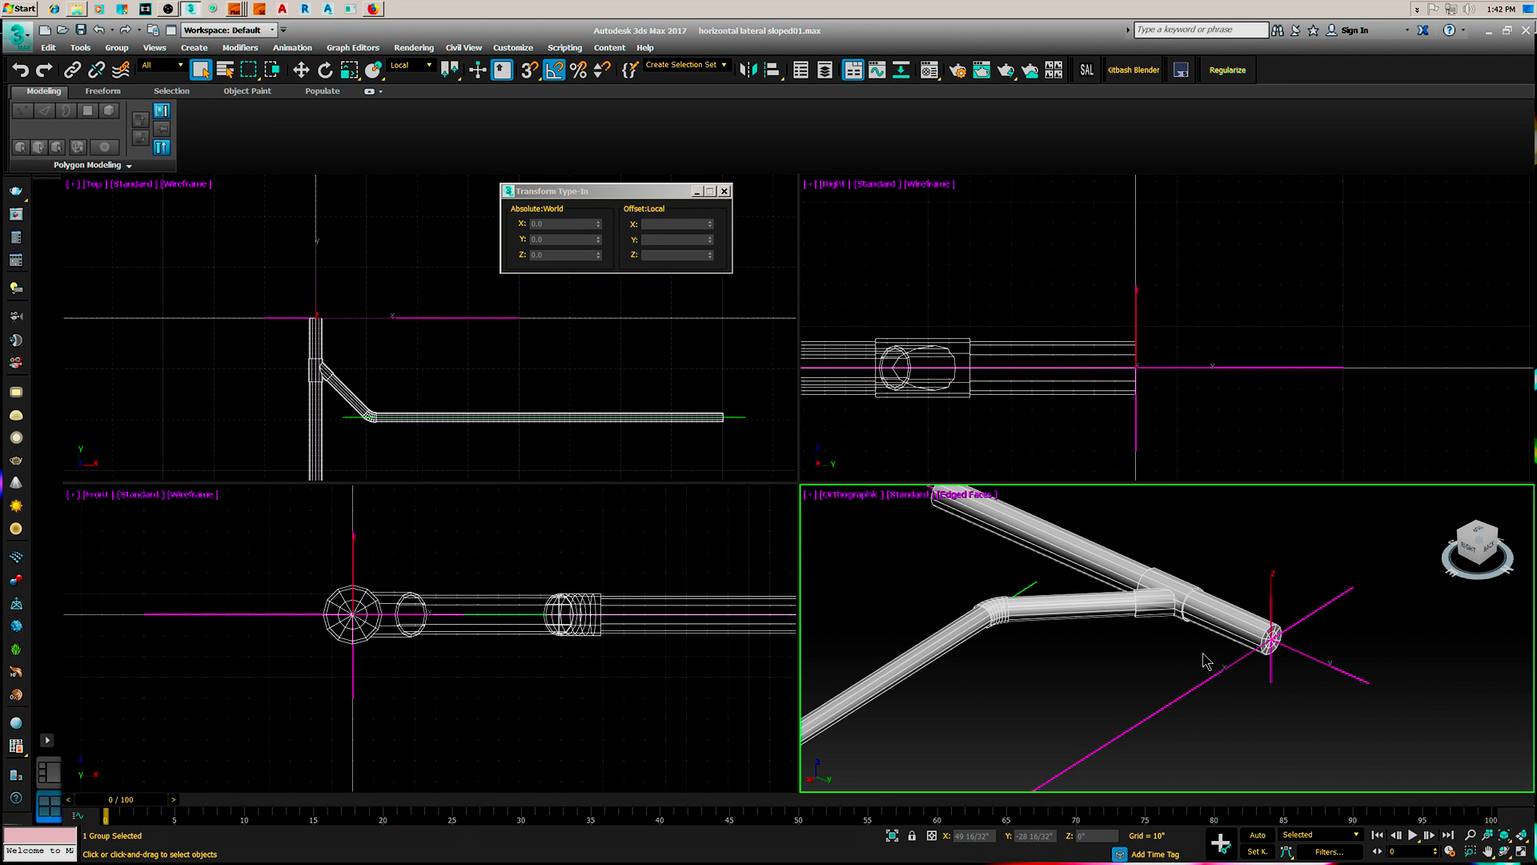
pyautogui.keyDown('alt'); pyautogui.moveTo(1207, 661); pyautogui.dragTo(1108, 671, button='middle'); pyautogui.keyUp('alt')
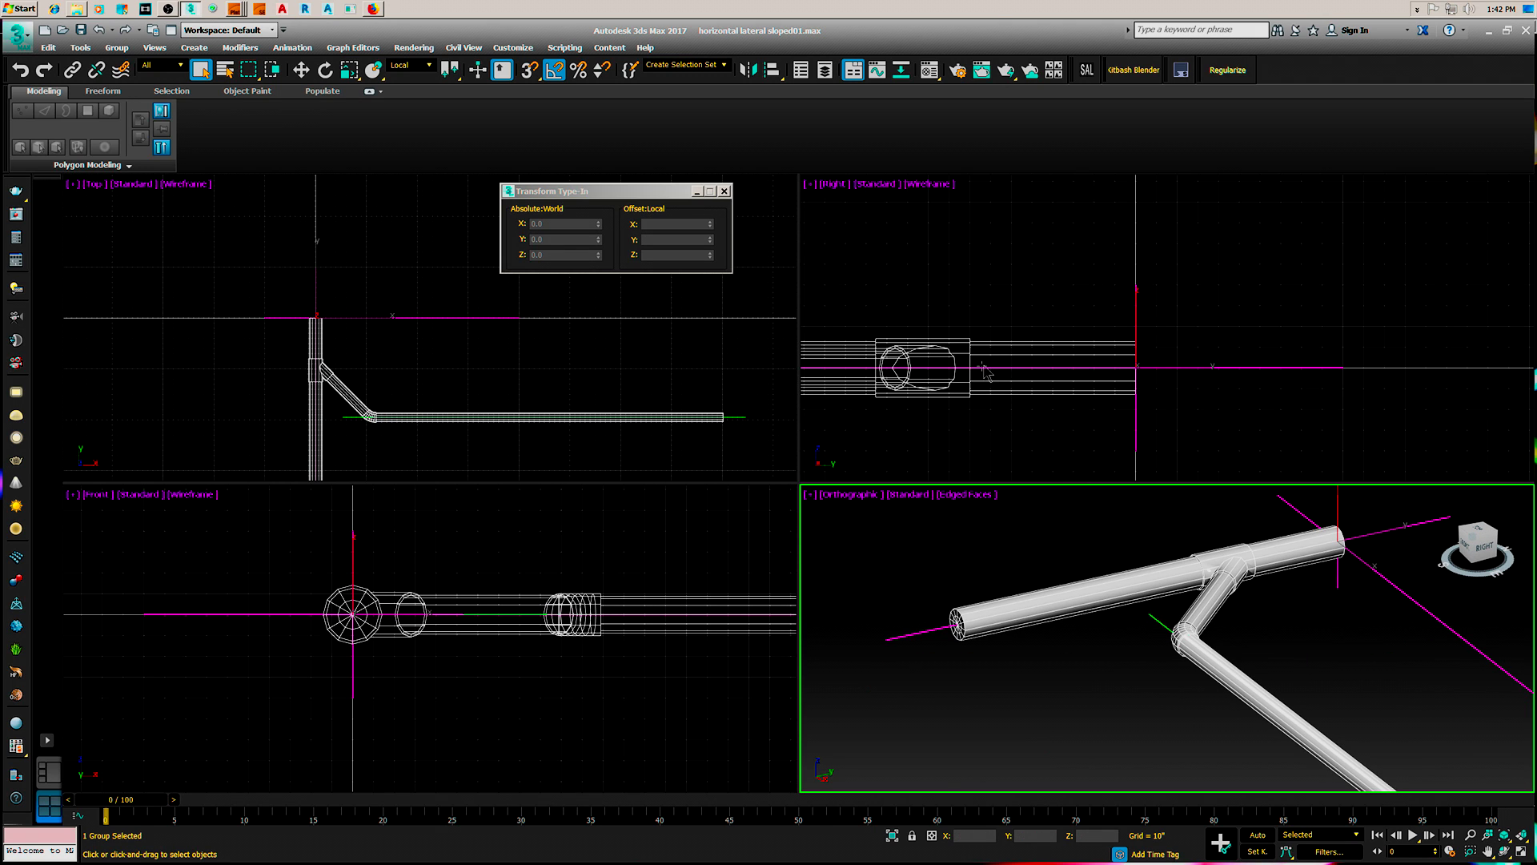
pyautogui.moveTo(986, 373); pyautogui.dragTo(1112, 353, button='middle')
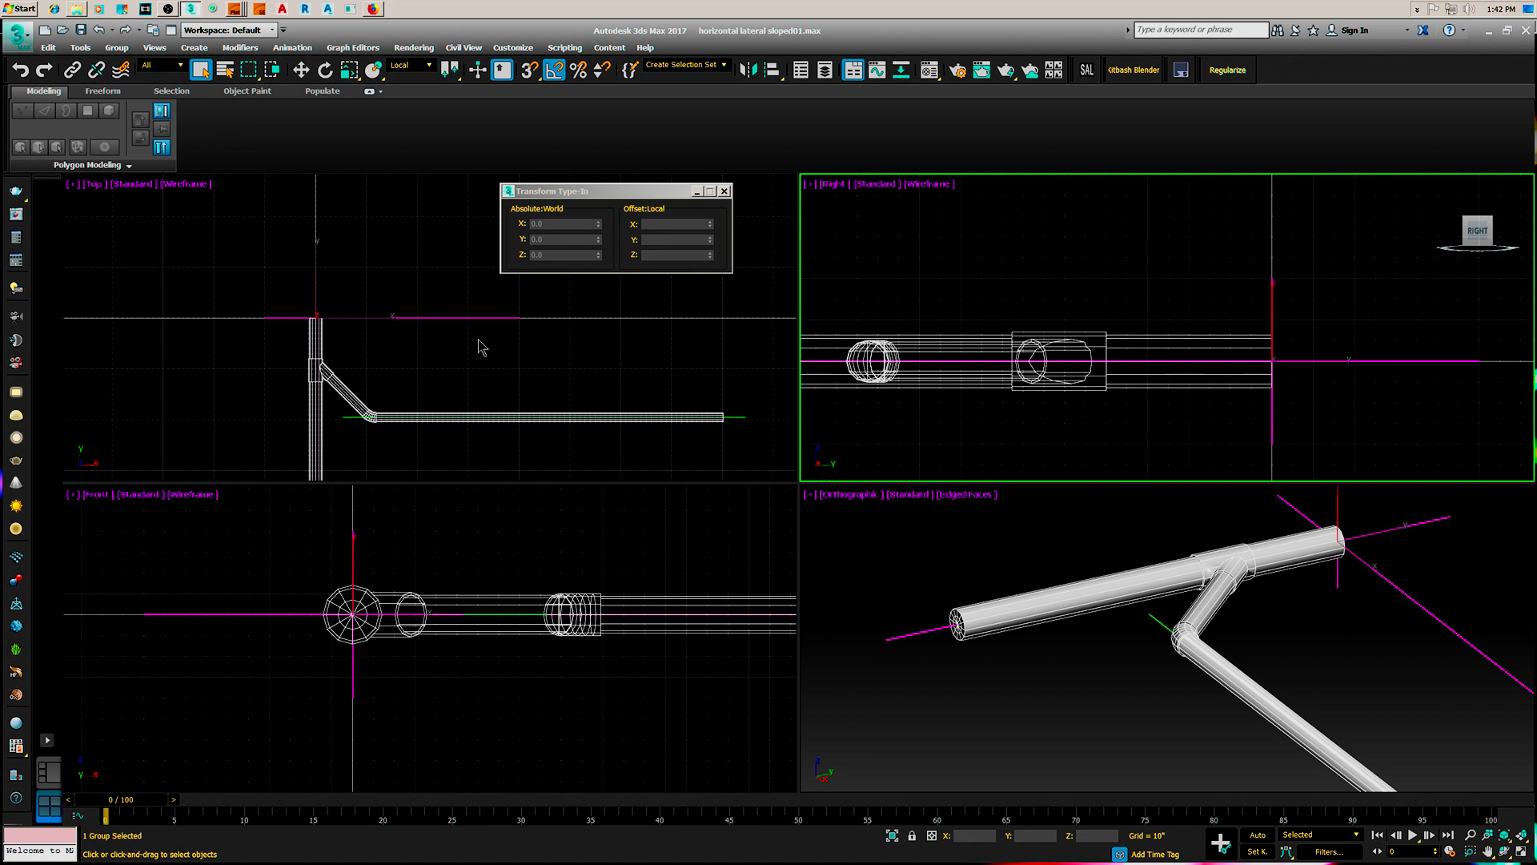
# Rotate the pipe group by -2 about its local X axis in the Rotate Type-In
pyautogui.rightClick(508, 350)
pyautogui.click(540, 367)
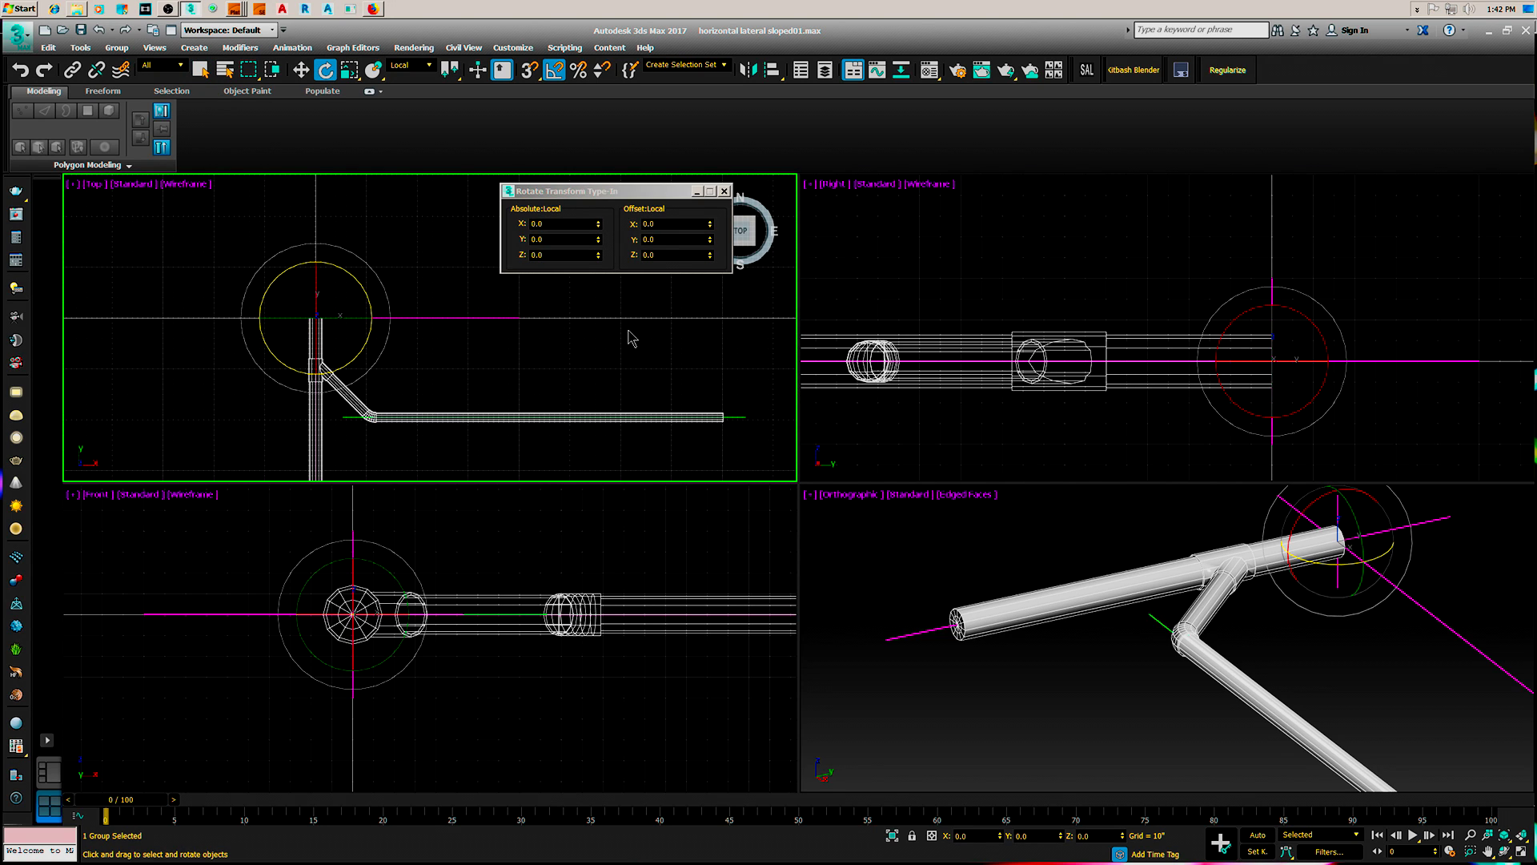
pyautogui.click(674, 224)
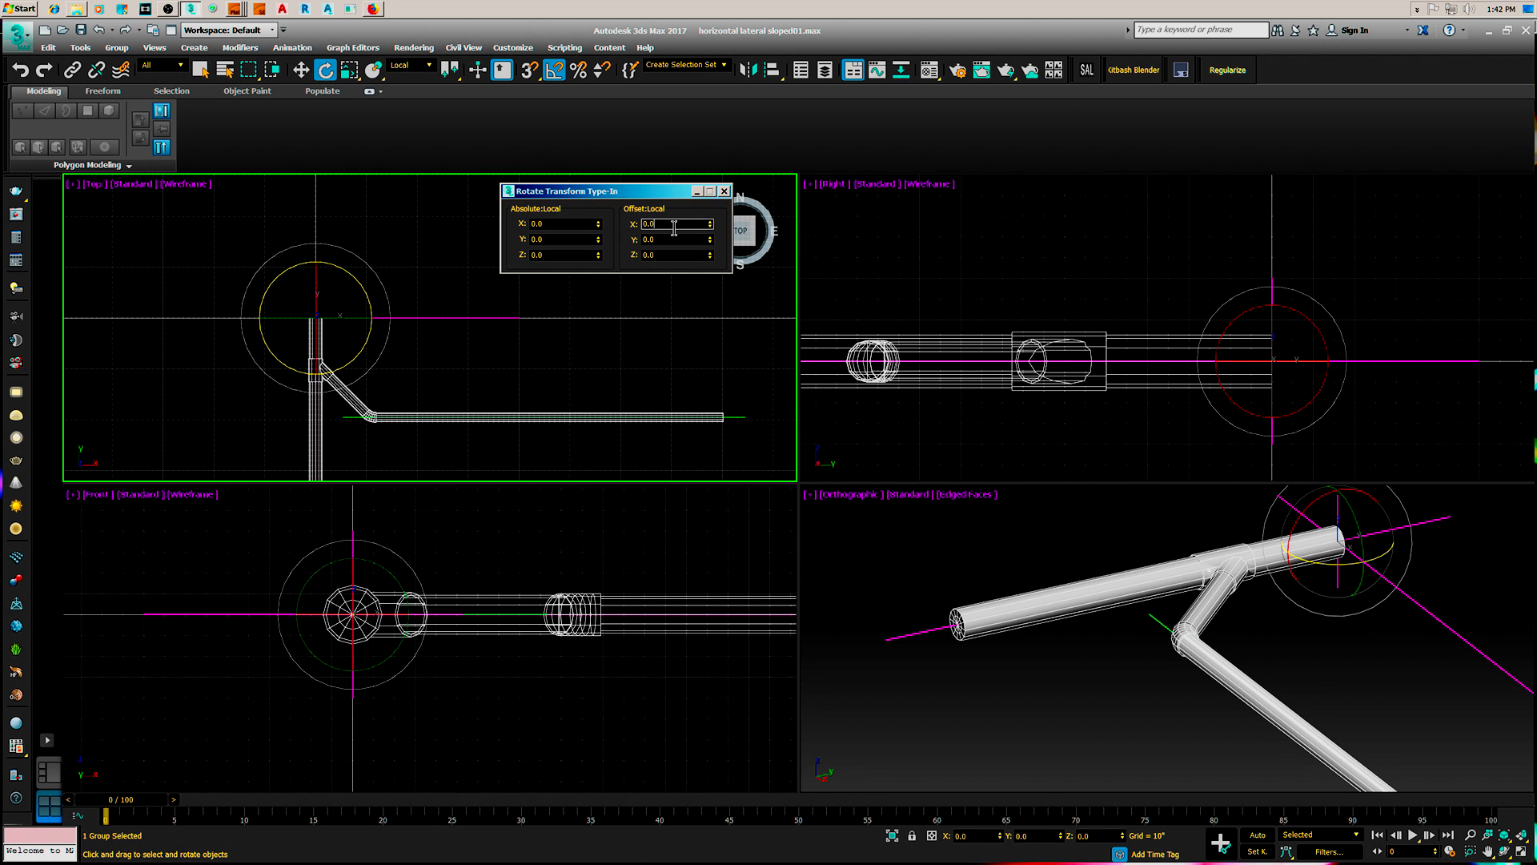
pyautogui.doubleClick(674, 224)
pyautogui.press('Return')
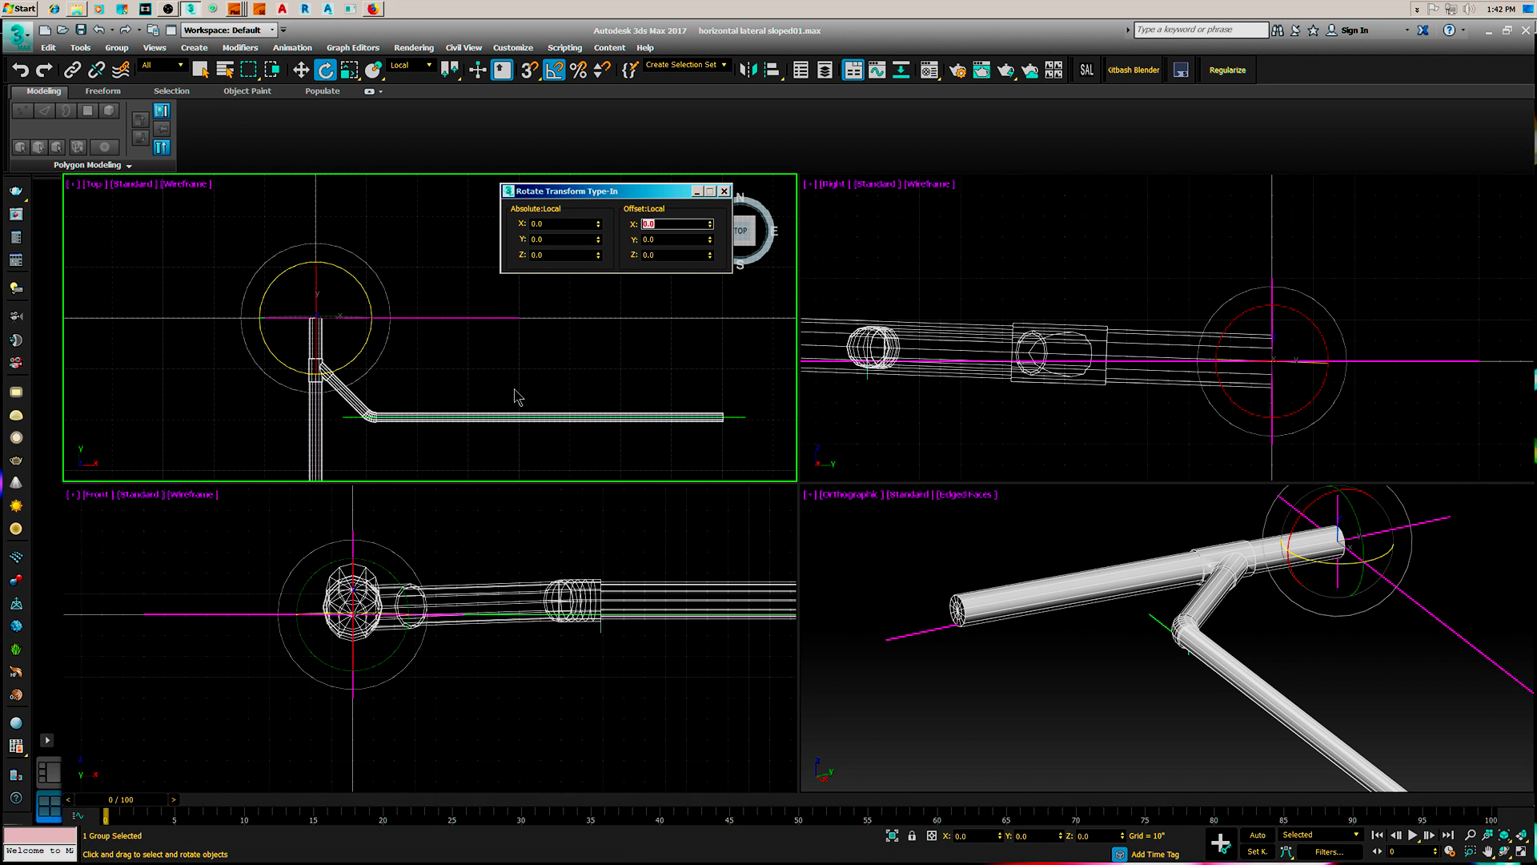
# Return to Select mode, recentre the pipes in the Top view and open the Group menu
pyautogui.scroll(1, 517, 395)
pyautogui.scroll(4, 458, 384)
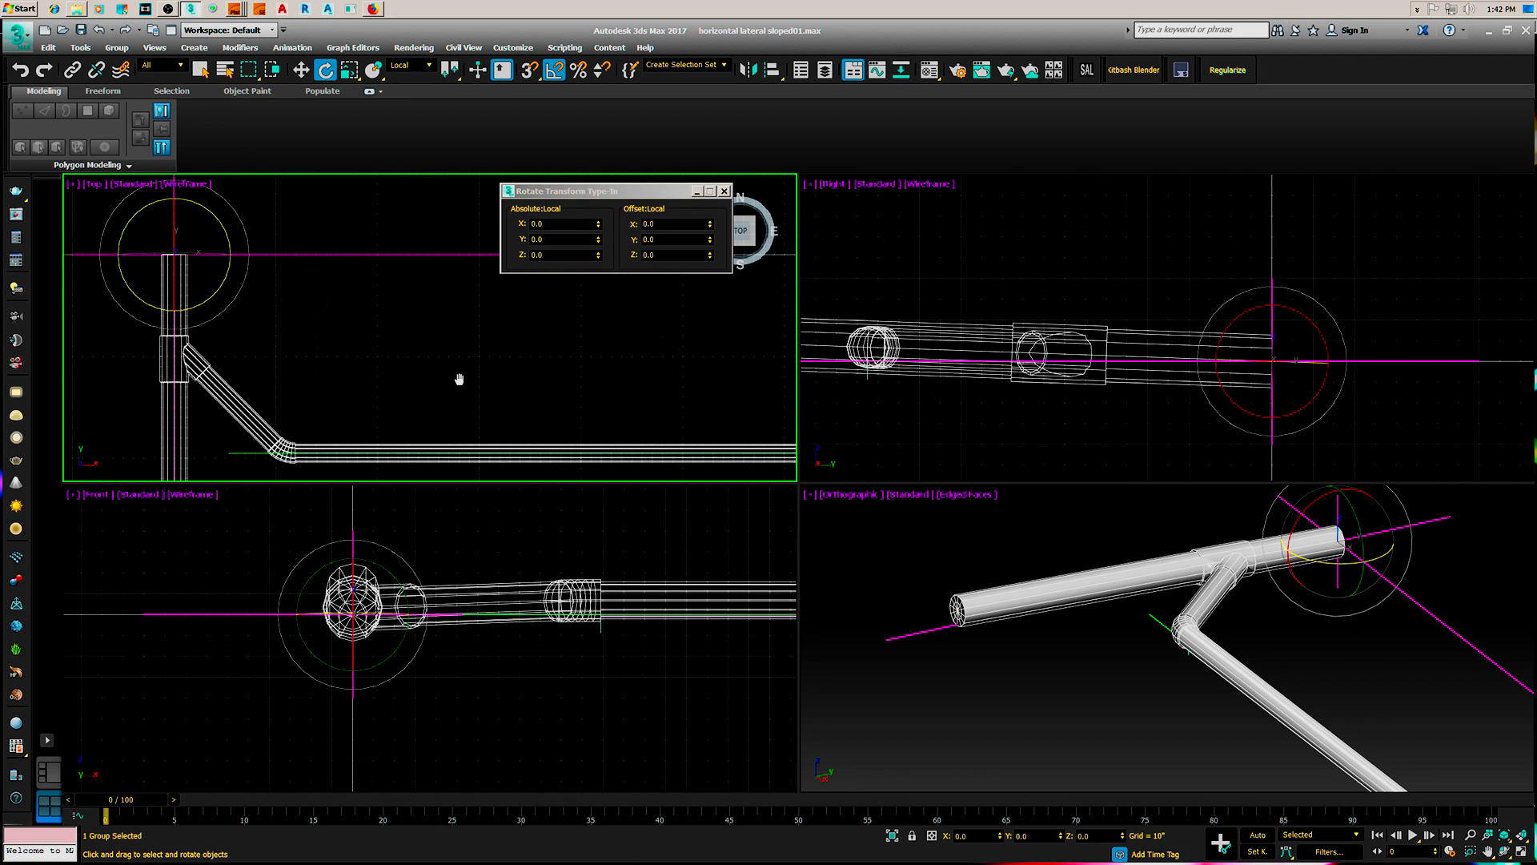
pyautogui.press('q')
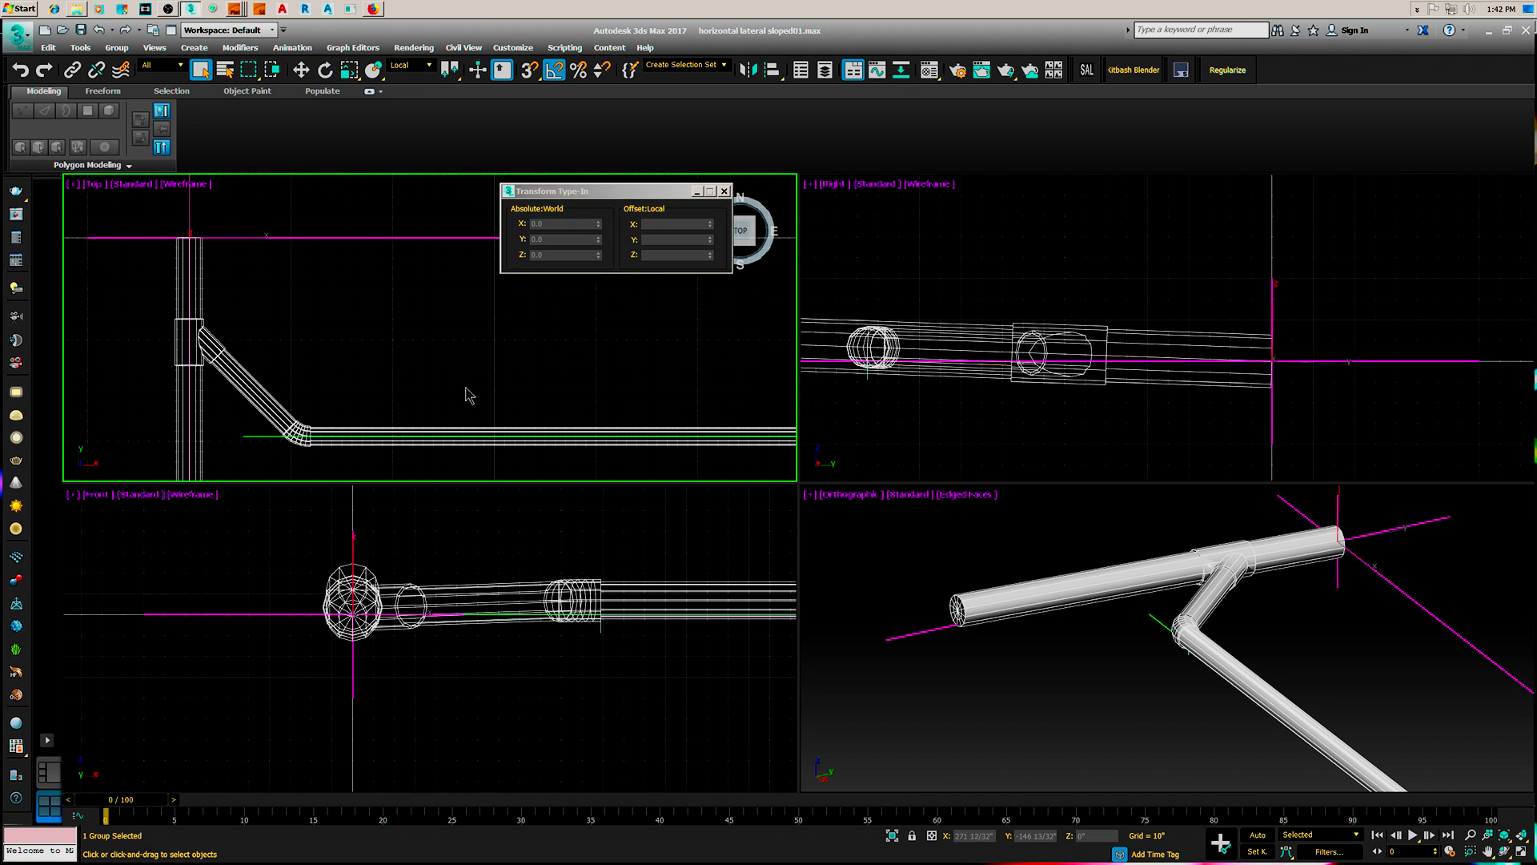
pyautogui.moveTo(467, 395); pyautogui.dragTo(484, 370, button='middle')
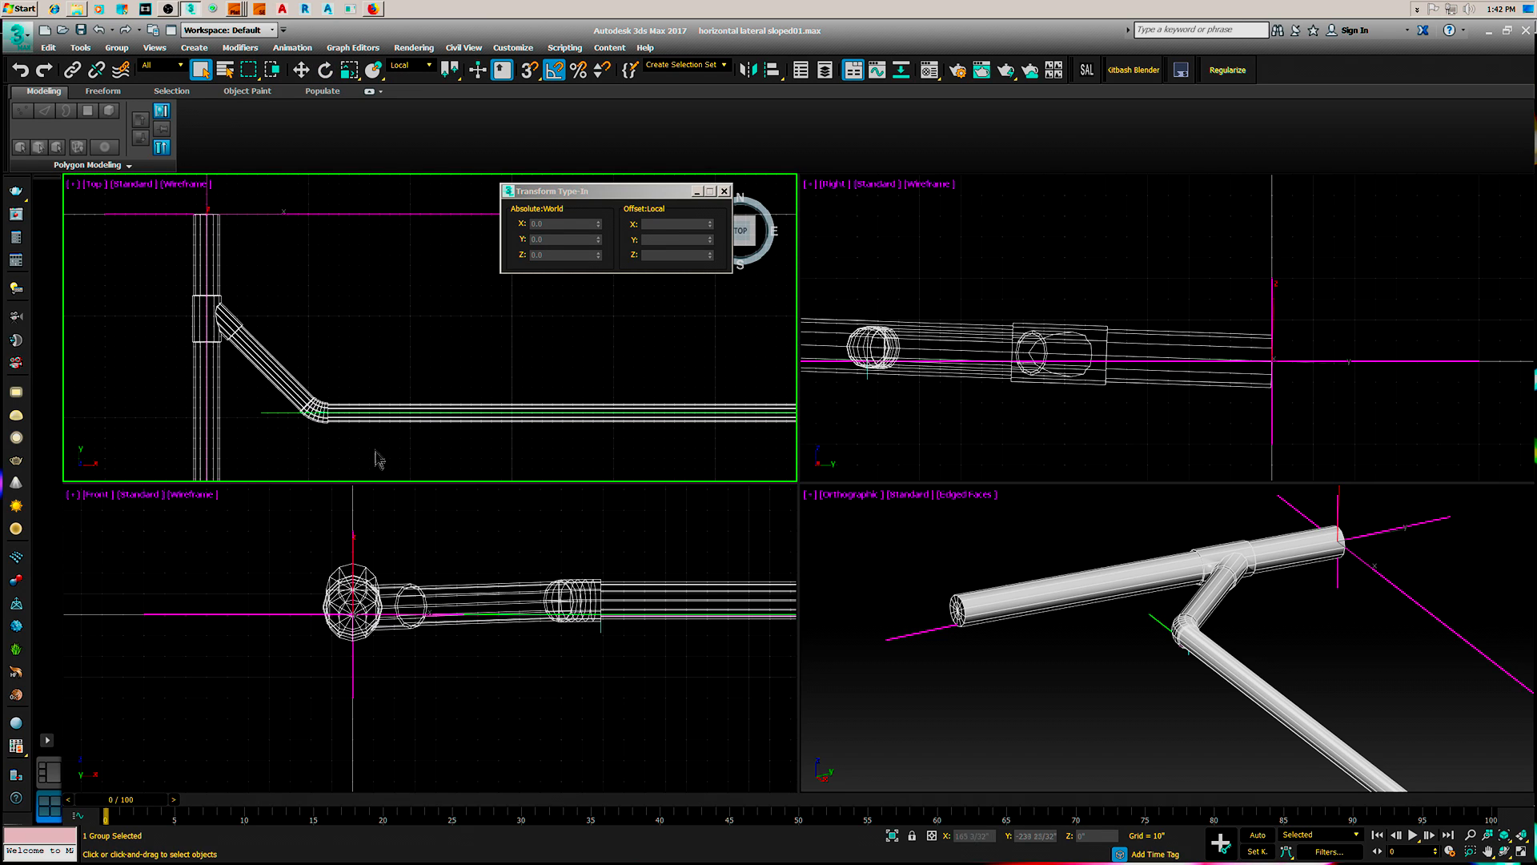
pyautogui.click(118, 48)
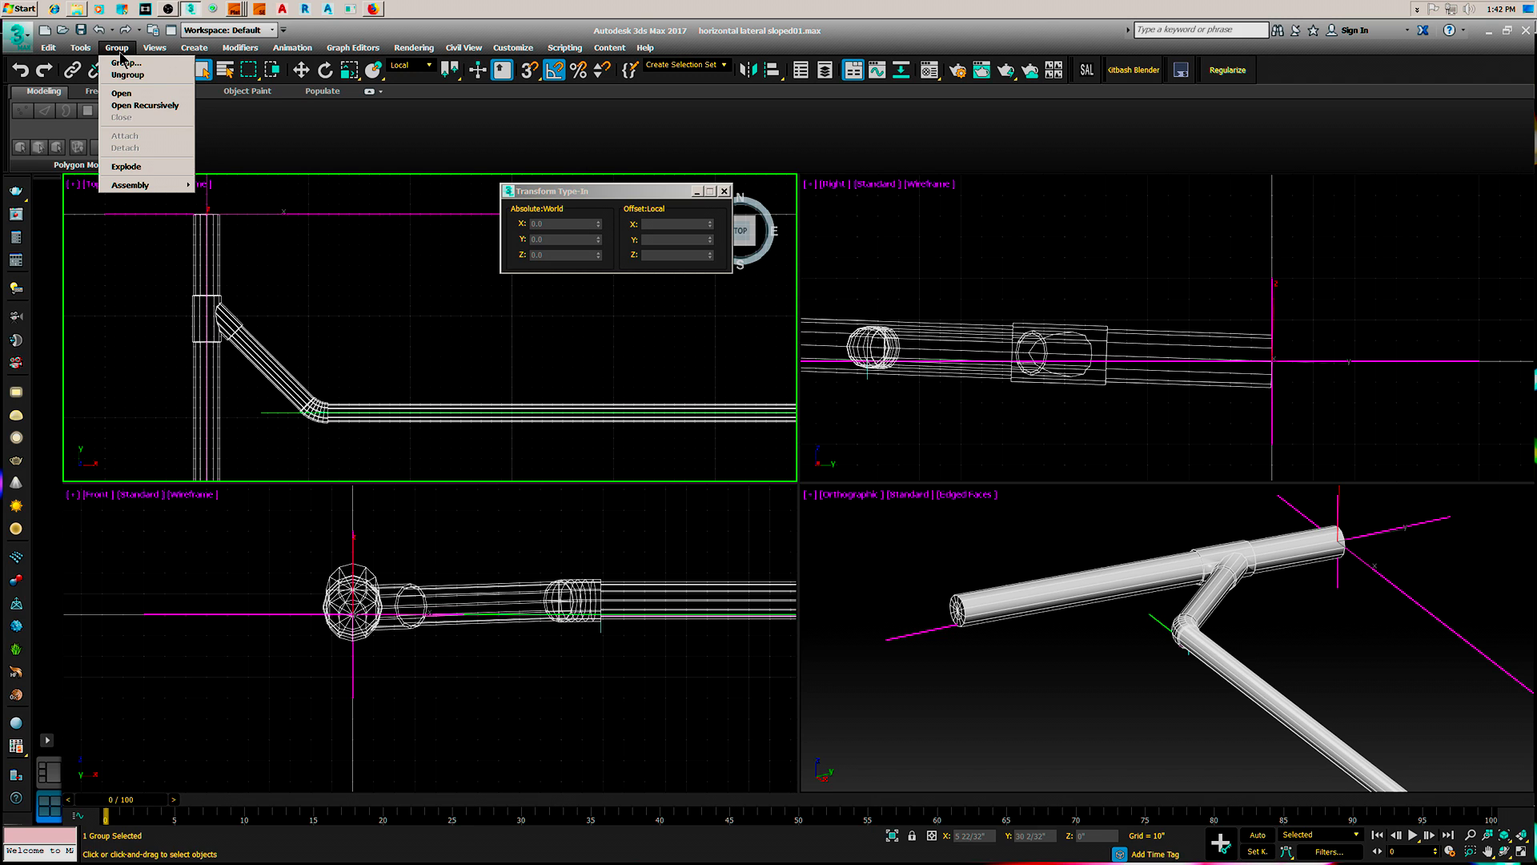
# Open the group recursively, select the horizontal branch pipe and elbow, and orbit around the elbow
pyautogui.click(129, 105)
pyautogui.scroll(3, 329, 360)
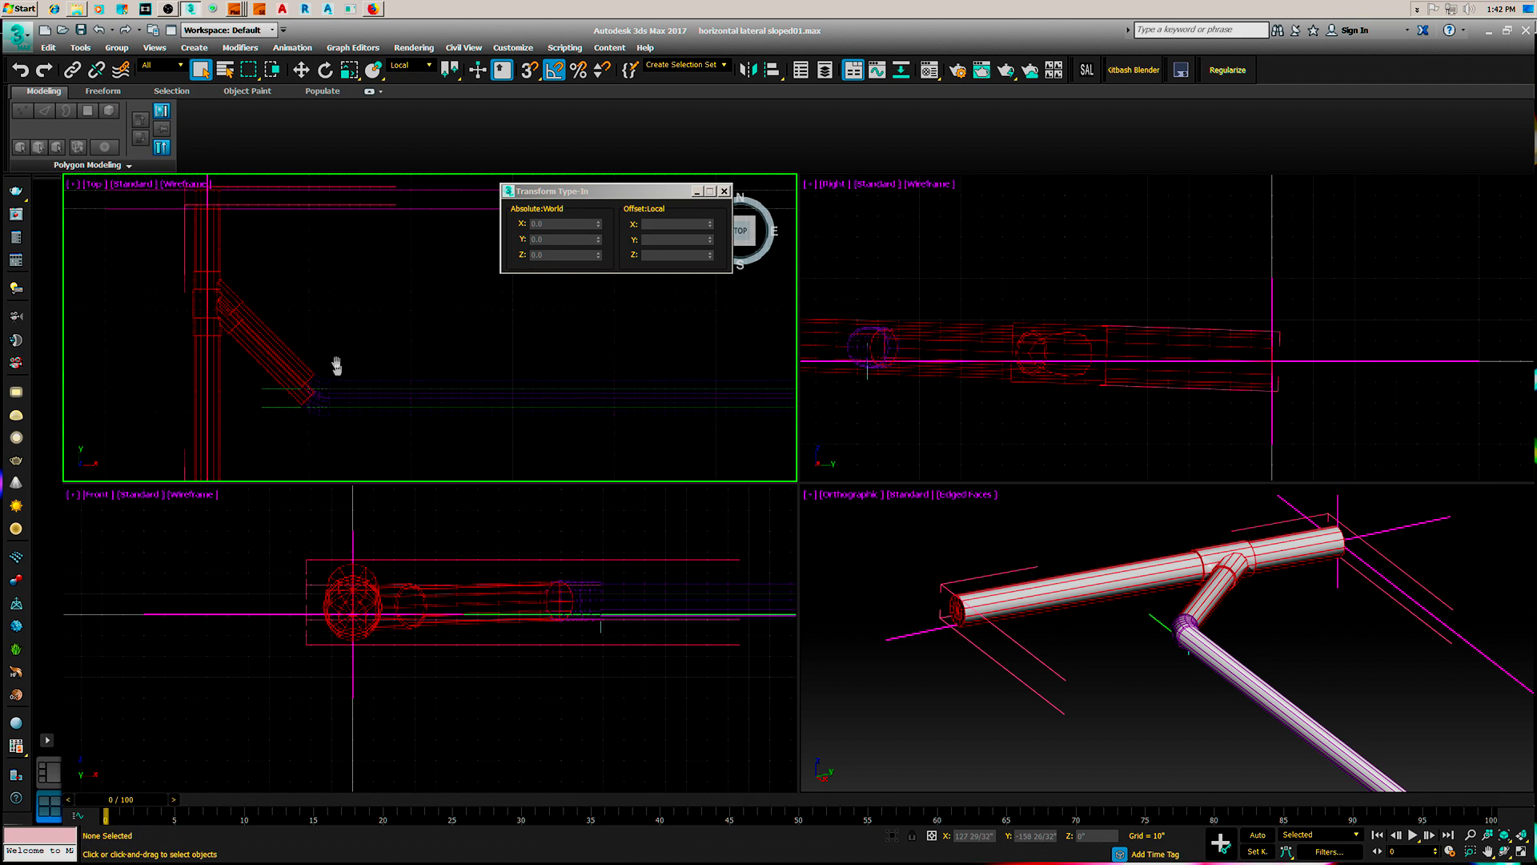
pyautogui.click(305, 360)
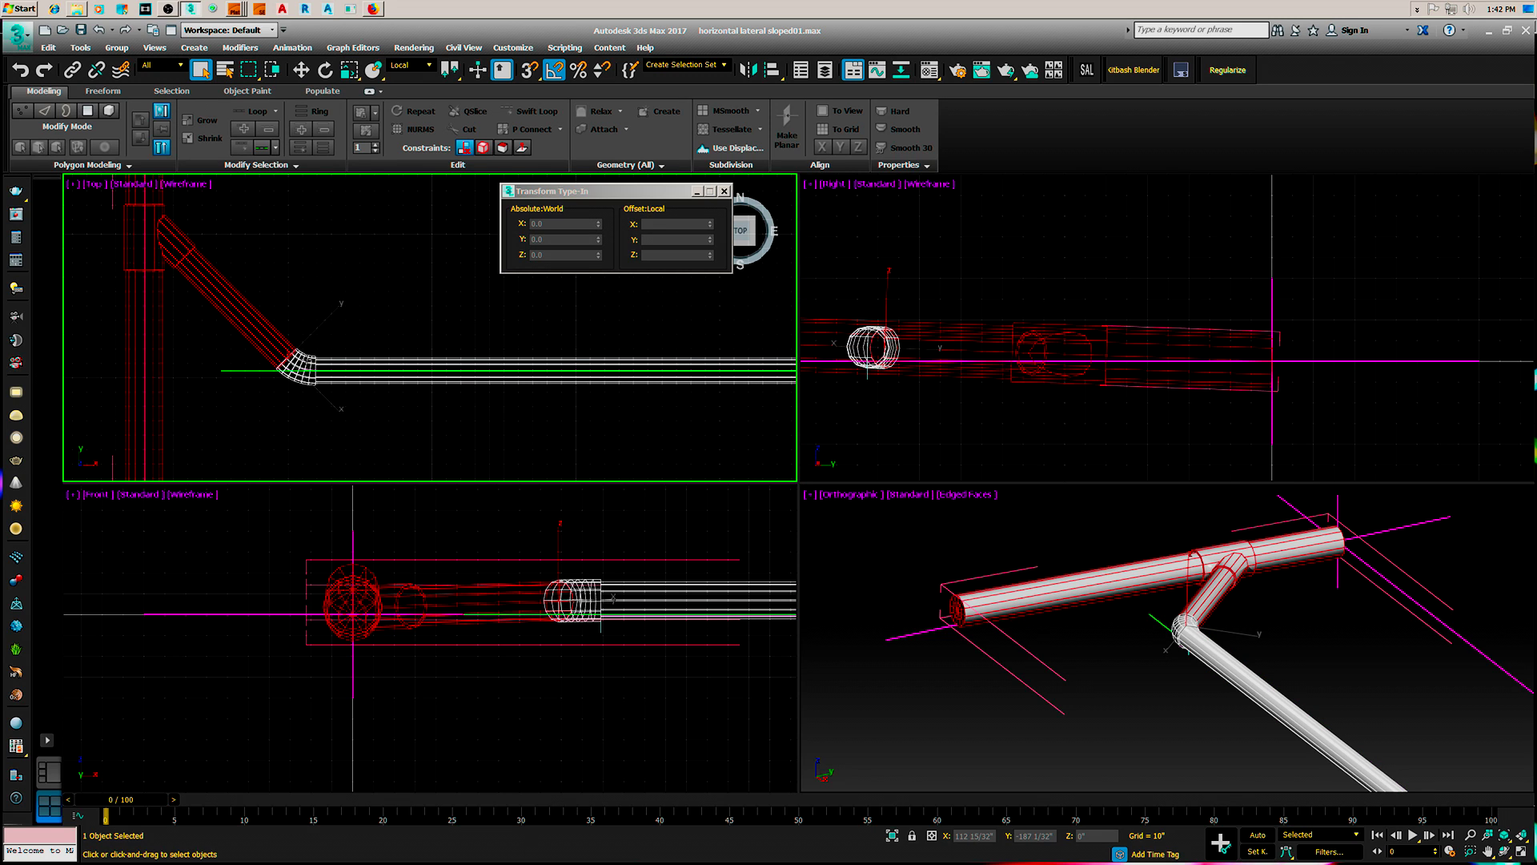
pyautogui.press('e')
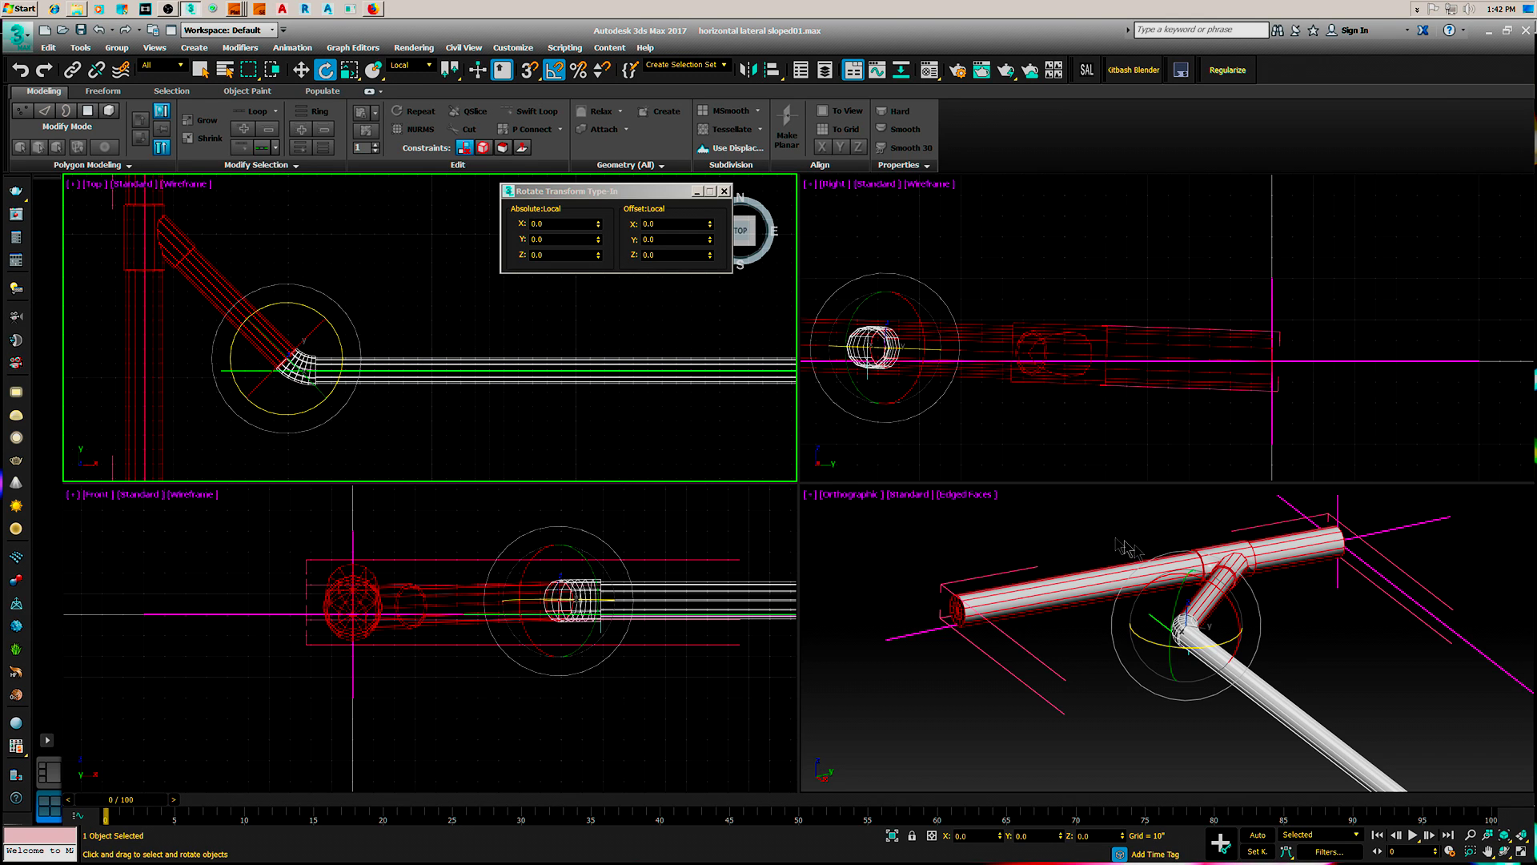
pyautogui.keyDown('alt'); pyautogui.moveTo(1142, 602); pyautogui.dragTo(1194, 617, button='middle'); pyautogui.keyUp('alt')
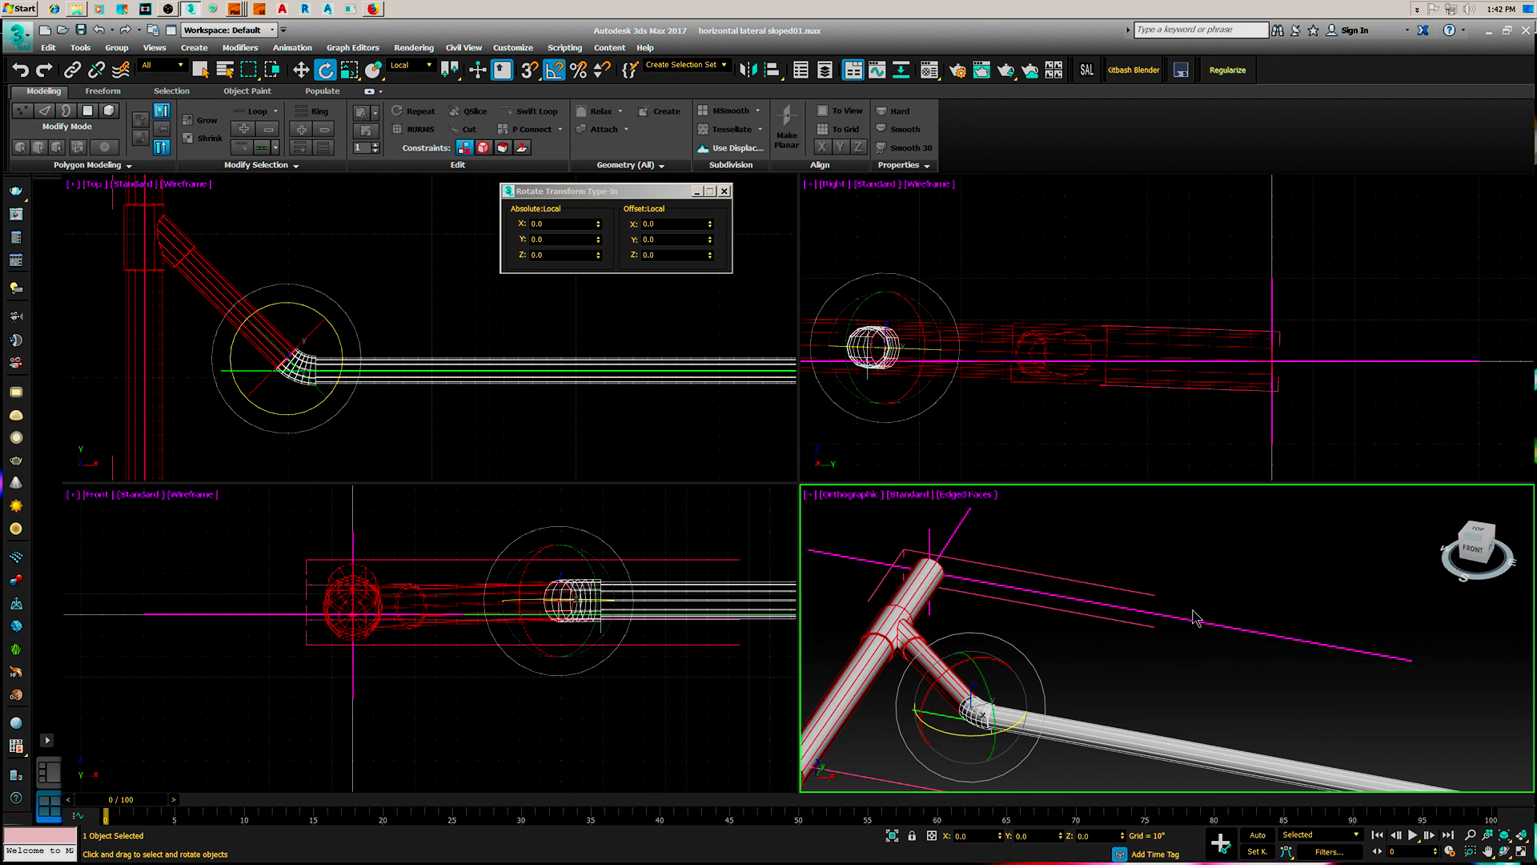
pyautogui.scroll(5, 1035, 714)
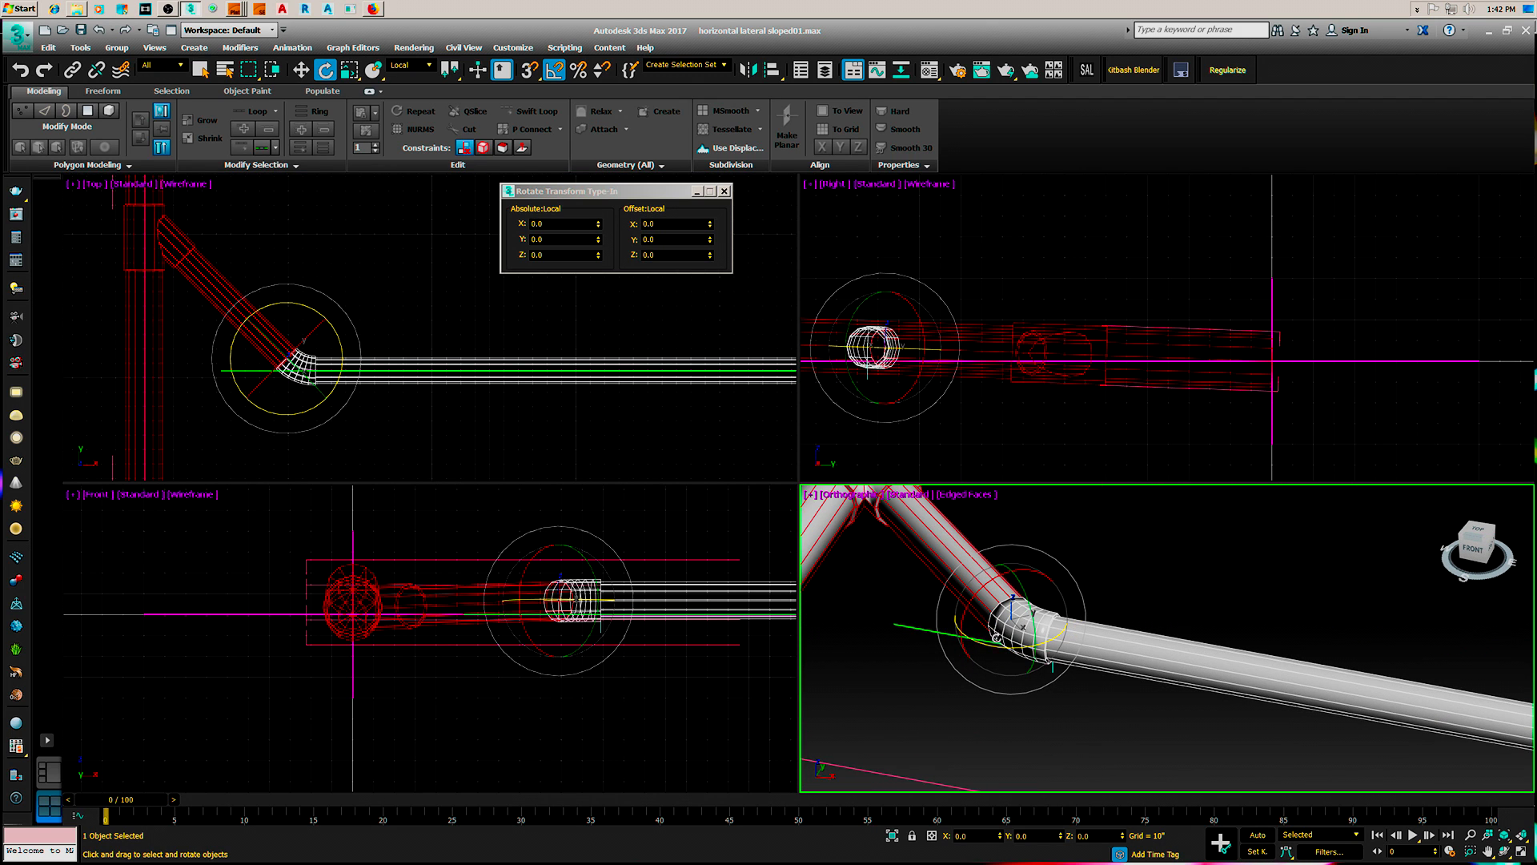
pyautogui.scroll(1, 1035, 715)
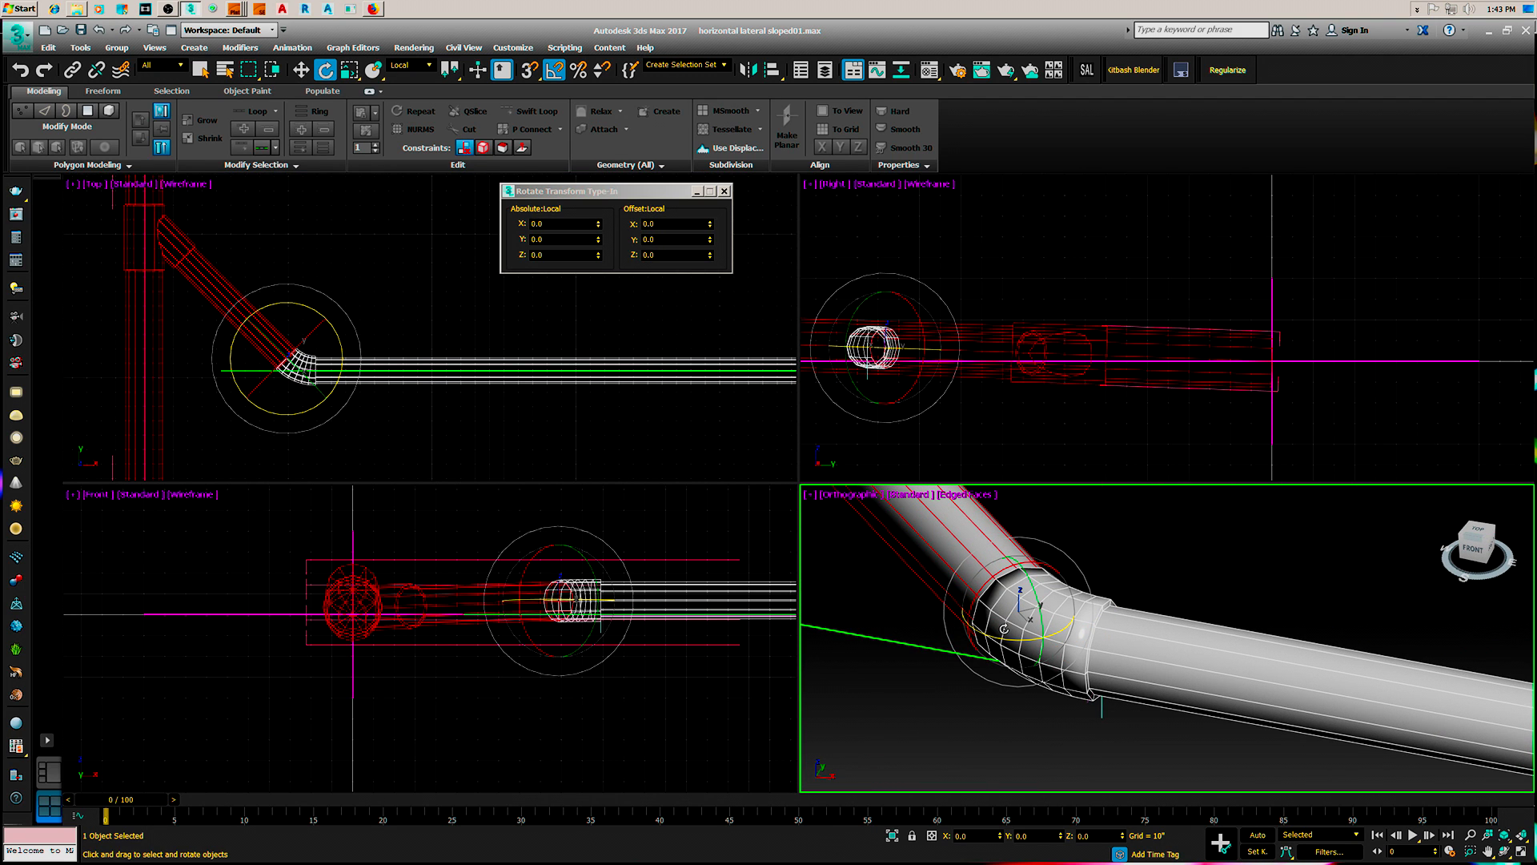
pyautogui.press('w')
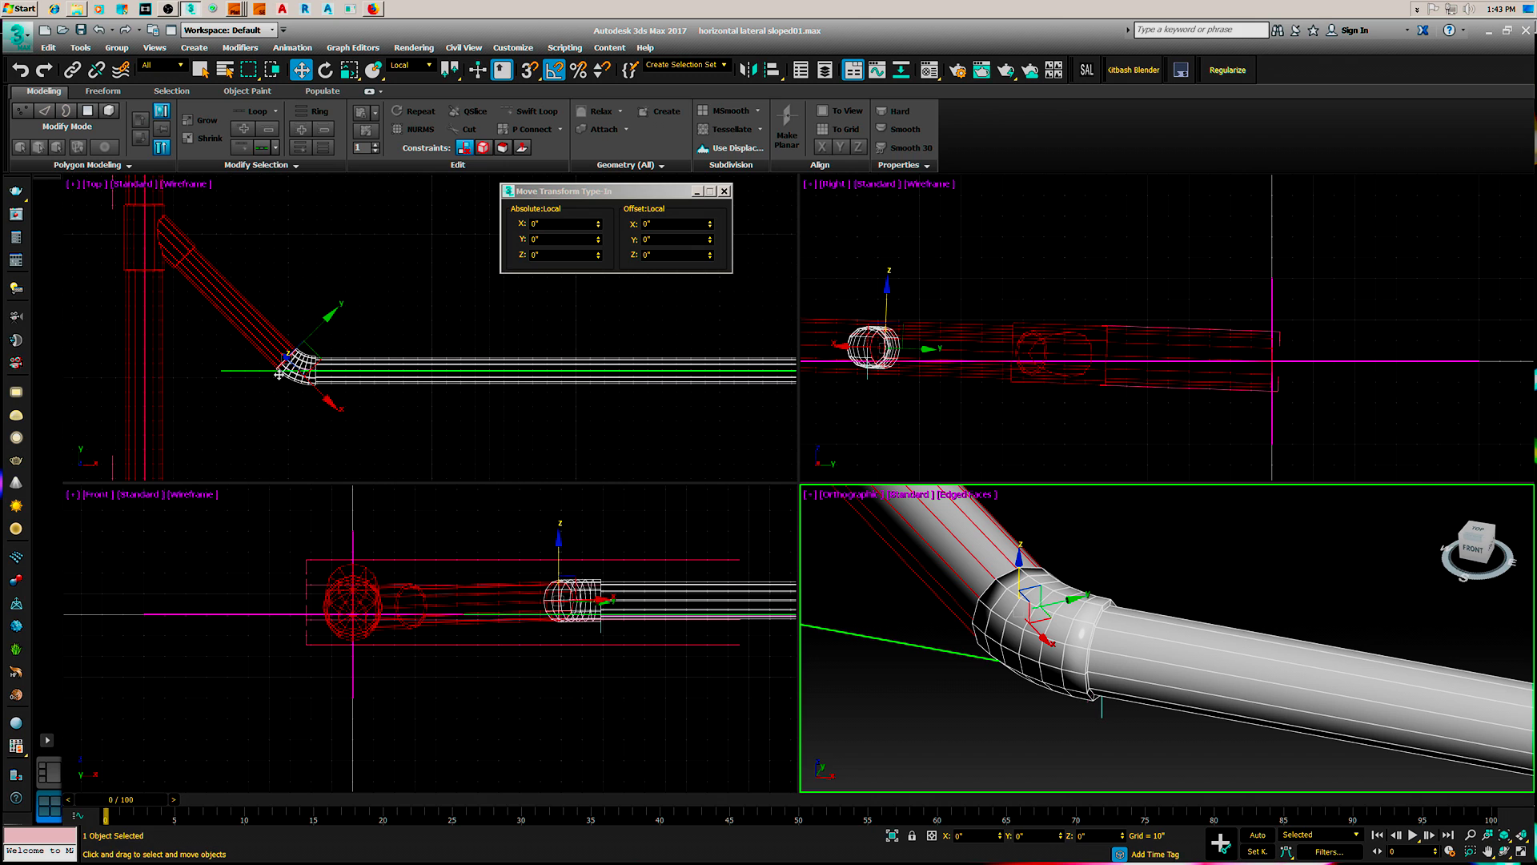
pyautogui.scroll(3, 279, 374)
# Rotate the branch pipe and elbow by 2 about their local X axis in the Rotate Type-In
pyautogui.scroll(3, 581, 599)
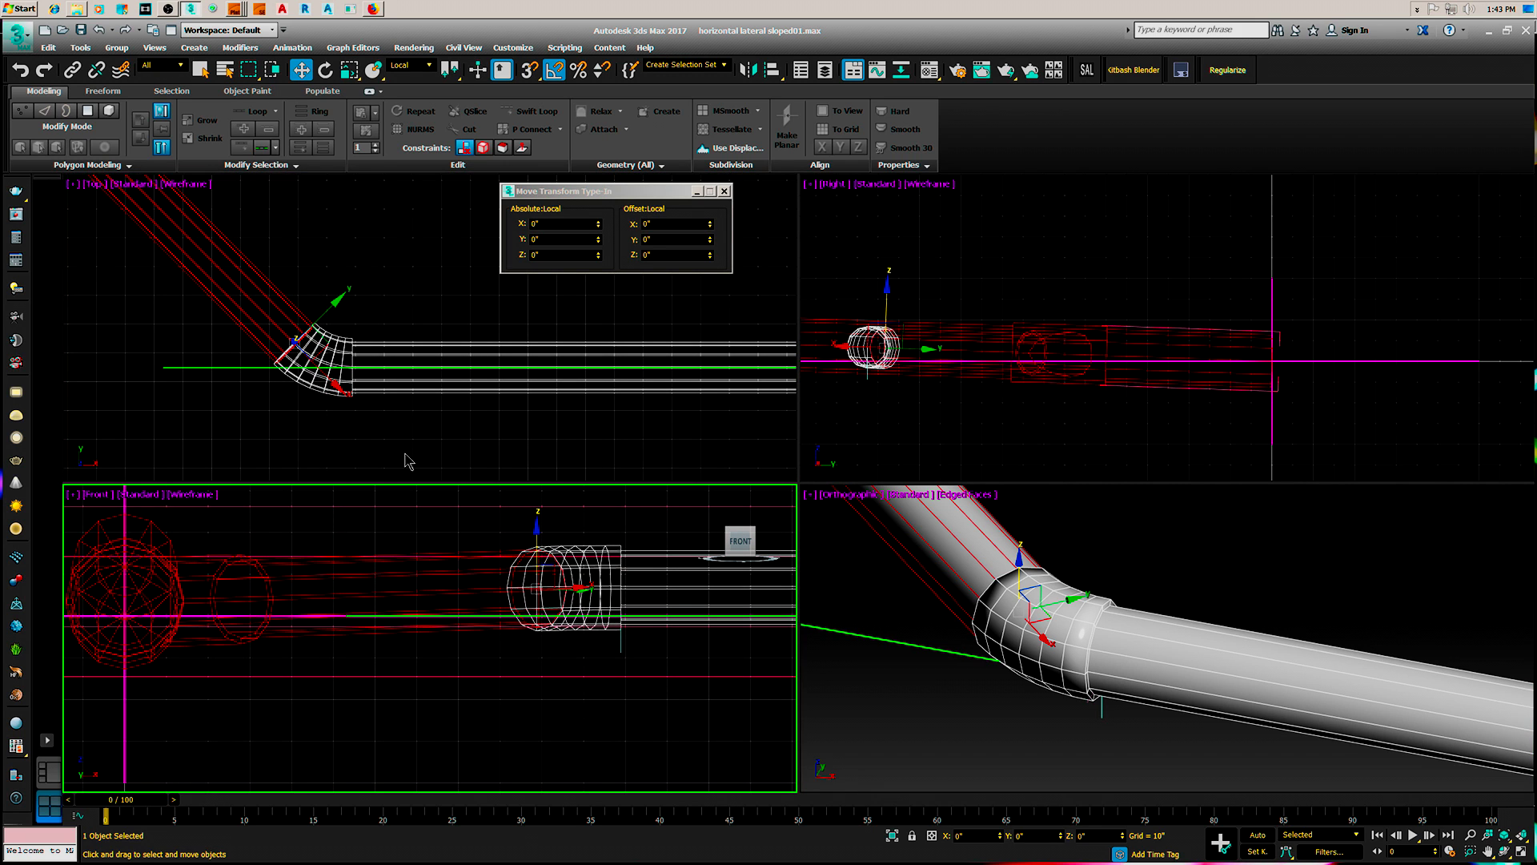
pyautogui.press('e')
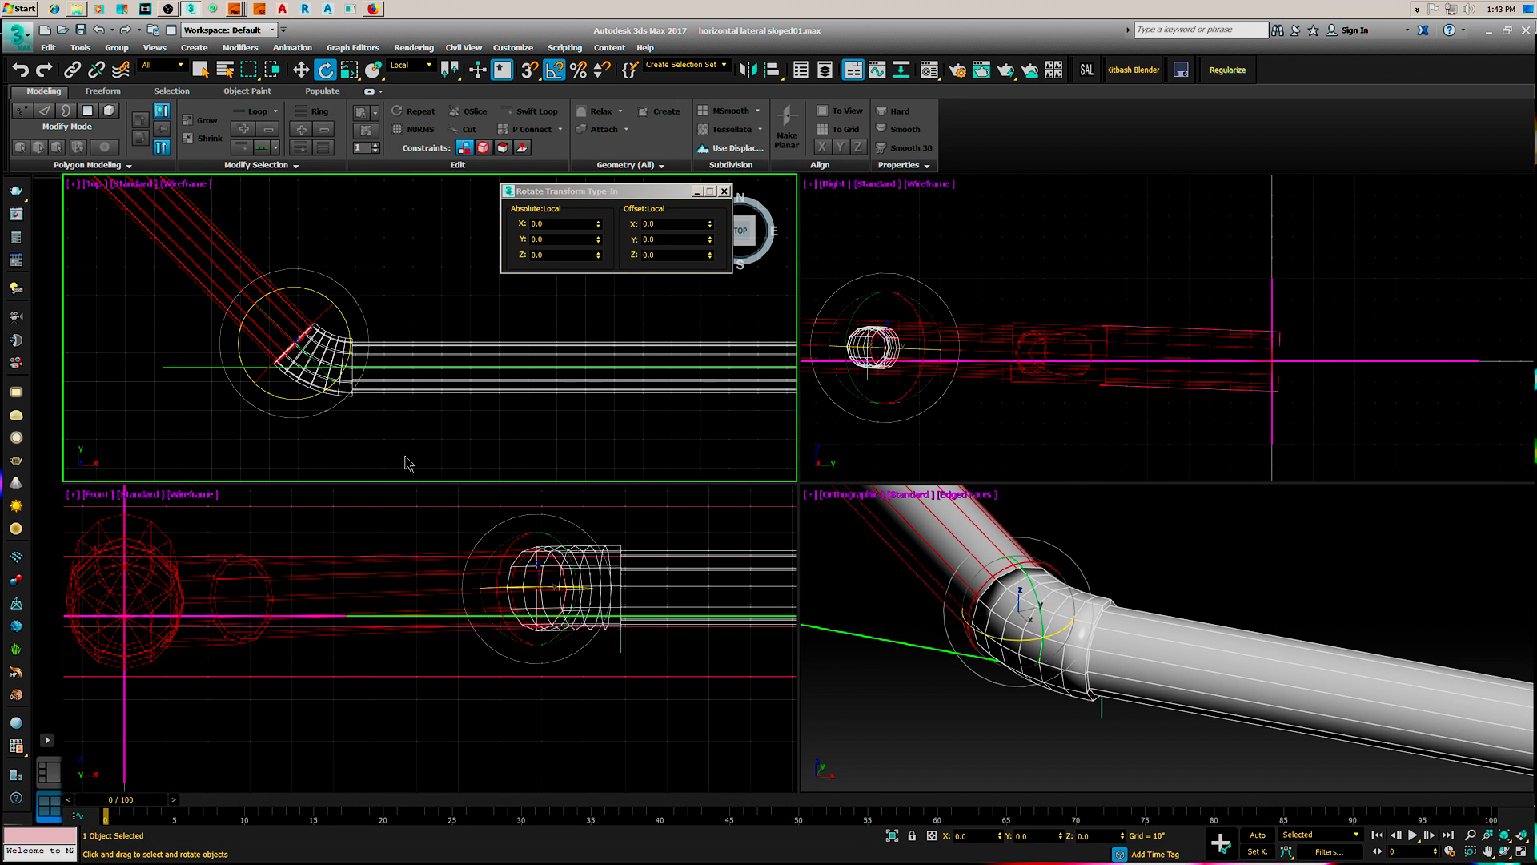
pyautogui.moveTo(433, 412); pyautogui.dragTo(357, 397, button='middle')
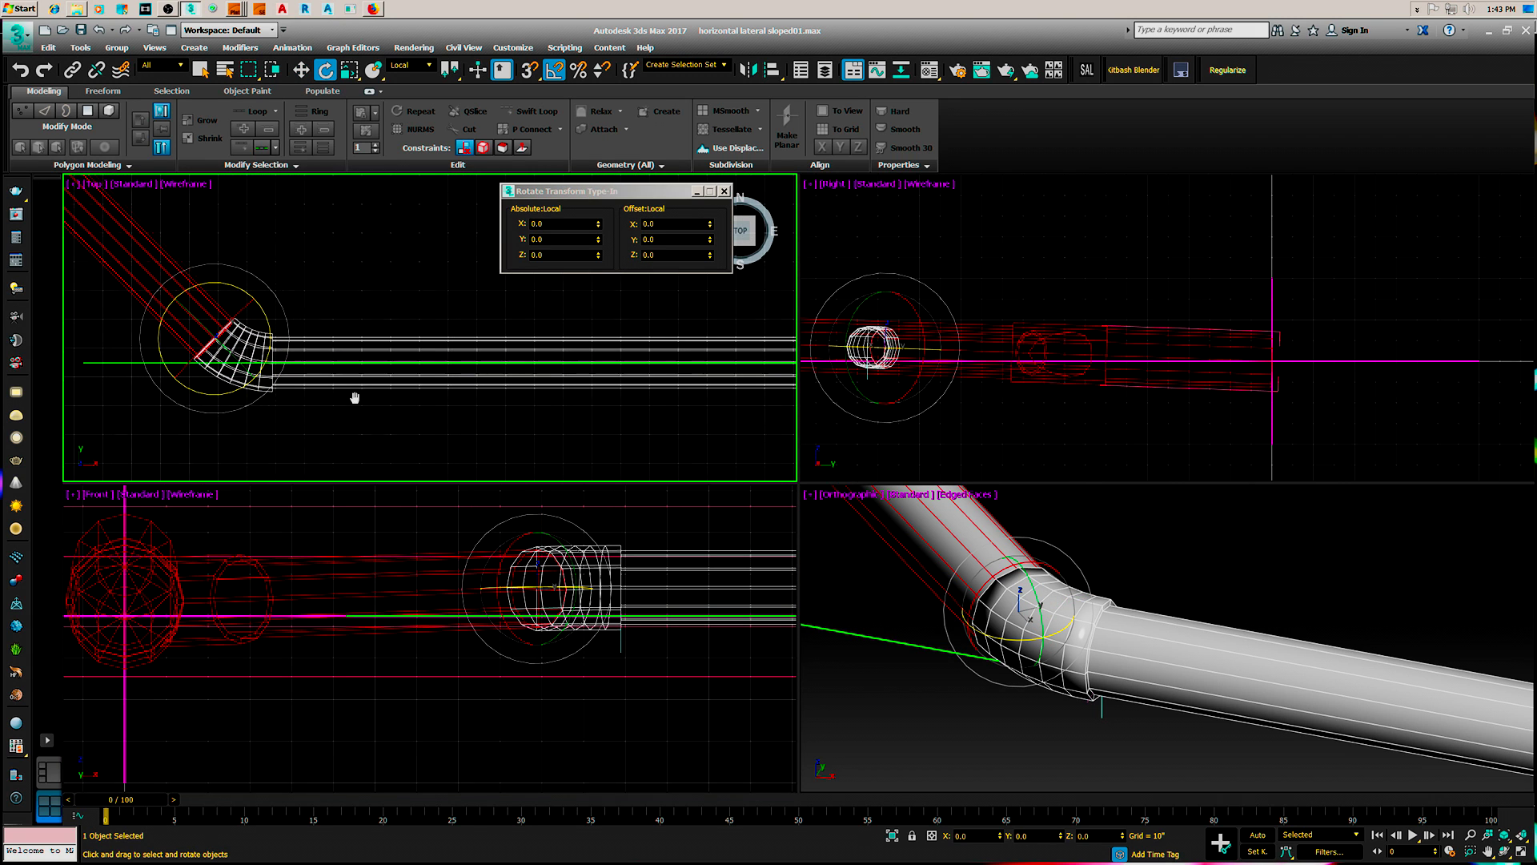
pyautogui.moveTo(611, 422); pyautogui.dragTo(501, 398, button='middle')
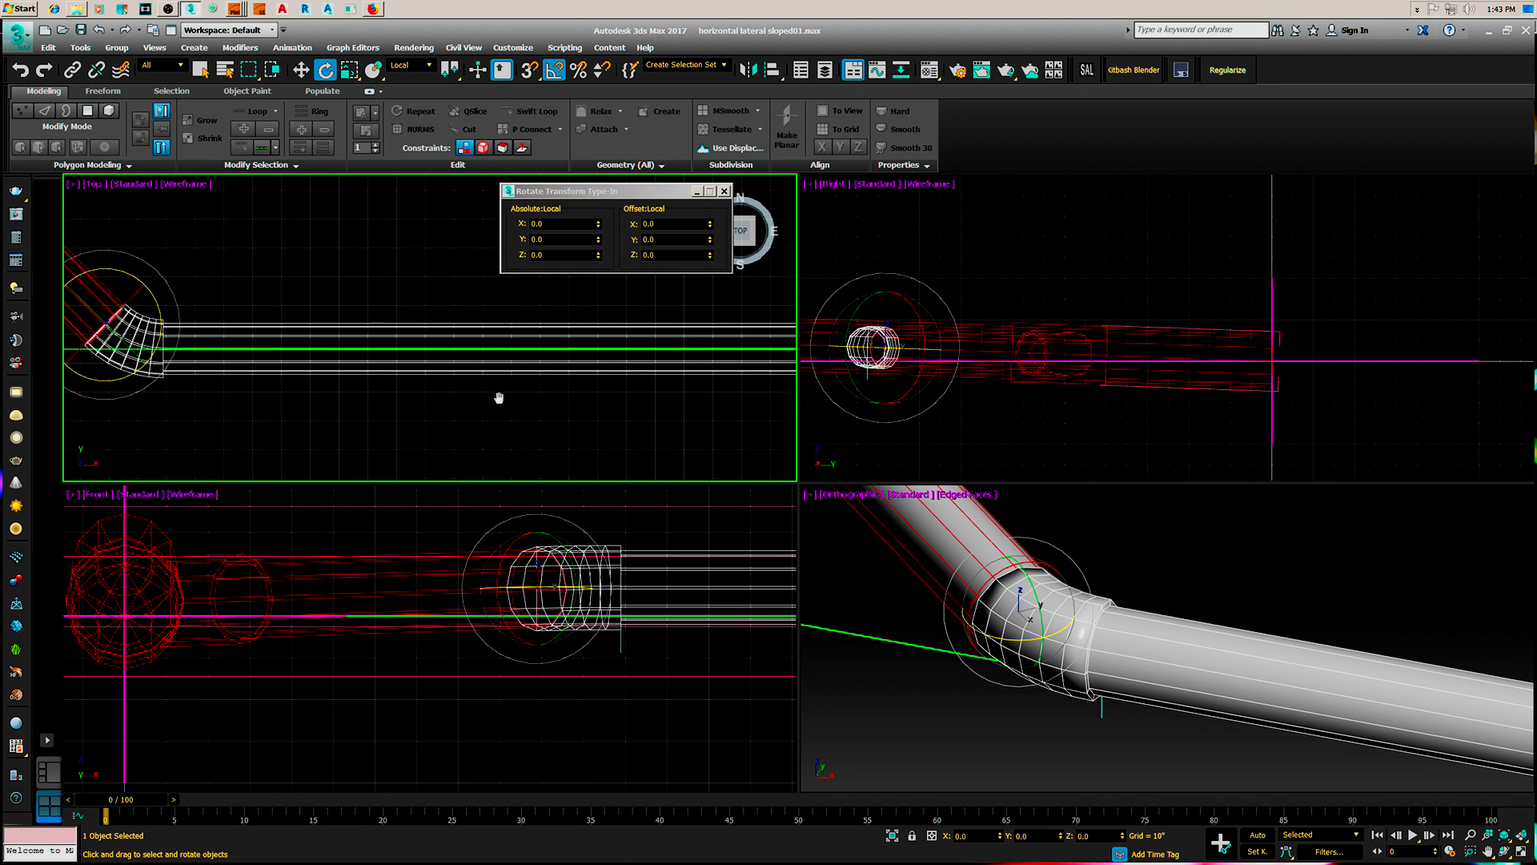
pyautogui.click(658, 225)
pyautogui.doubleClick(659, 225)
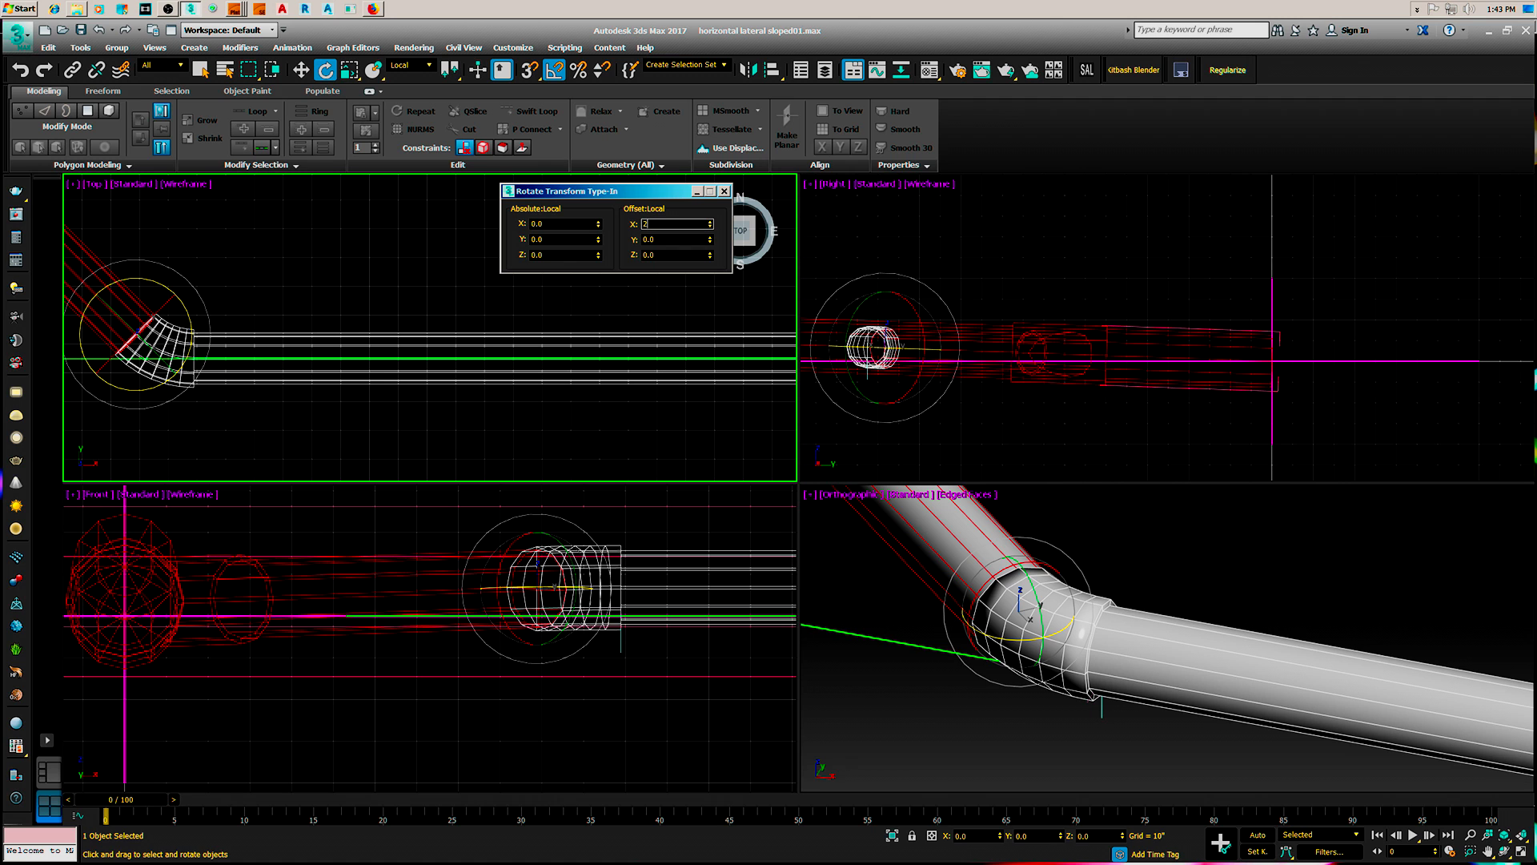
pyautogui.press('Return')
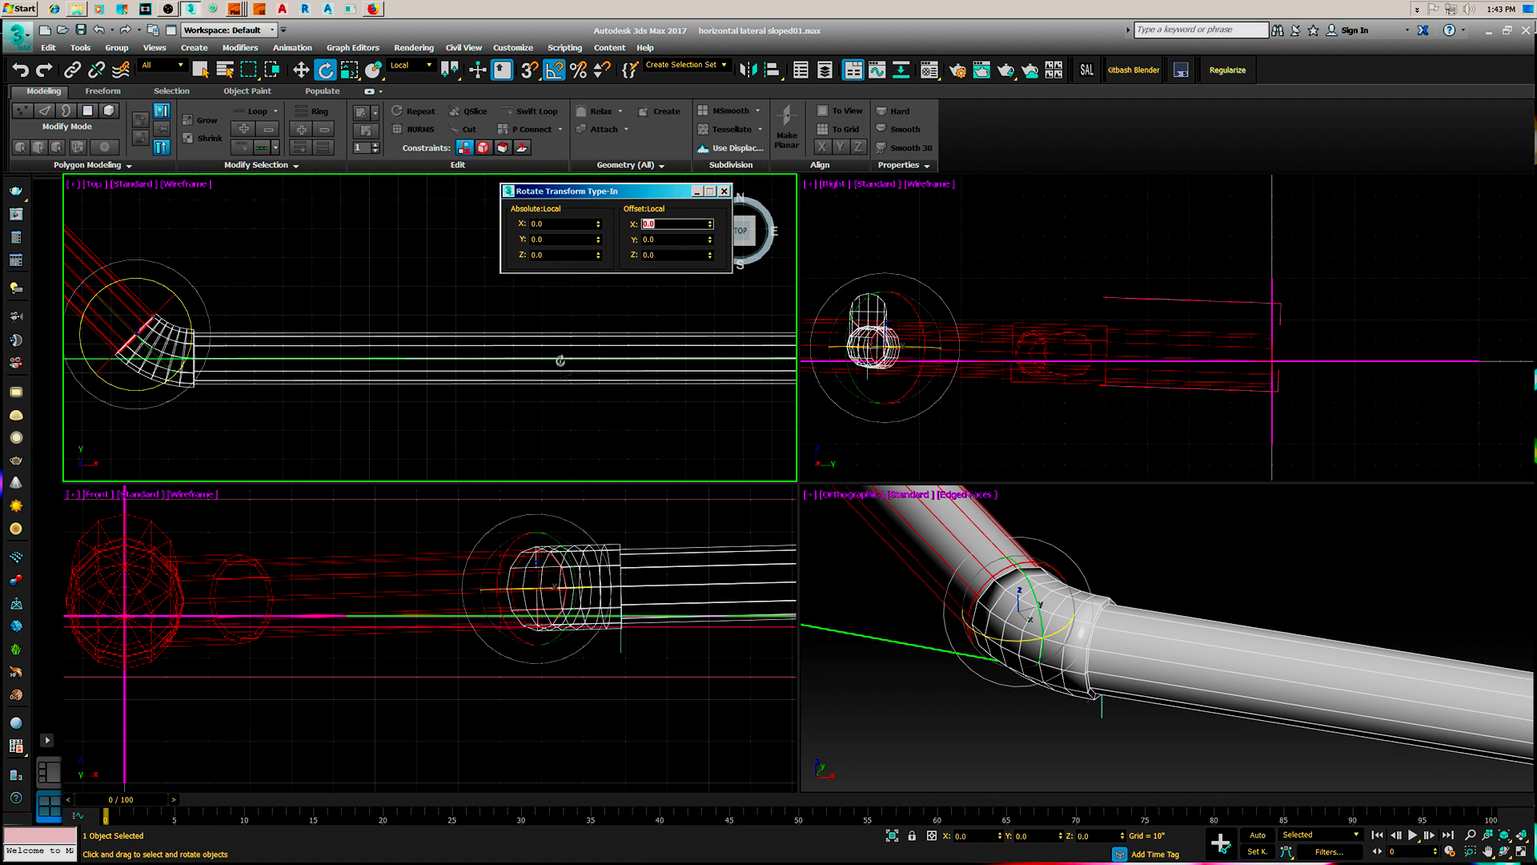
# Pan the Front view along the pipe and make the Top view active
pyautogui.scroll(-4, 415, 559)
pyautogui.moveTo(567, 600); pyautogui.dragTo(392, 572, button='middle')
pyautogui.moveTo(608, 562); pyautogui.dragTo(481, 558, button='middle')
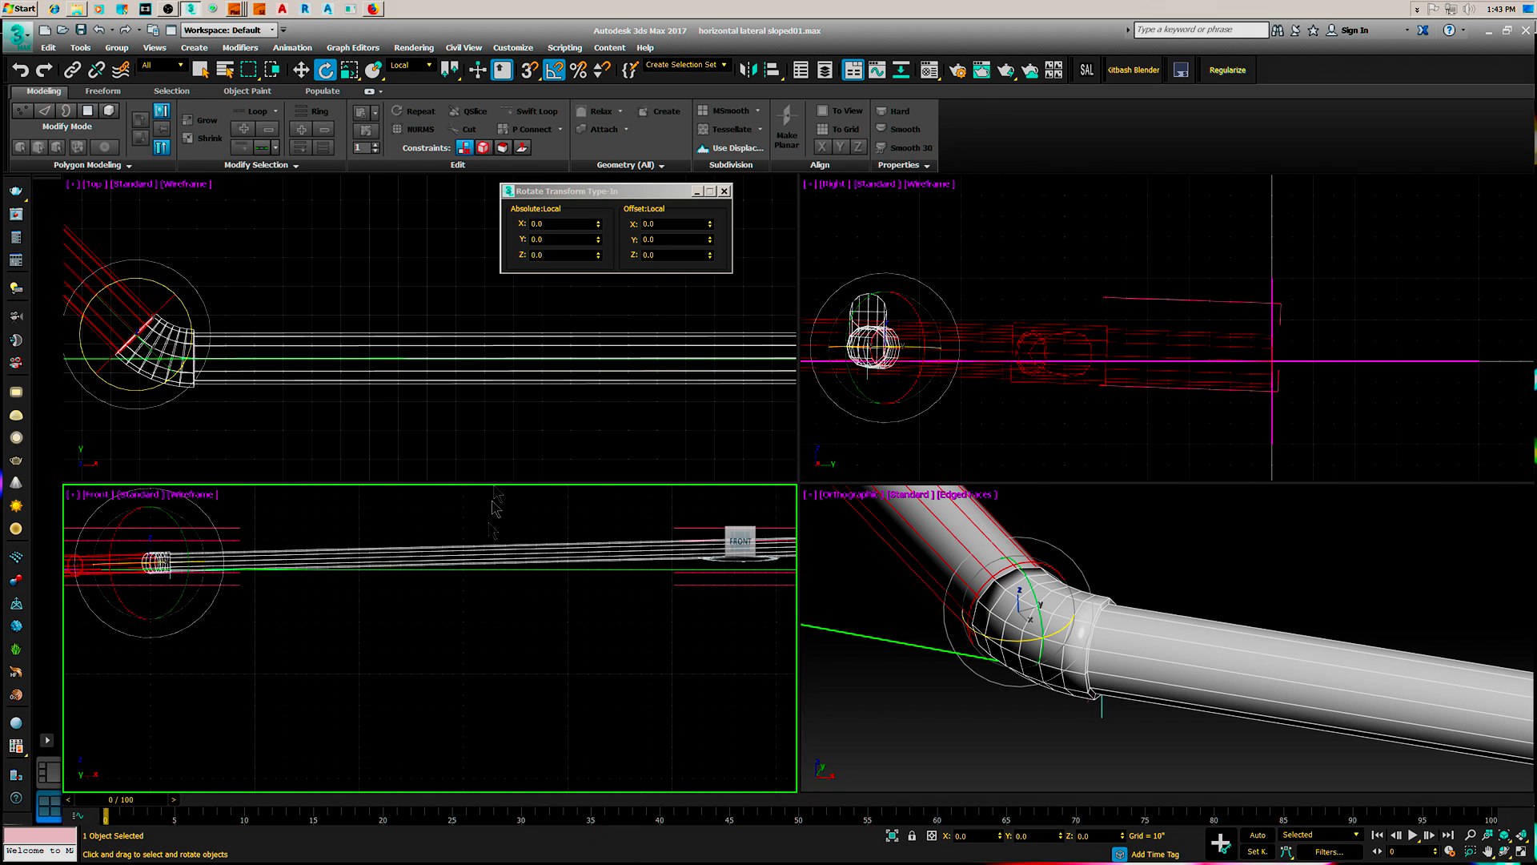
pyautogui.rightClick(498, 417)
pyautogui.hotkey('alt', 'w')
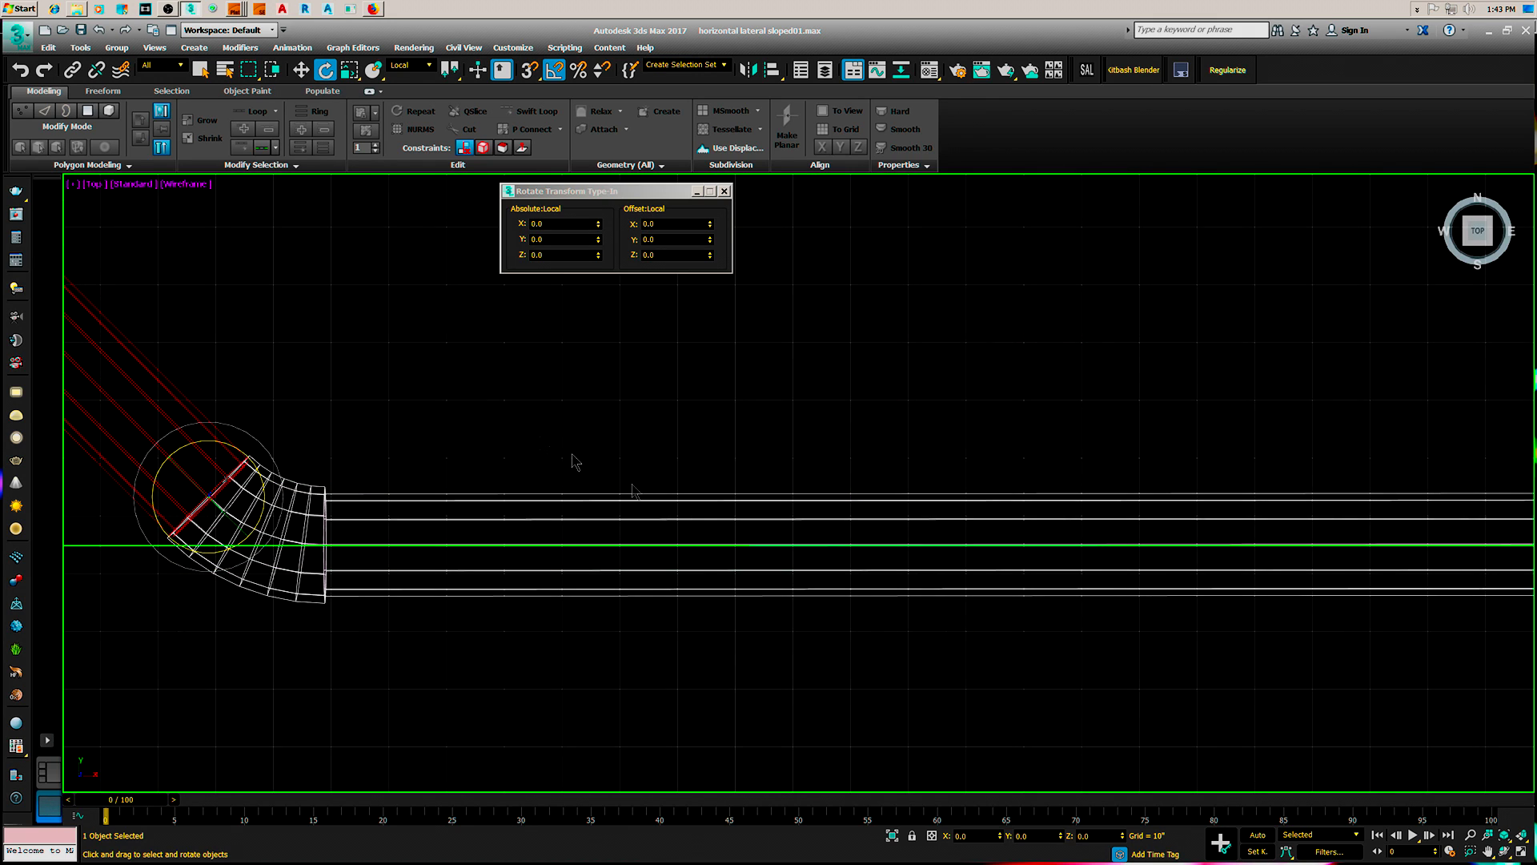
pyautogui.scroll(8, 339, 544)
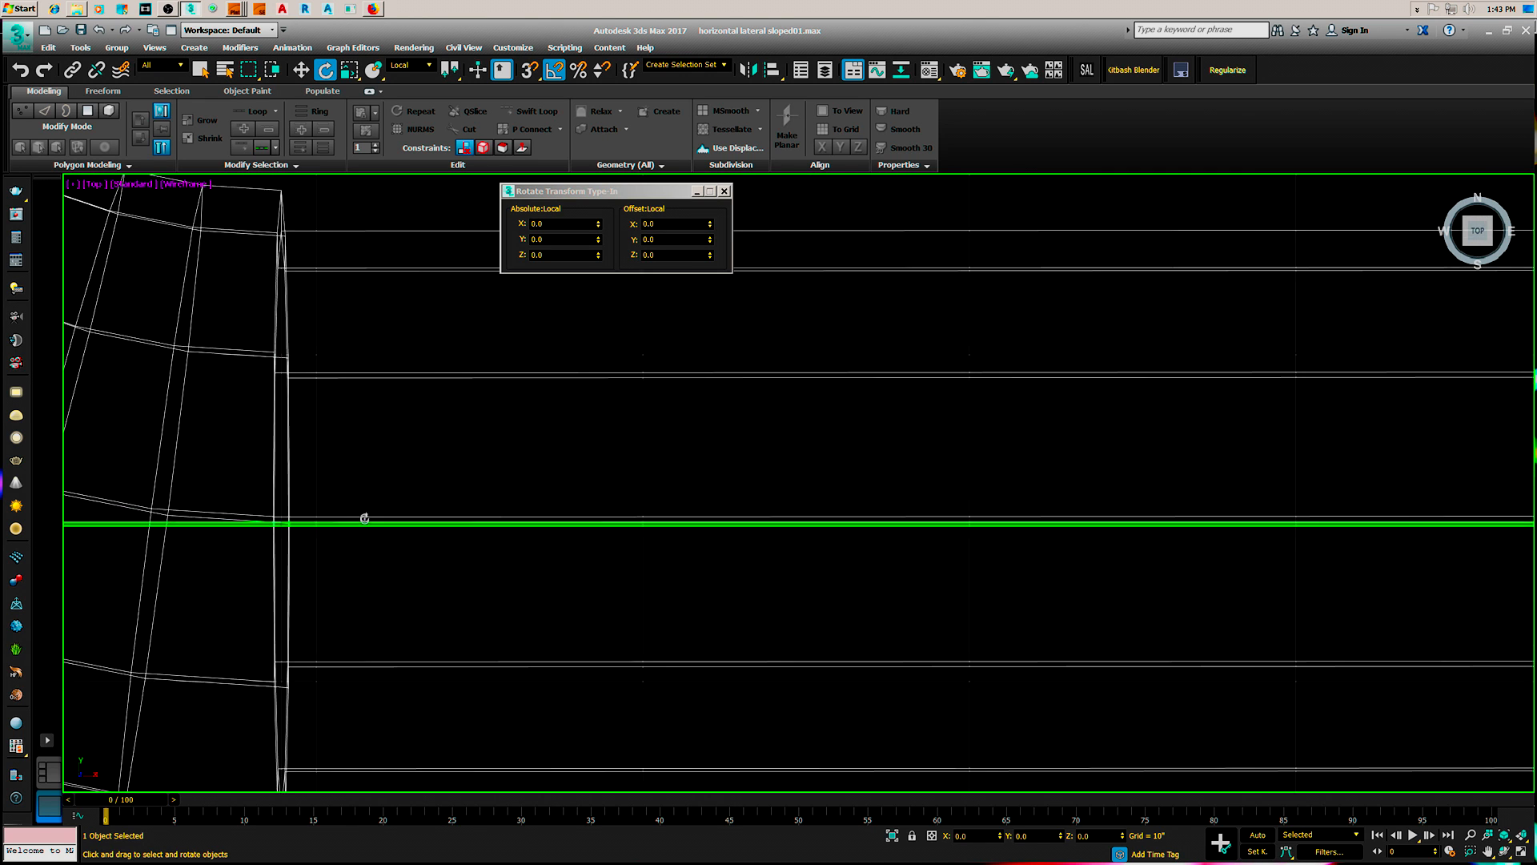
pyautogui.scroll(-10, 734, 542)
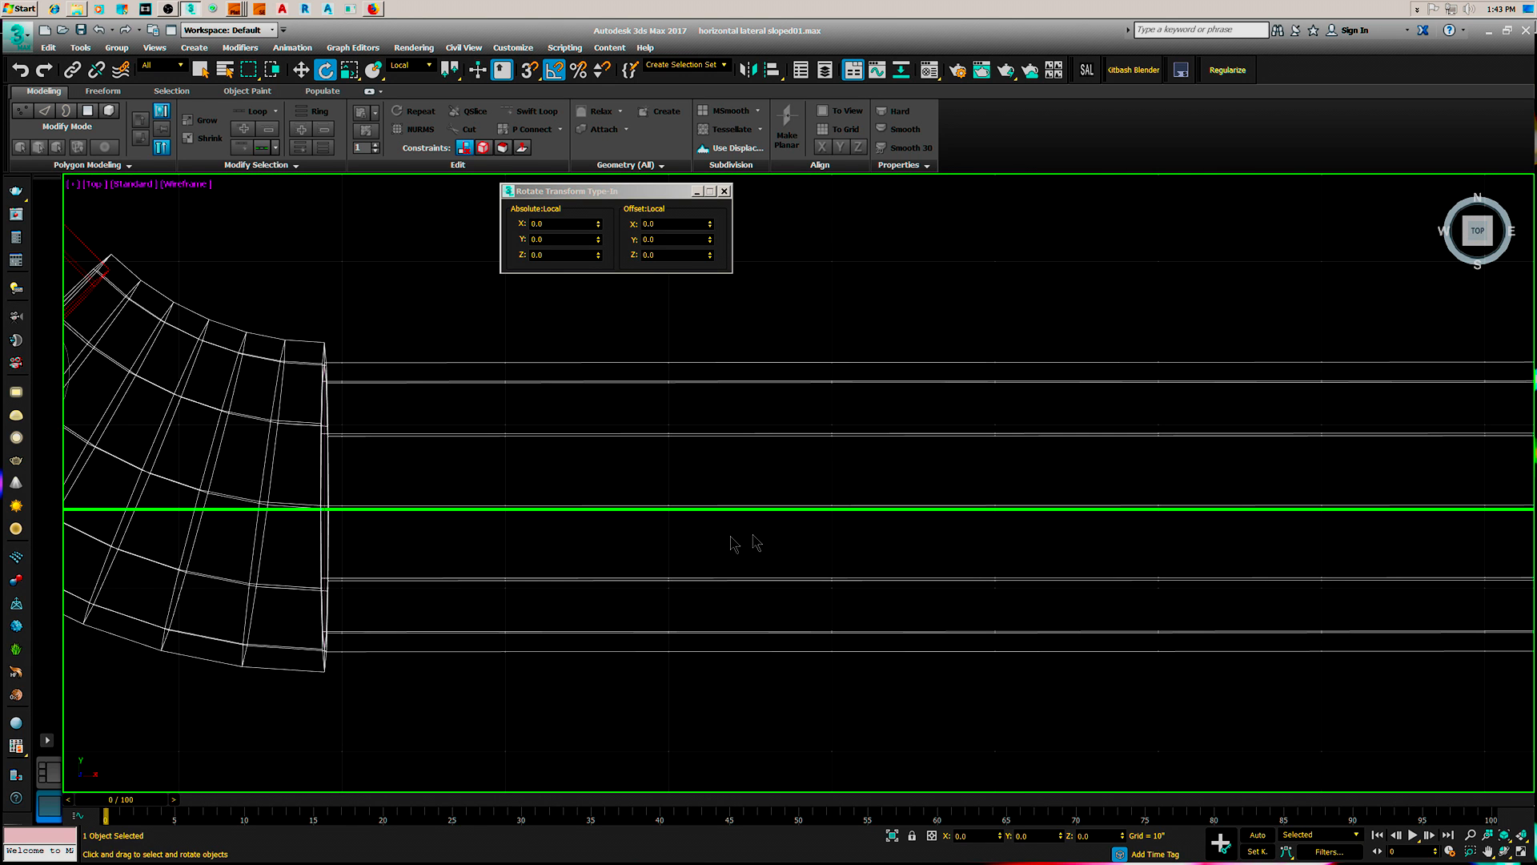
pyautogui.scroll(-4, 883, 573)
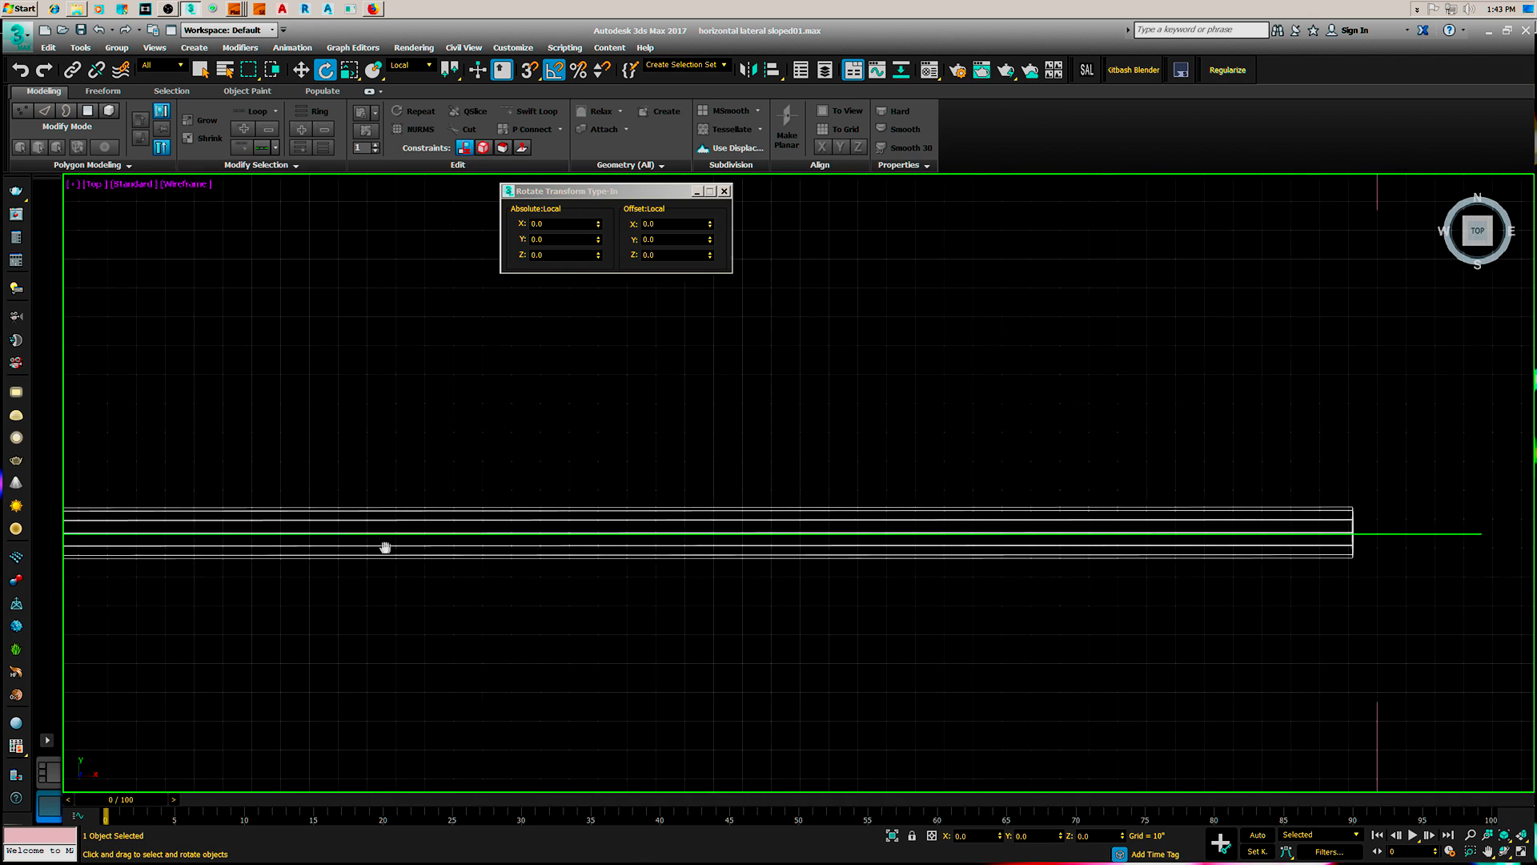
pyautogui.scroll(8, 1047, 542)
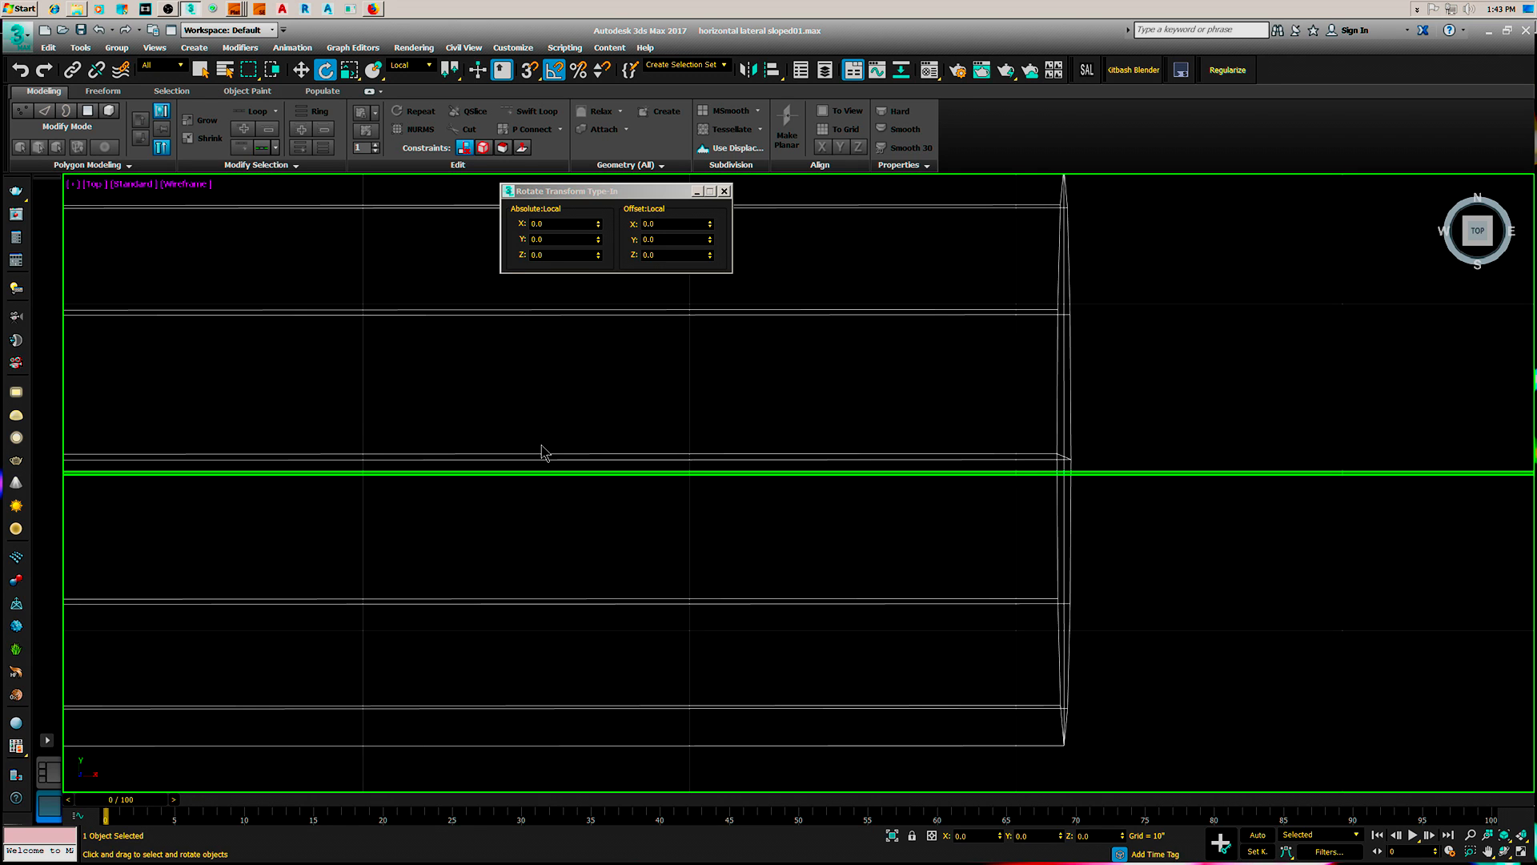
pyautogui.scroll(-5, 700, 464)
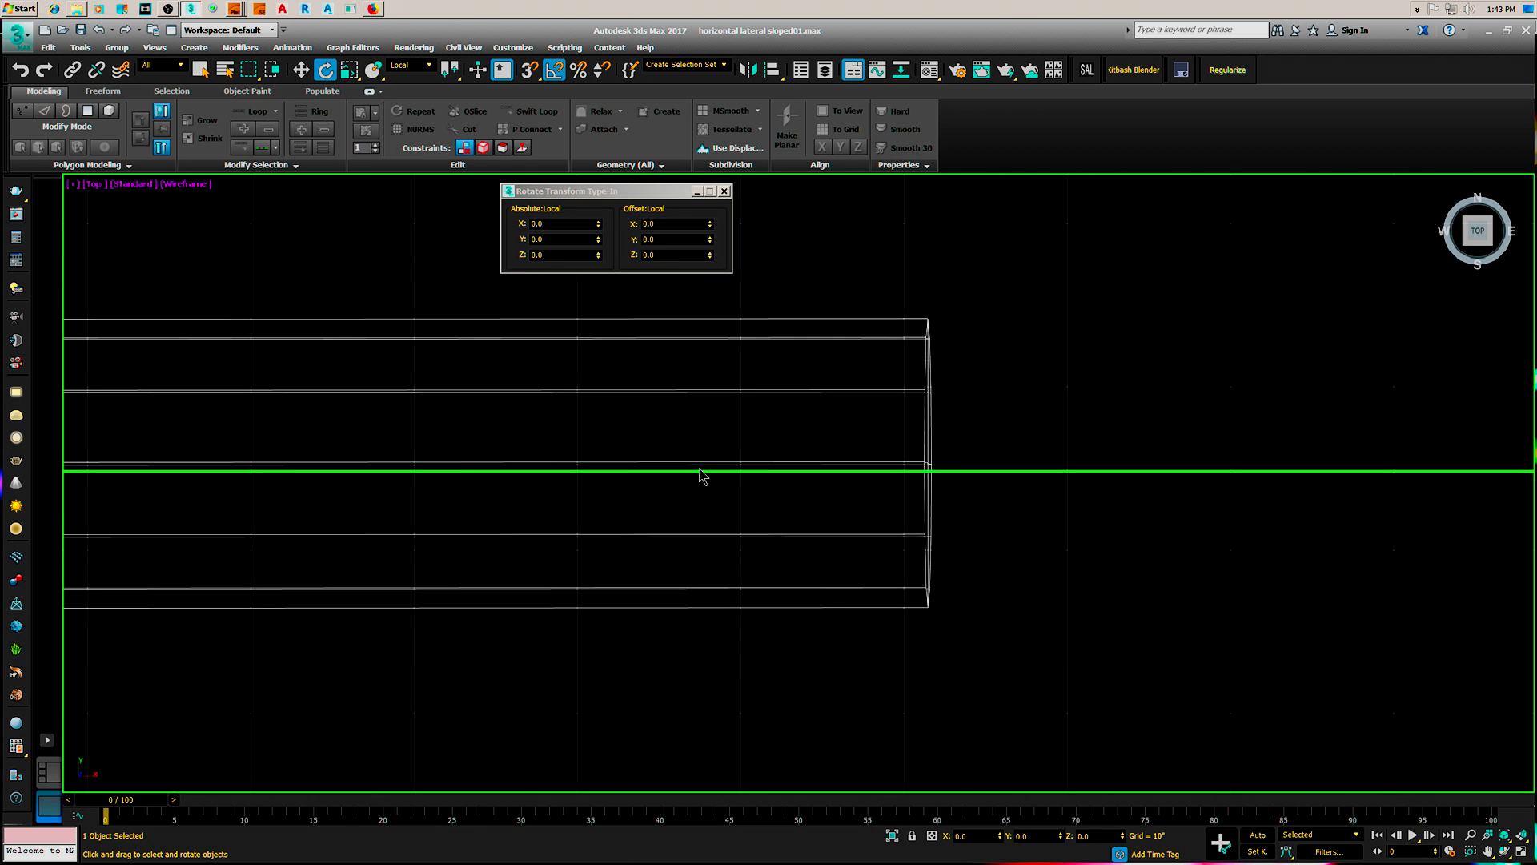
pyautogui.scroll(2, 701, 464)
pyautogui.moveTo(755, 481); pyautogui.dragTo(943, 470, button='middle')
pyautogui.scroll(-3, 943, 470)
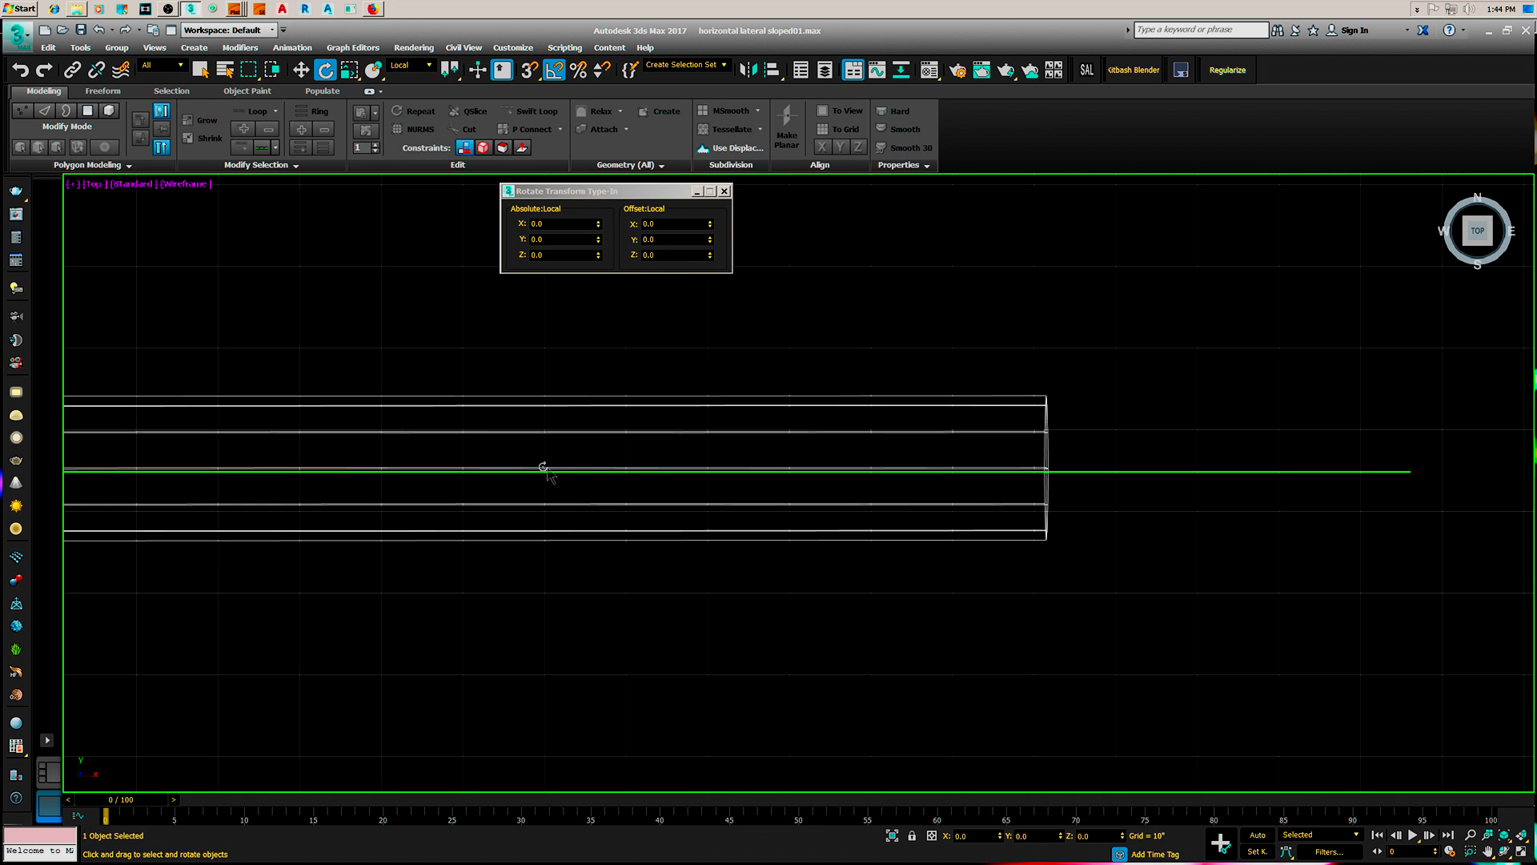
pyautogui.scroll(-1, 542, 464)
pyautogui.moveTo(542, 463); pyautogui.dragTo(608, 507, button='middle')
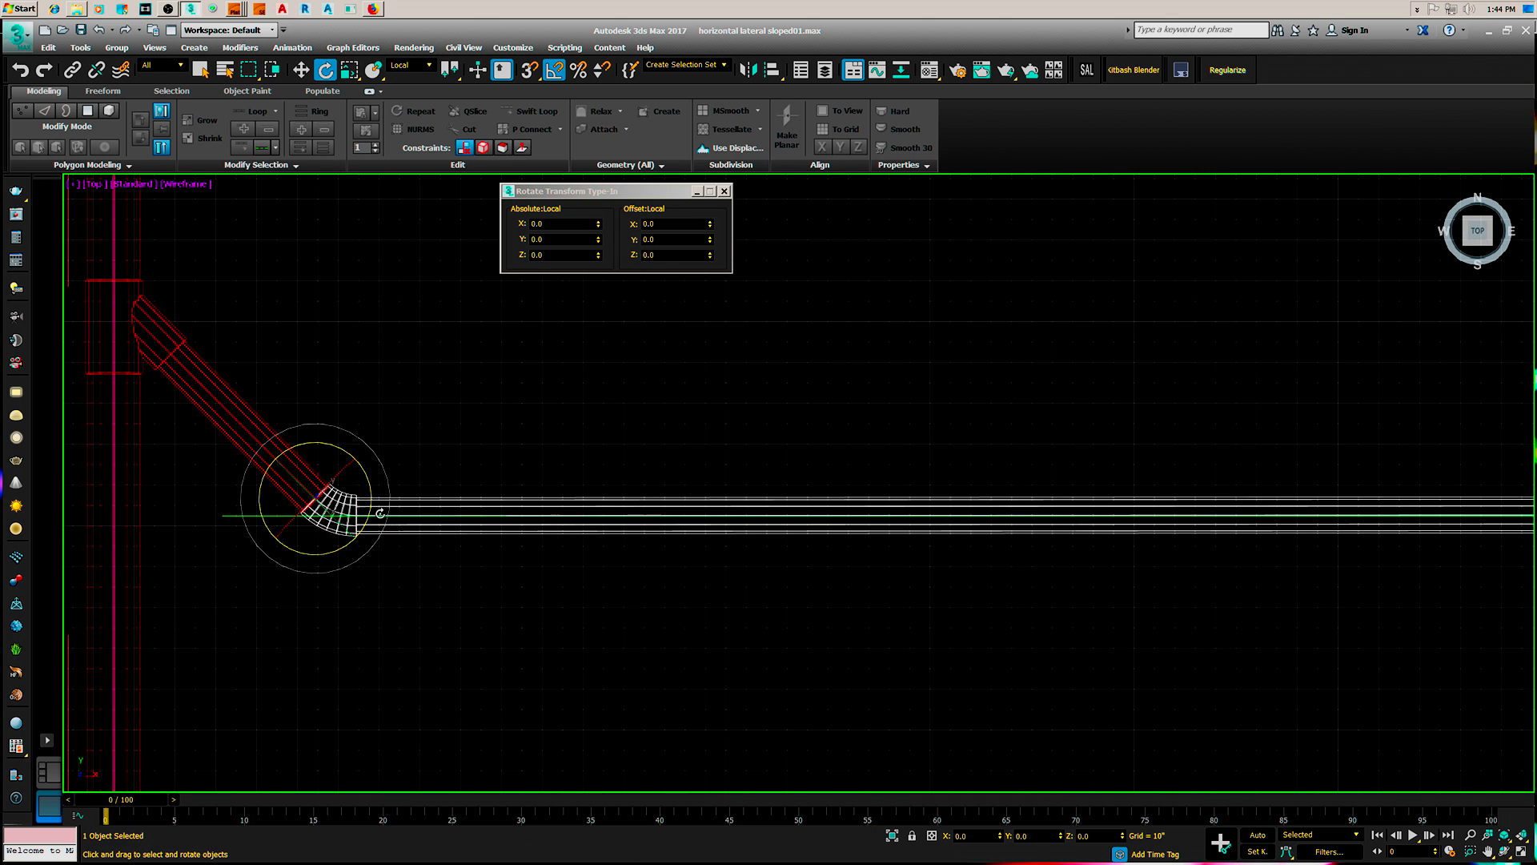
pyautogui.moveTo(379, 512); pyautogui.dragTo(380, 513, button='middle')
pyautogui.scroll(-3, 574, 483)
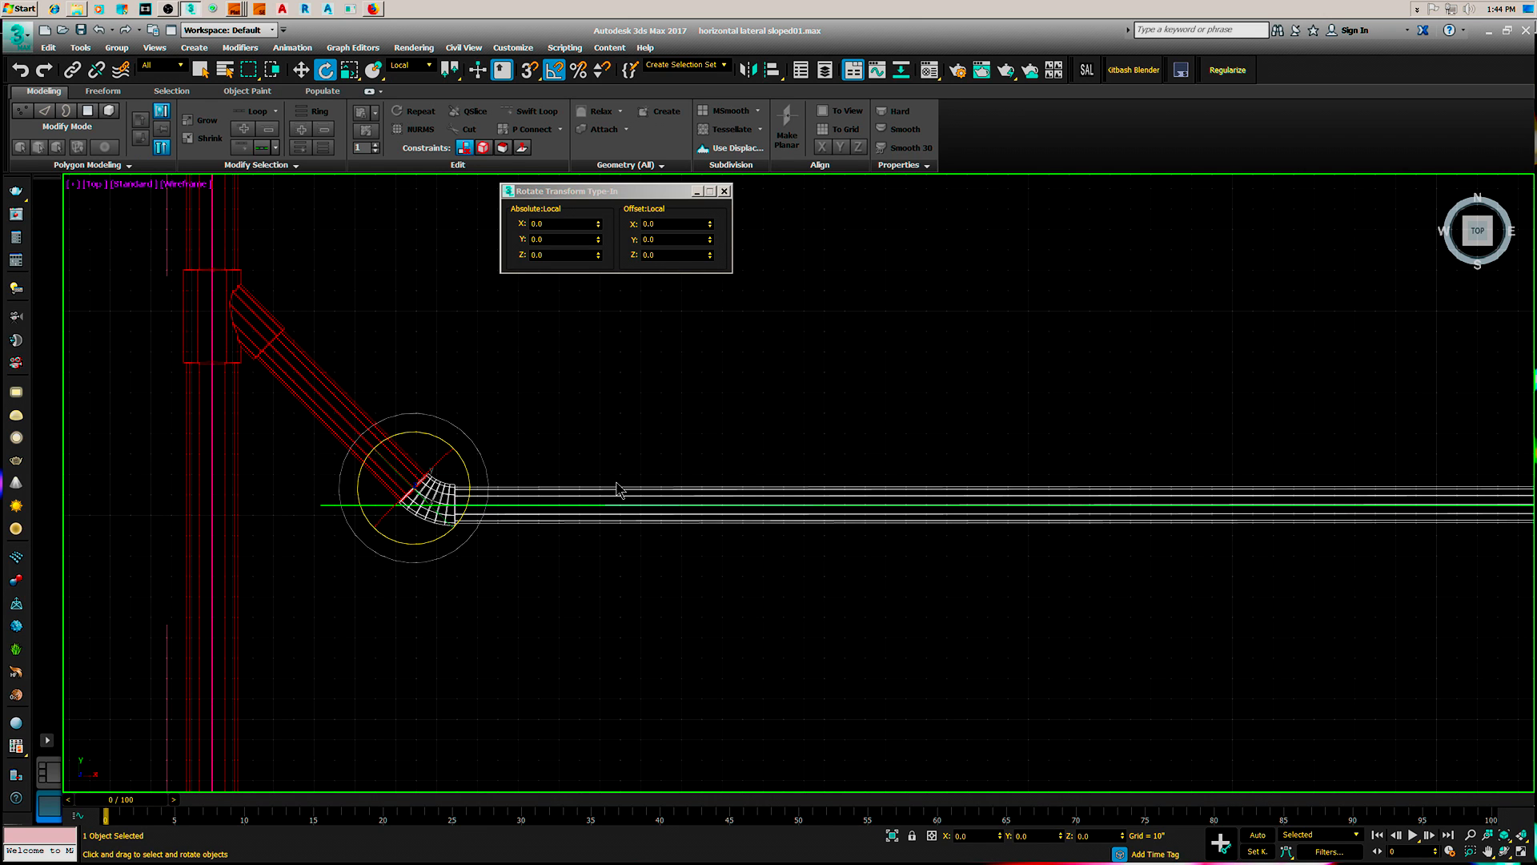
pyautogui.hotkey('alt', 'w')
# Recentre the Top view on the elbow, zoom into the Right viewport and switch to Move
pyautogui.moveTo(532, 446); pyautogui.dragTo(705, 479, button='middle')
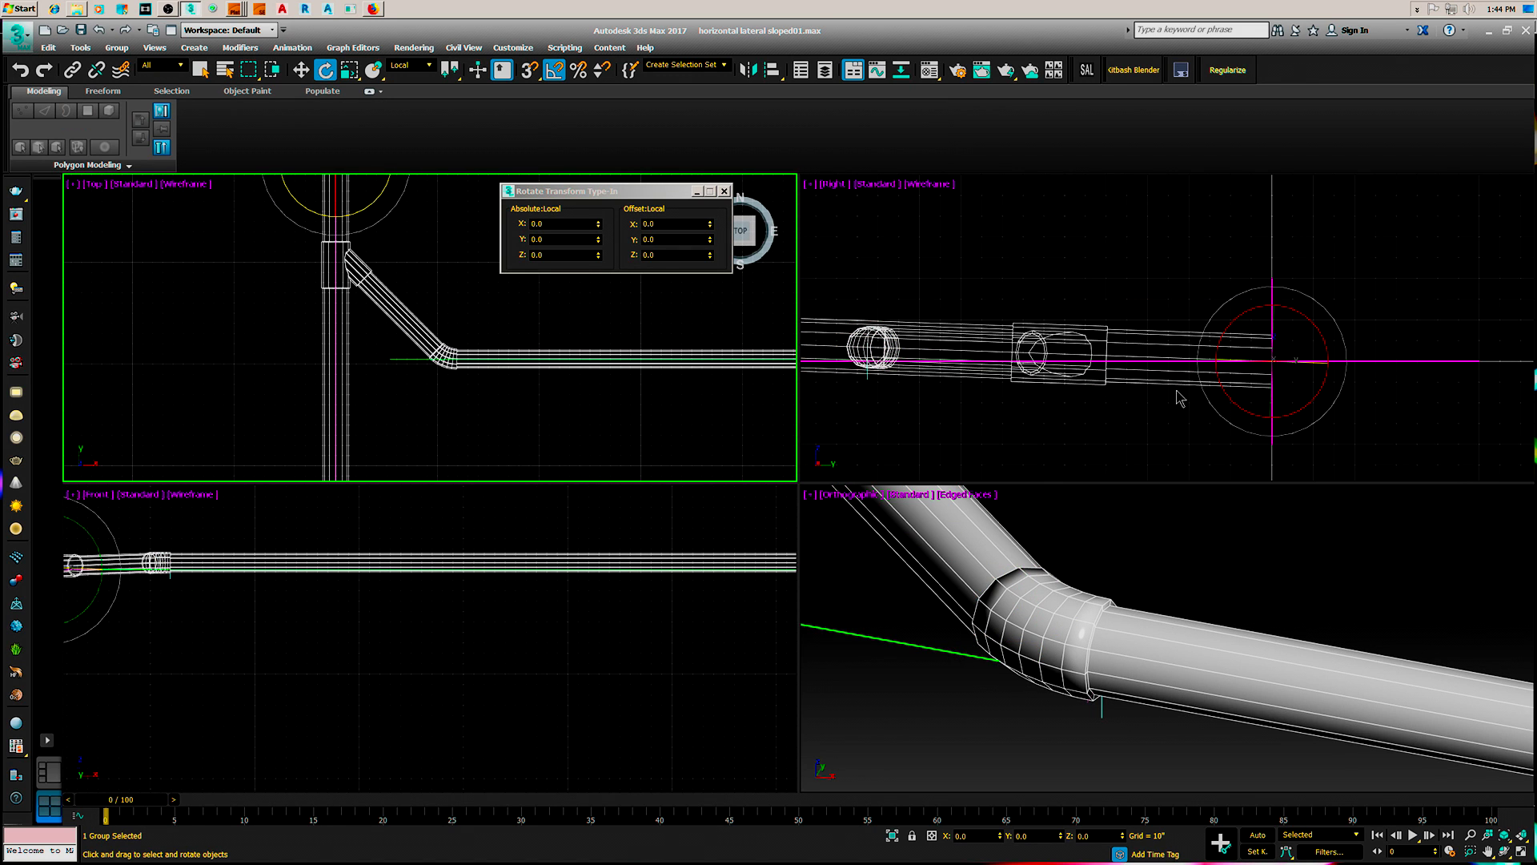
pyautogui.moveTo(1166, 385); pyautogui.dragTo(1127, 385, button='middle')
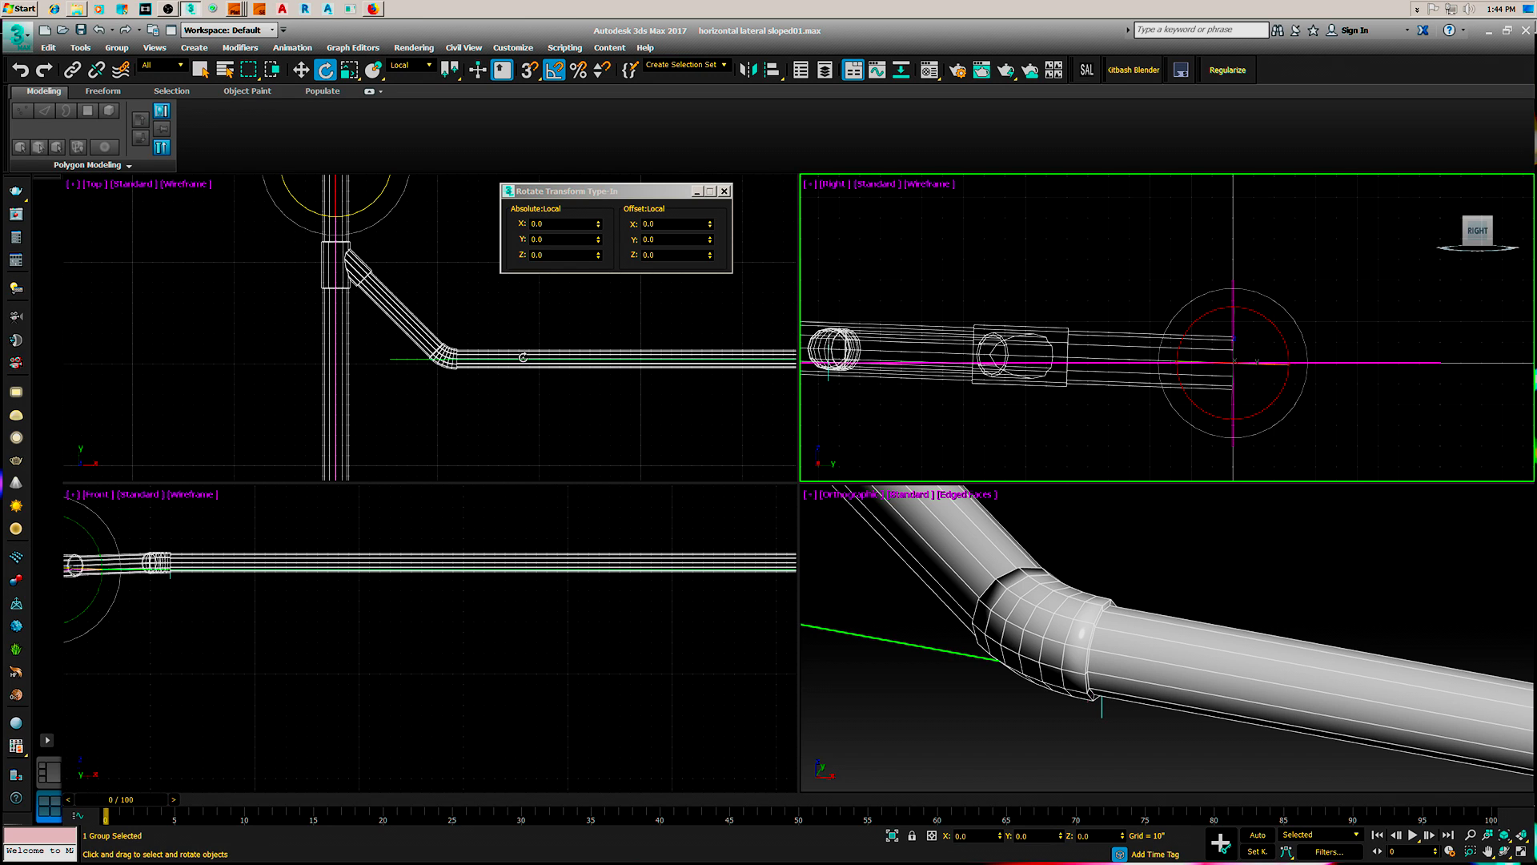
pyautogui.scroll(5, 1249, 377)
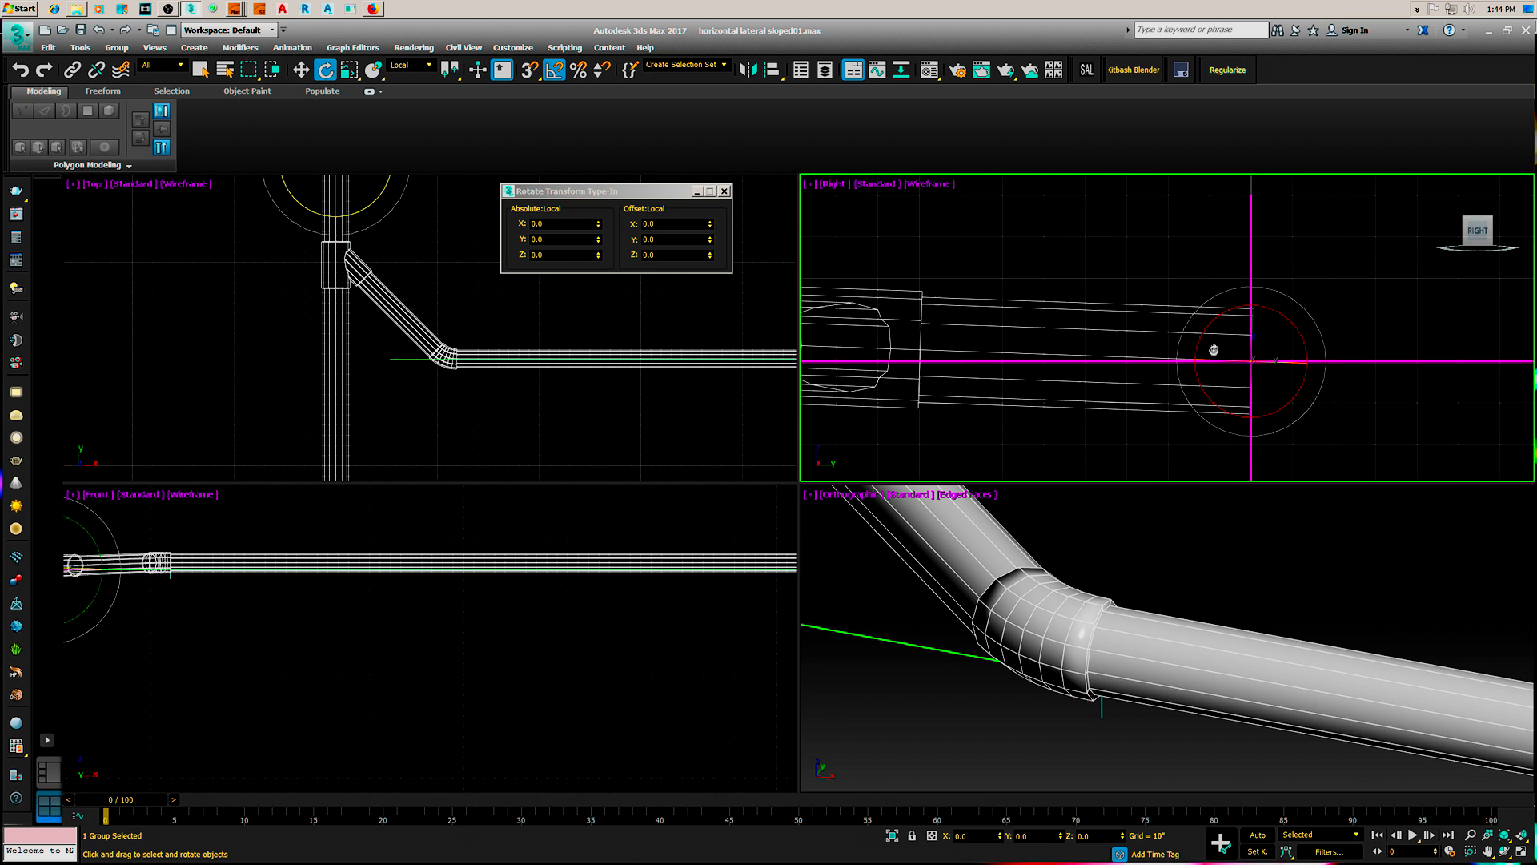
pyautogui.scroll(2, 1250, 377)
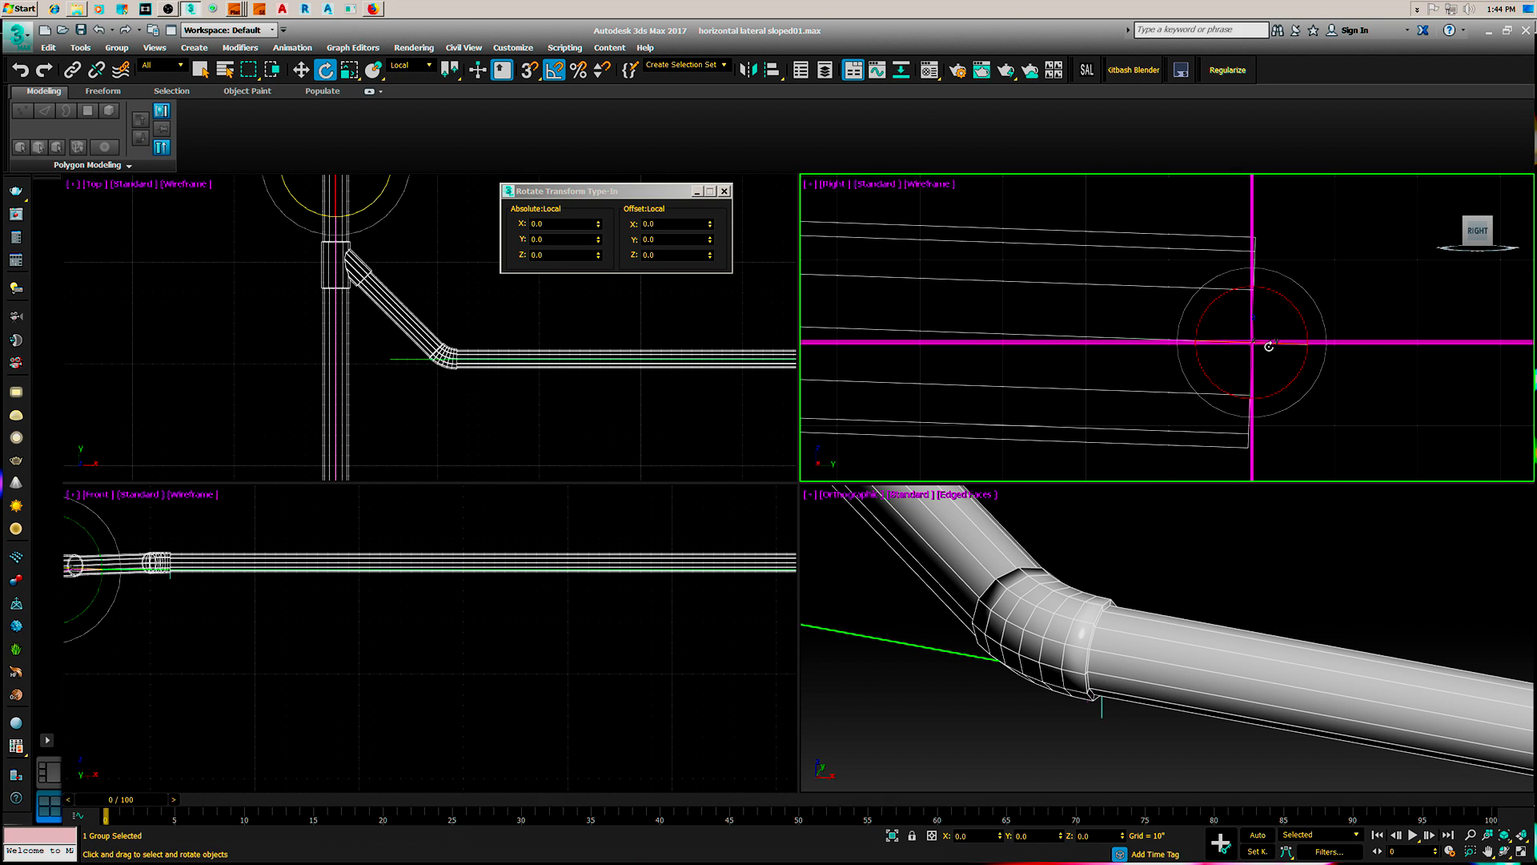
pyautogui.press('w')
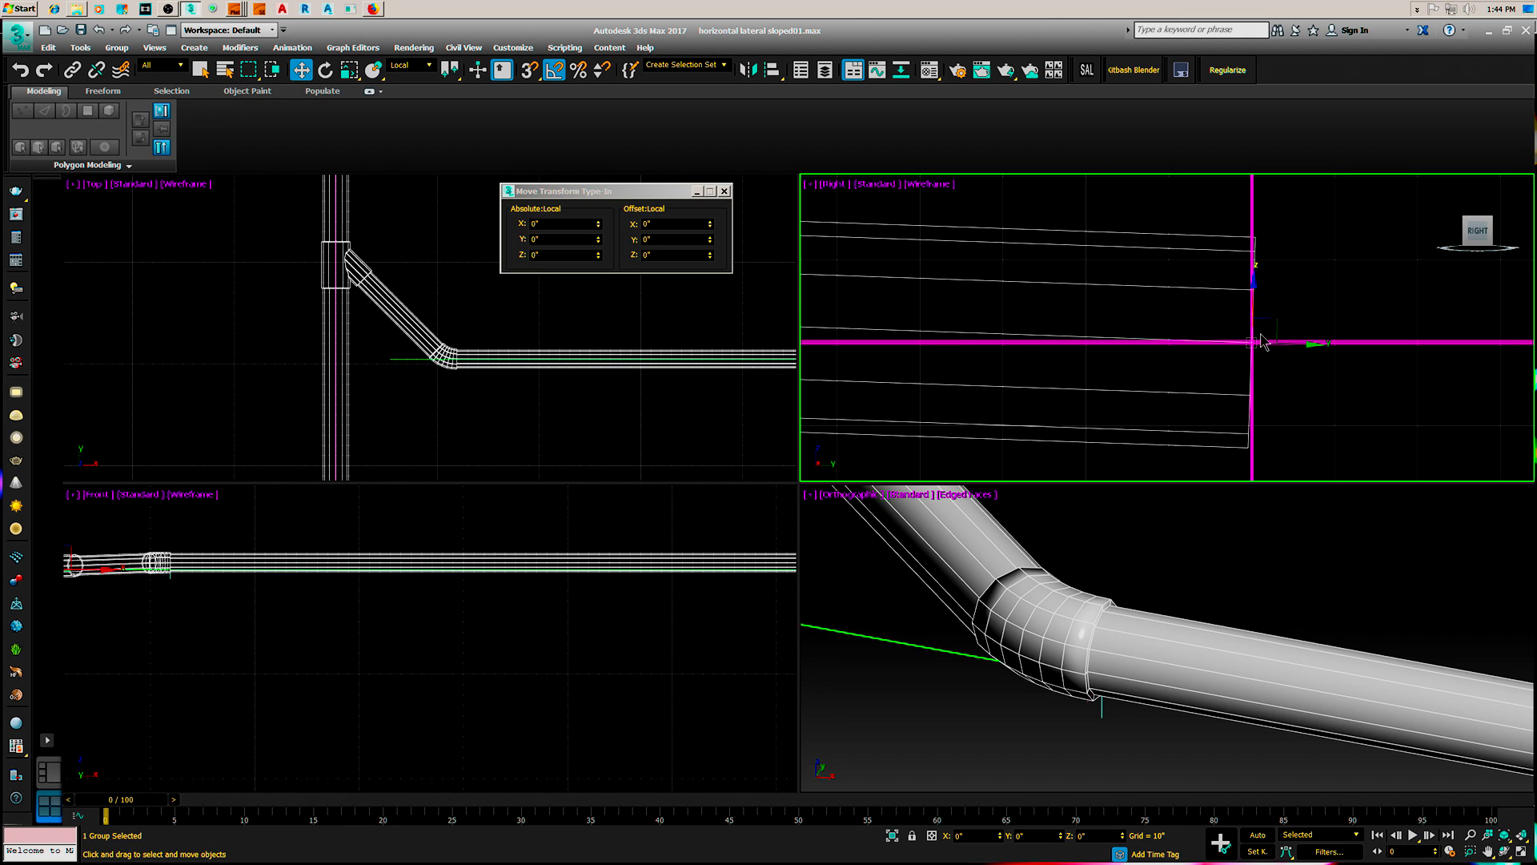
# Rotate the pipe group -2 degrees about its local Y axis, then check the slope in the front view
pyautogui.press('e')
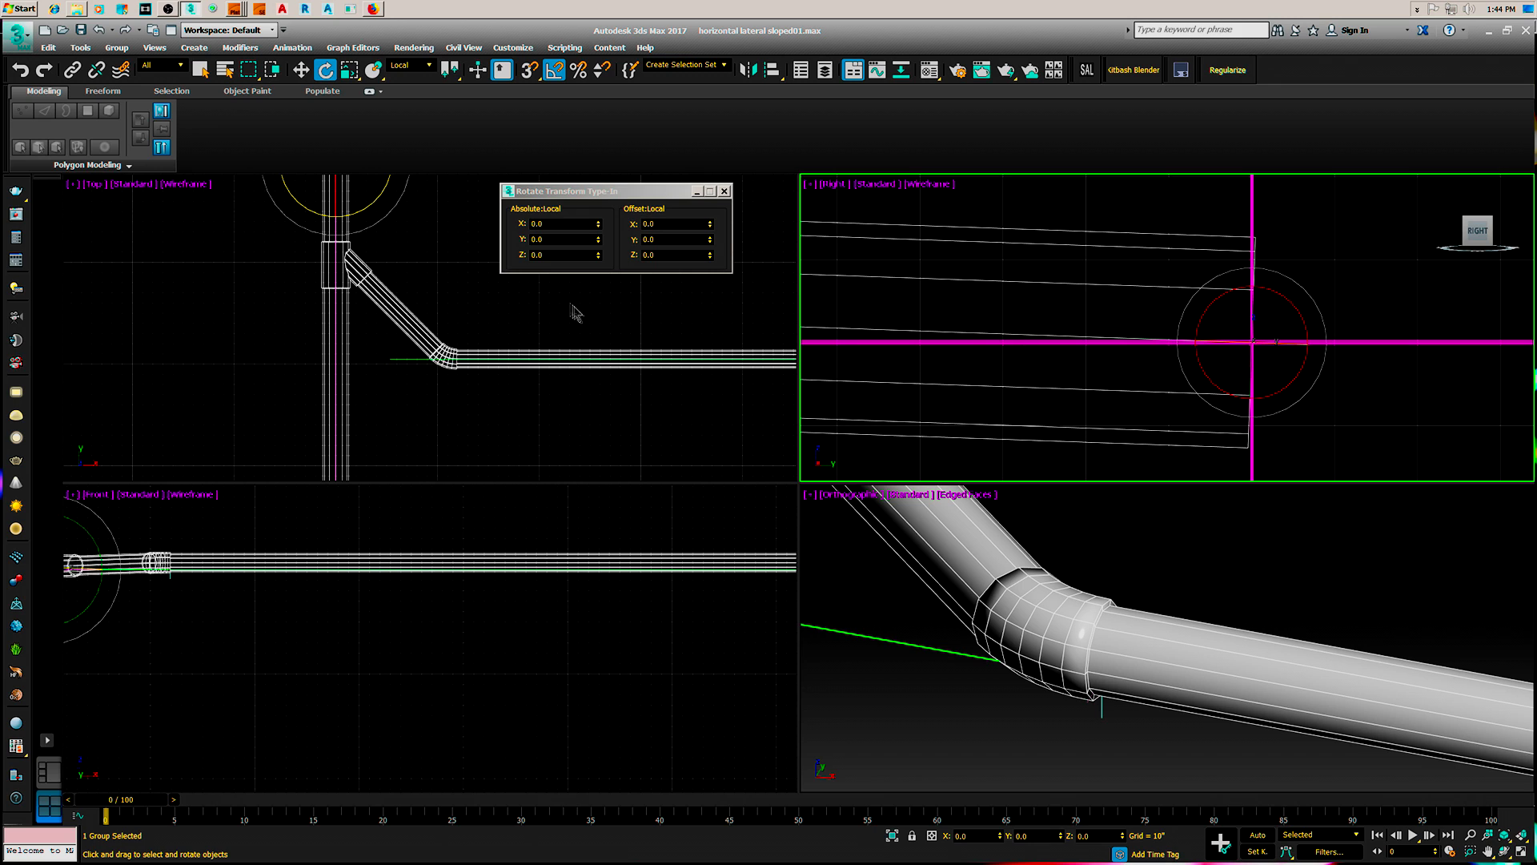
pyautogui.scroll(-5, 567, 305)
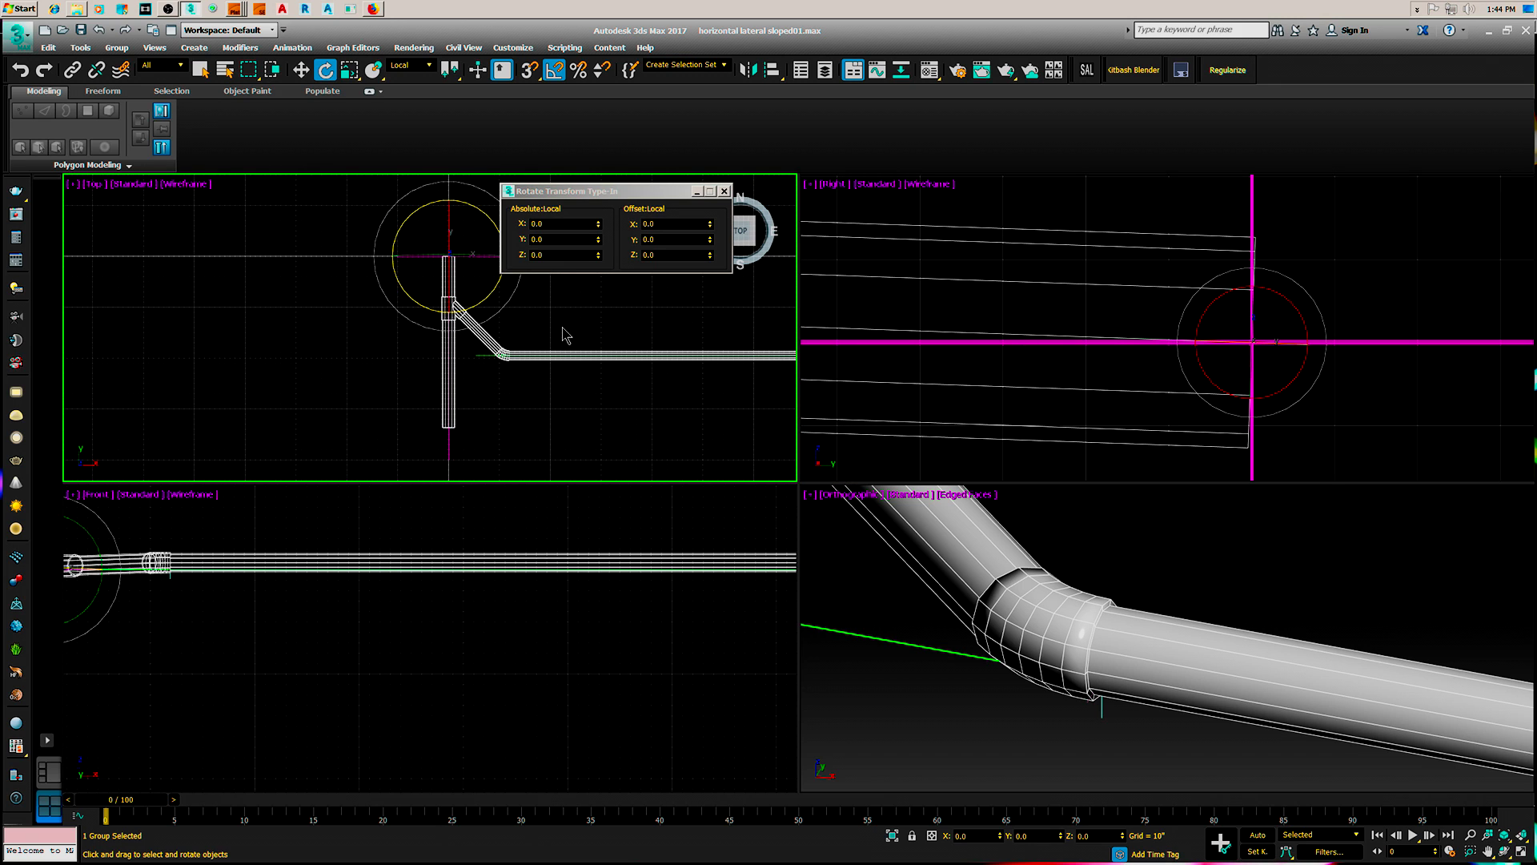
pyautogui.click(658, 239)
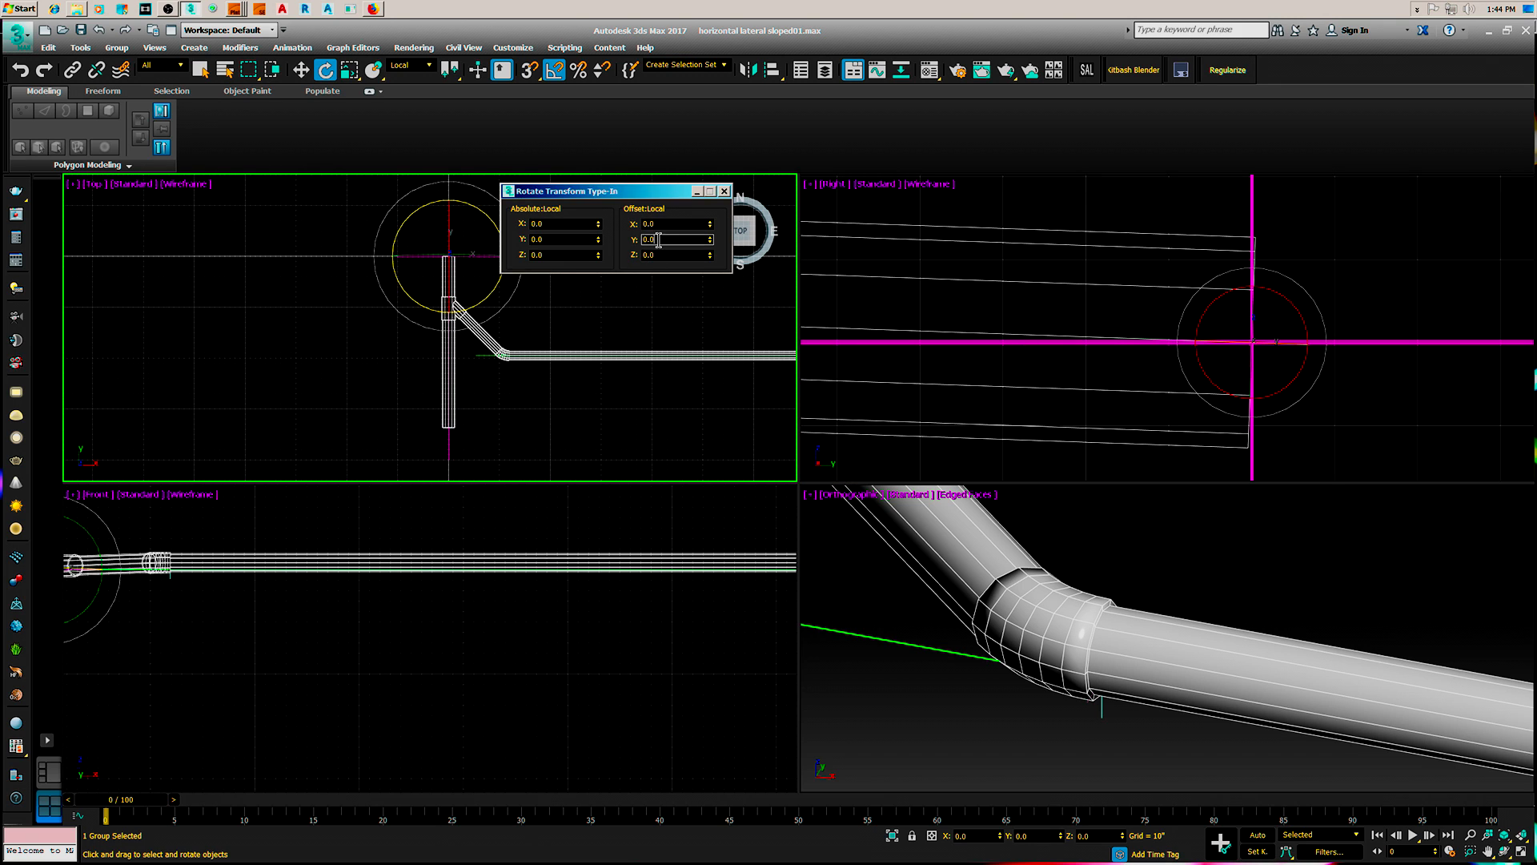
pyautogui.write('-2')
pyautogui.press('Return')
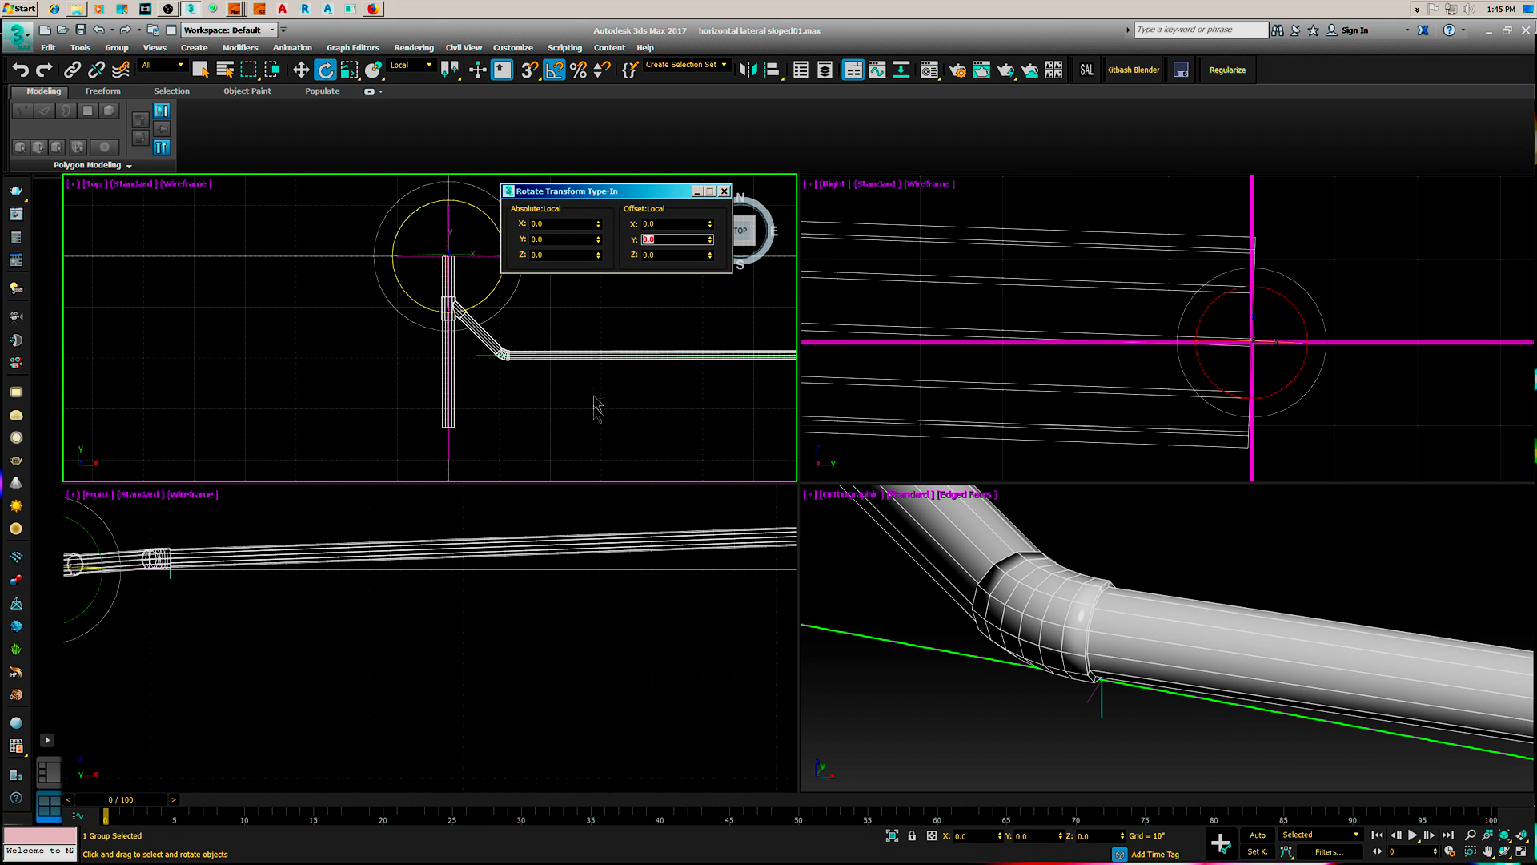
pyautogui.scroll(-4, 621, 538)
pyautogui.moveTo(593, 600); pyautogui.dragTo(515, 598, button='middle')
pyautogui.moveTo(543, 381); pyautogui.dragTo(498, 396, button='middle')
pyautogui.scroll(5, 498, 399)
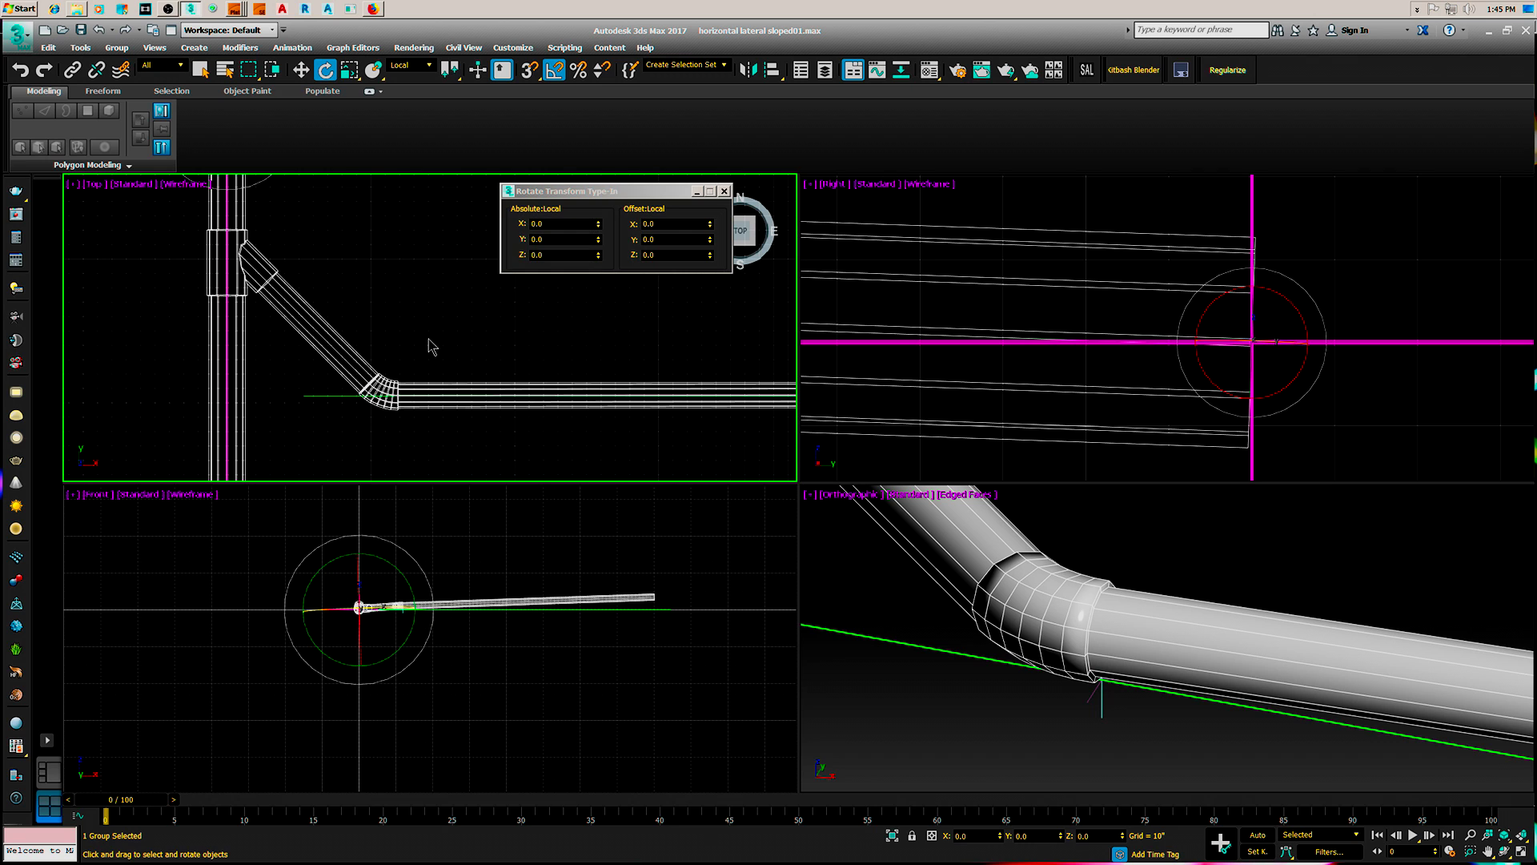
# Reselect the pipe group and maximize the Top viewport
pyautogui.click(431, 347)
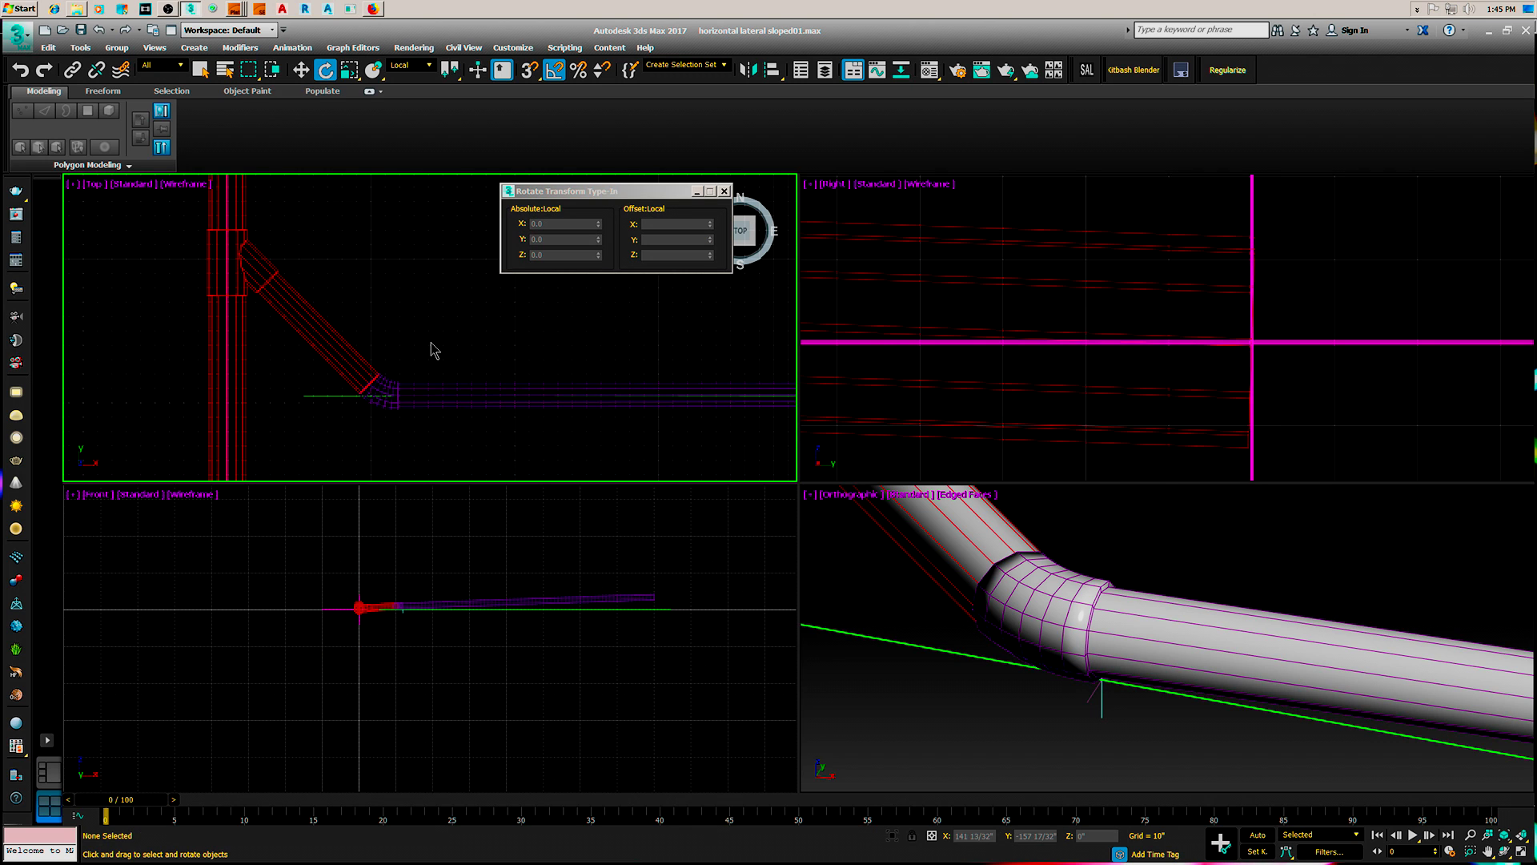
pyautogui.click(445, 388)
pyautogui.hotkey('alt', 'w')
# Zoom and pan along the main pipe to its end, then back to the elbow and vertical pipe
pyautogui.scroll(6, 517, 382)
pyautogui.scroll(2, 532, 583)
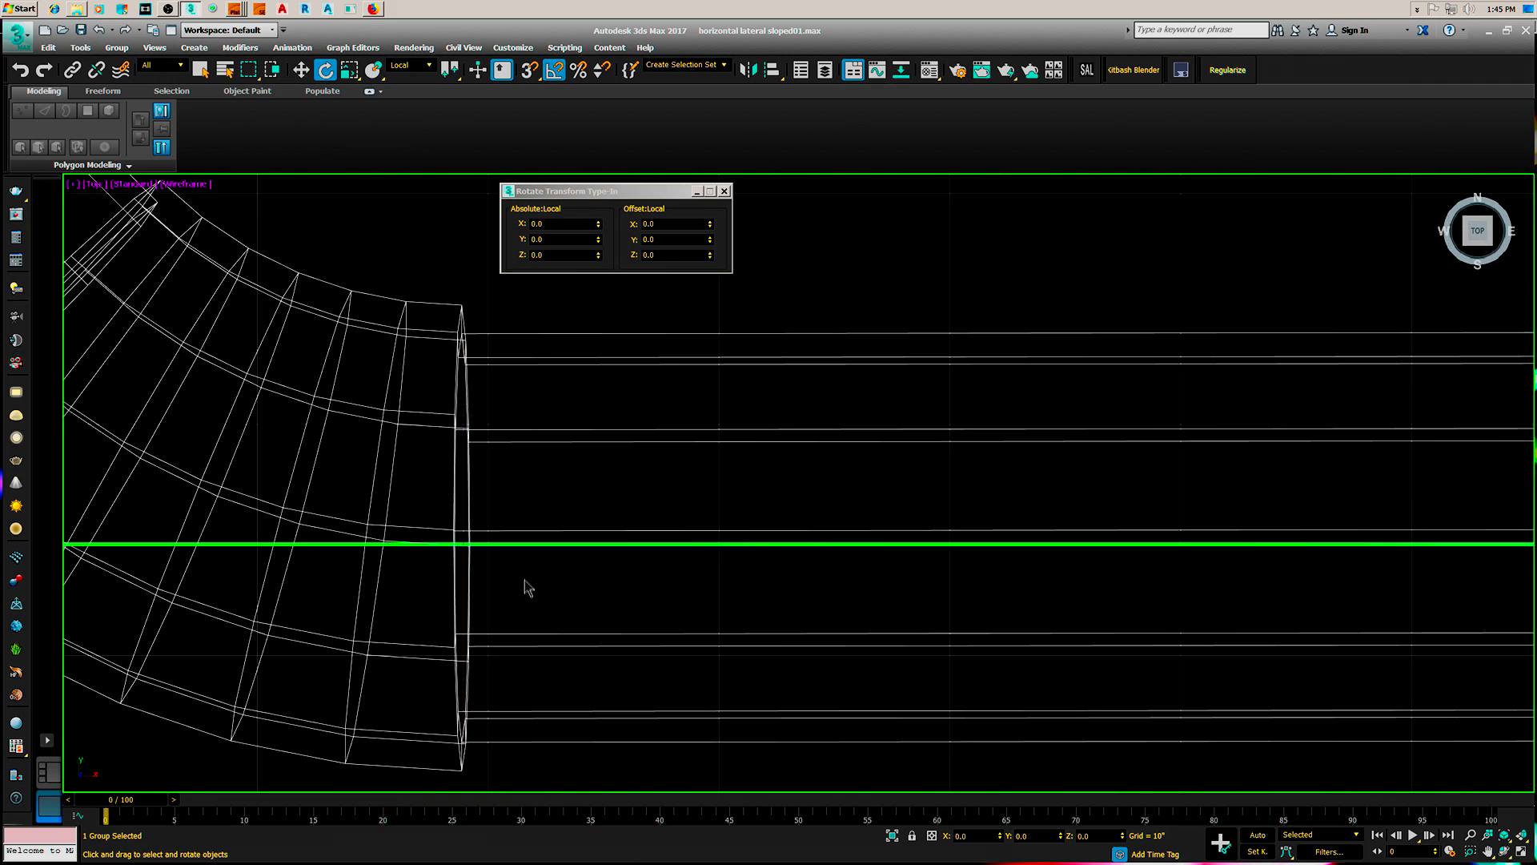
pyautogui.scroll(2, 506, 564)
pyautogui.scroll(-3, 971, 559)
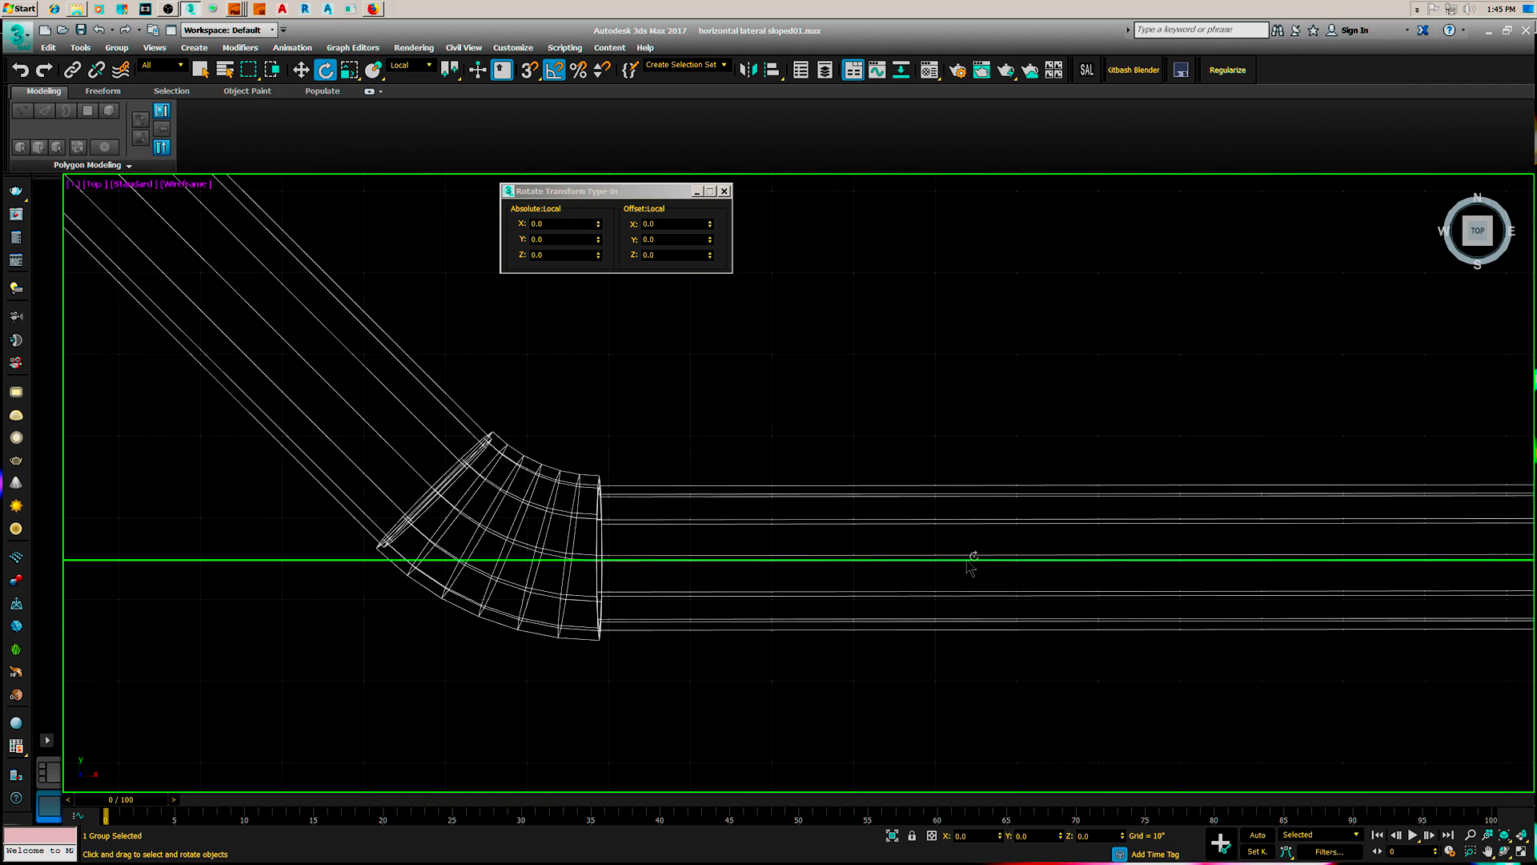
pyautogui.moveTo(971, 560); pyautogui.dragTo(401, 484, button='middle')
pyautogui.scroll(-2, 971, 491)
pyautogui.moveTo(971, 490); pyautogui.dragTo(341, 478, button='middle')
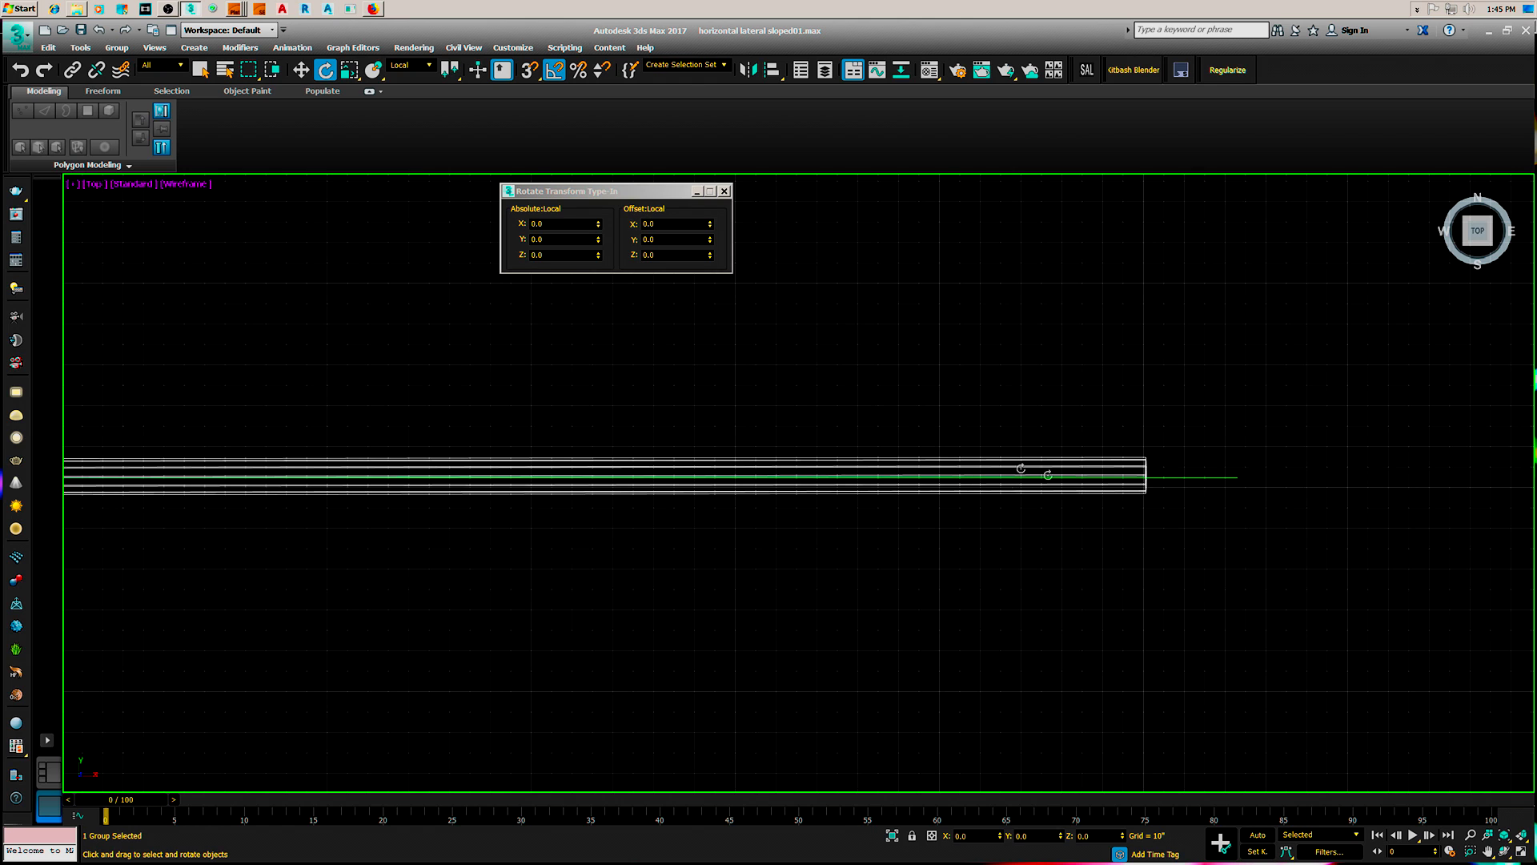
pyautogui.scroll(-2, 1132, 480)
pyautogui.scroll(5, 1153, 480)
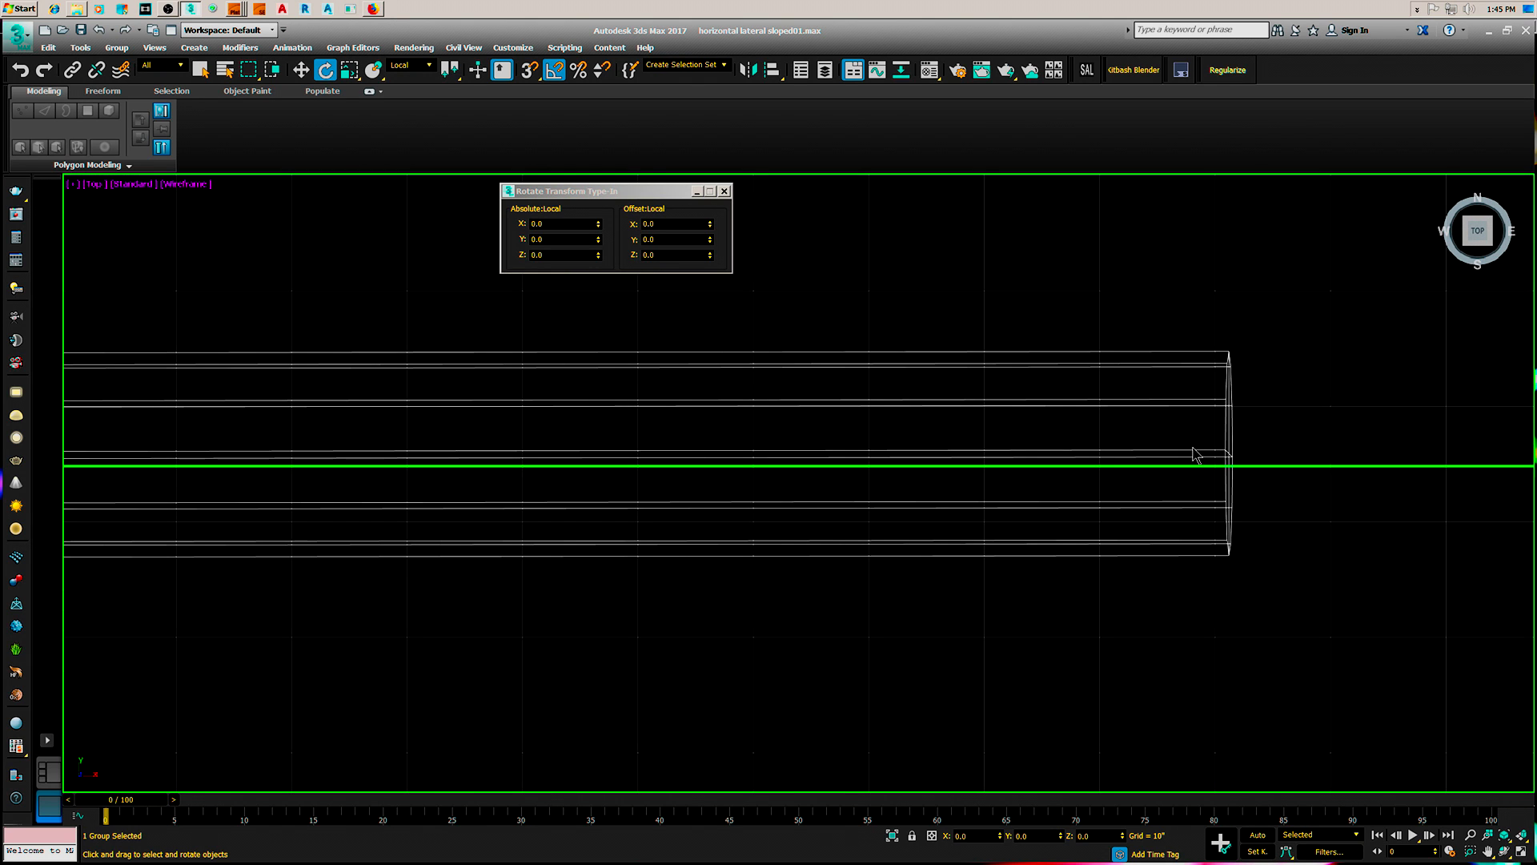
pyautogui.scroll(-6, 944, 460)
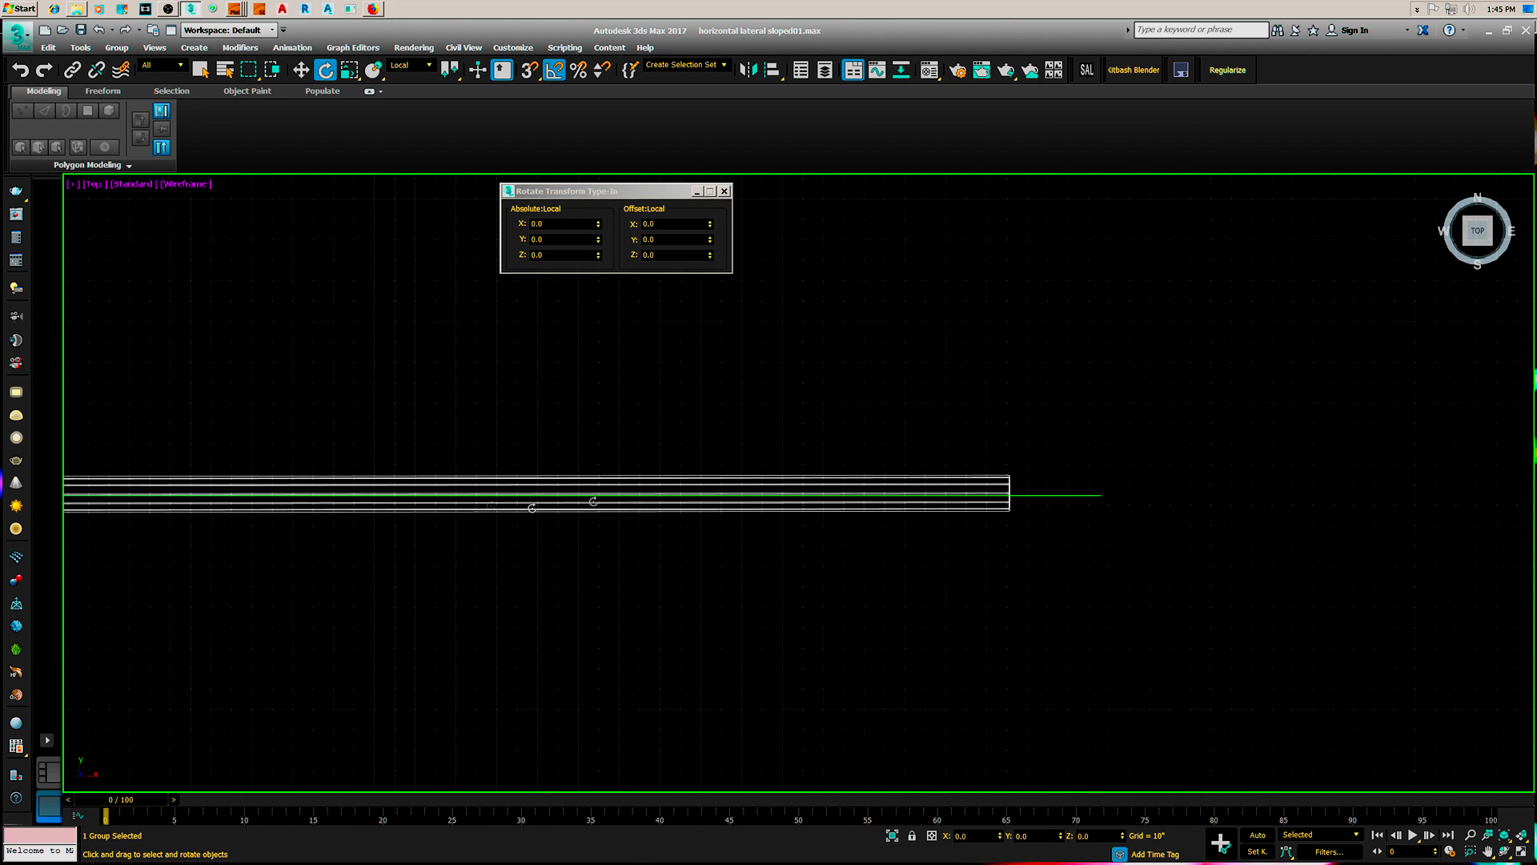
pyautogui.moveTo(590, 505); pyautogui.dragTo(888, 511, button='middle')
pyautogui.scroll(-2, 632, 505)
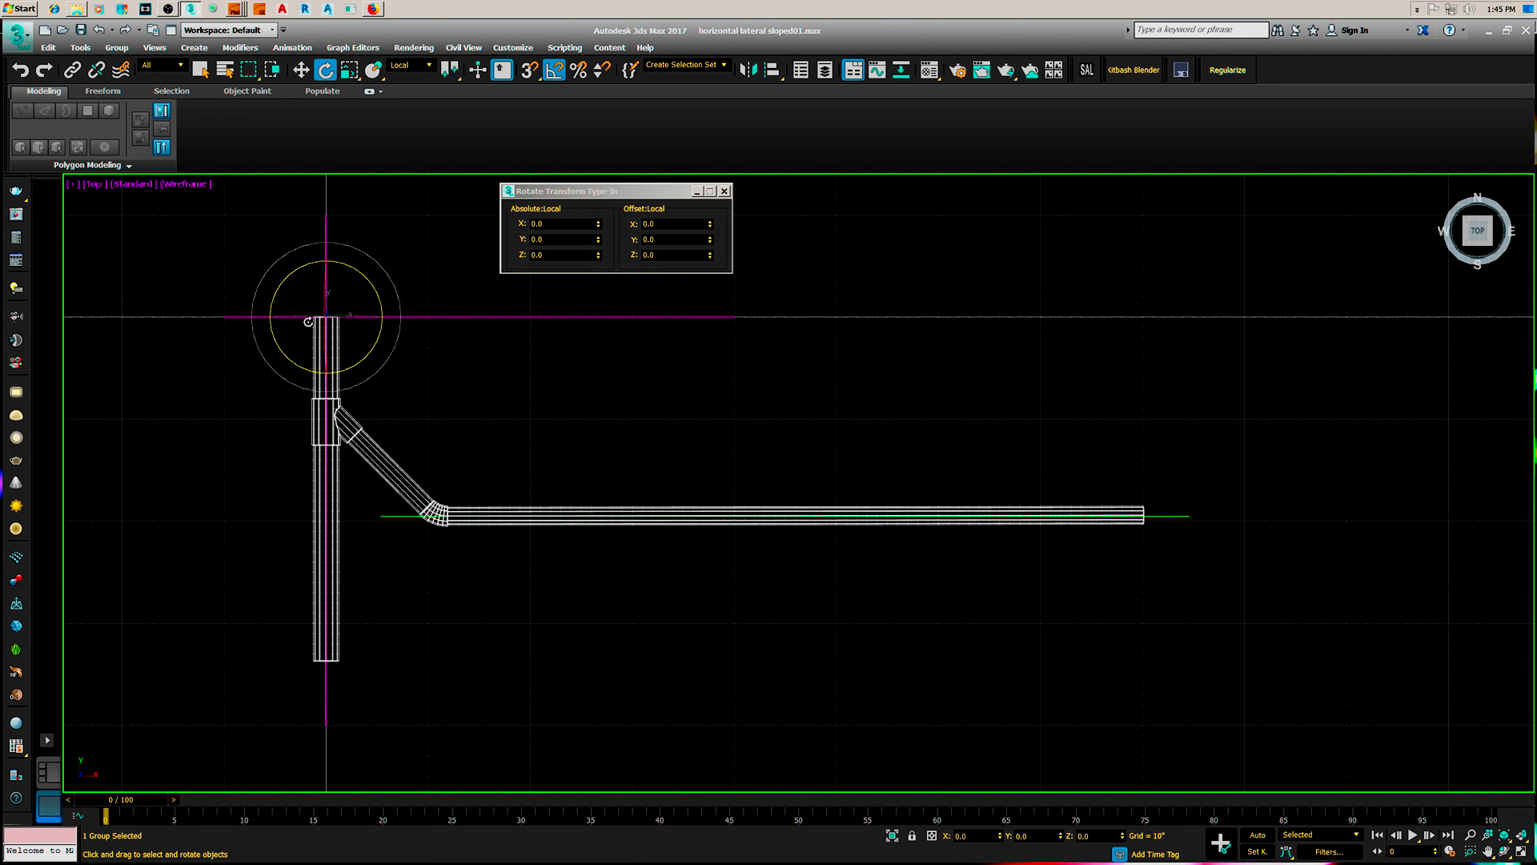
# Open the pipe group and select the elbow on its own
pyautogui.press('q')
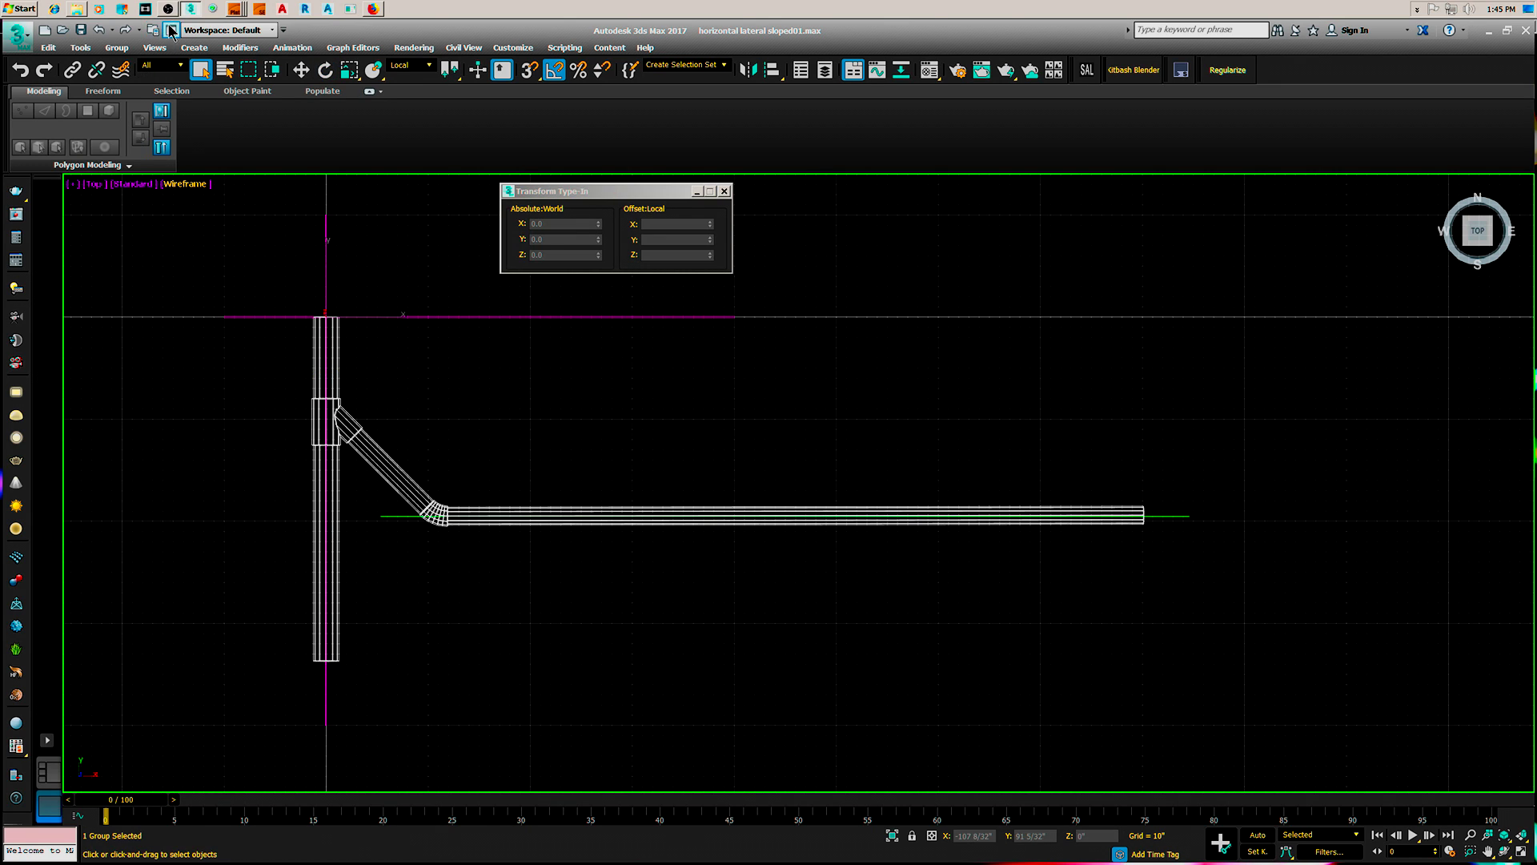
pyautogui.click(124, 50)
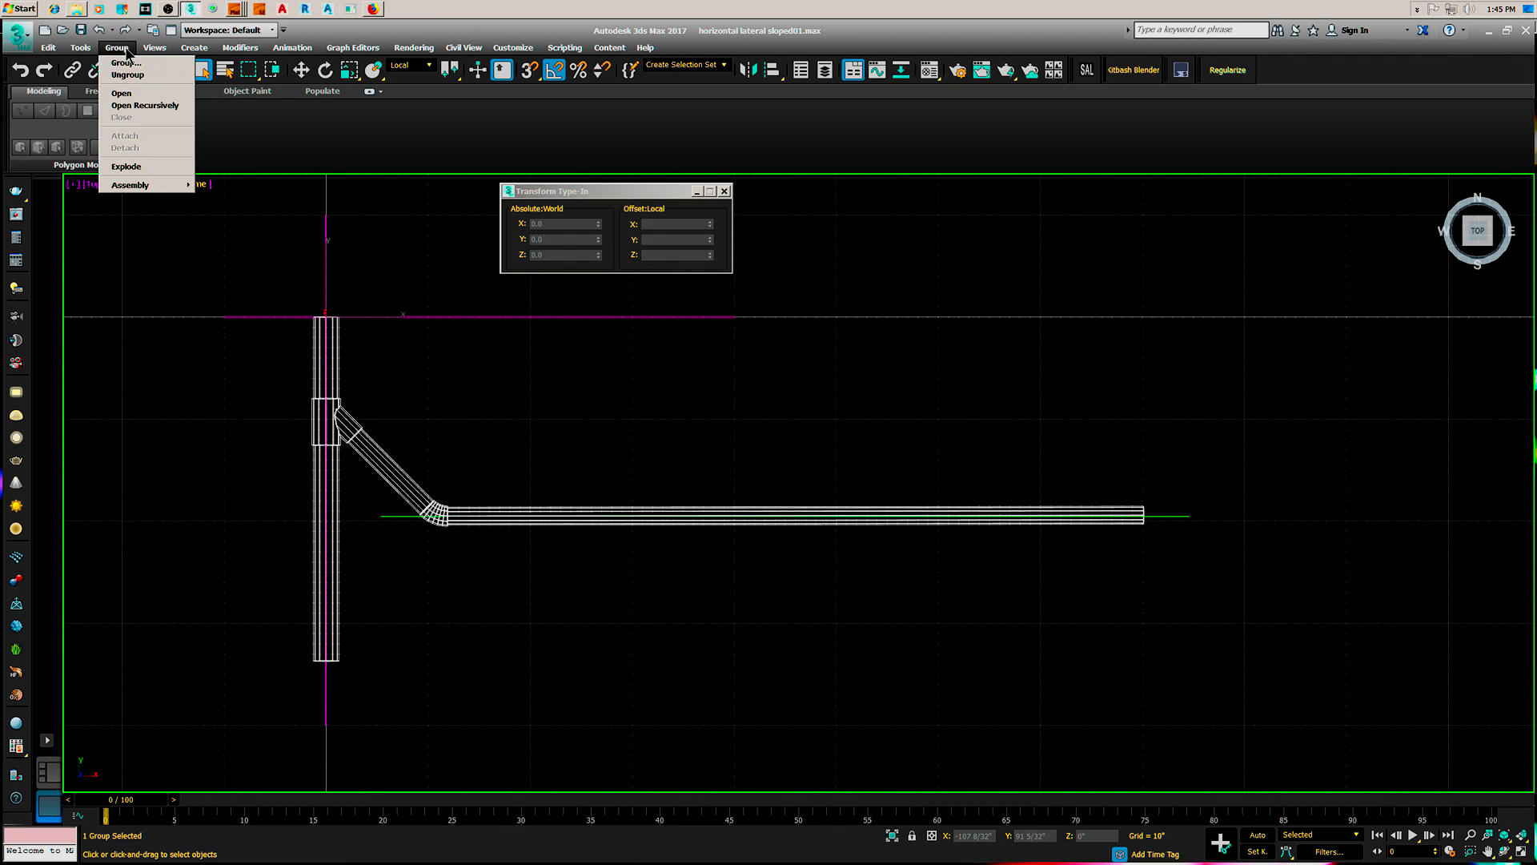
pyautogui.click(142, 105)
pyautogui.scroll(4, 442, 528)
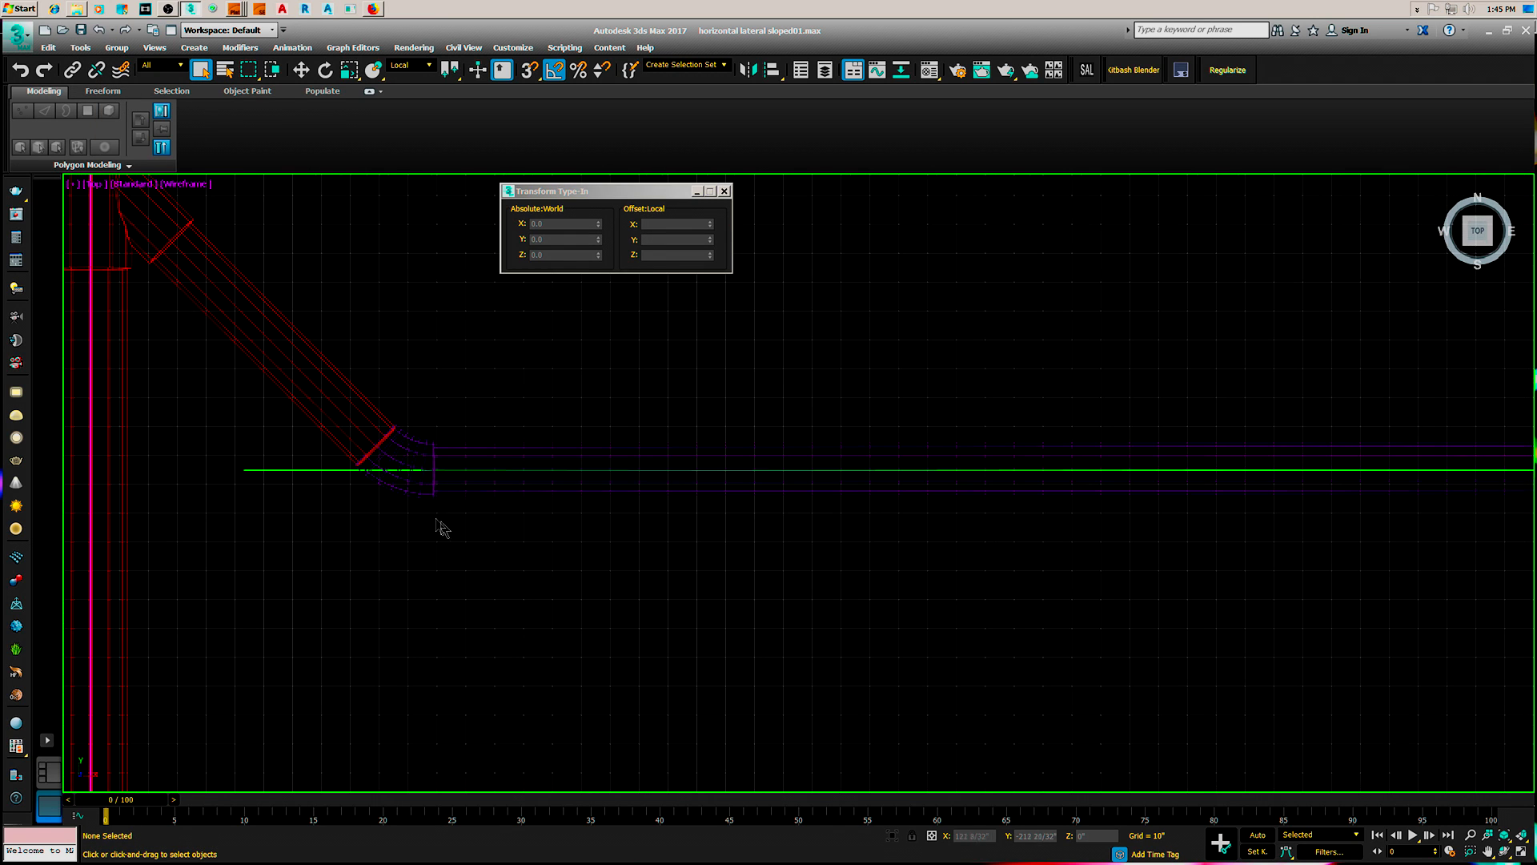
pyautogui.click(405, 442)
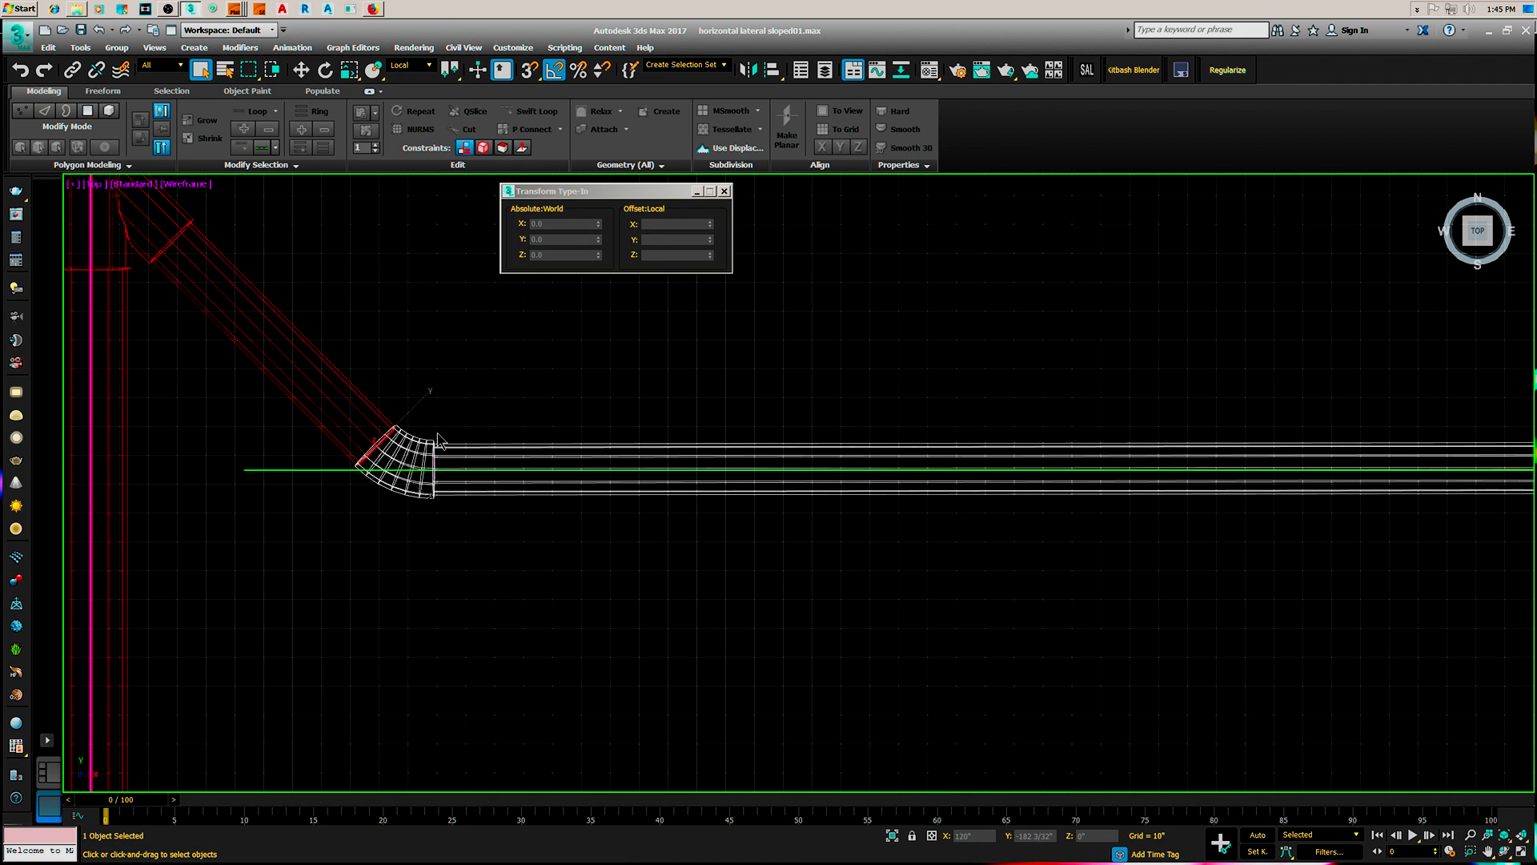
# Rotate the elbow -2.2 degrees about its local X axis and restore the four viewports
pyautogui.press('e')
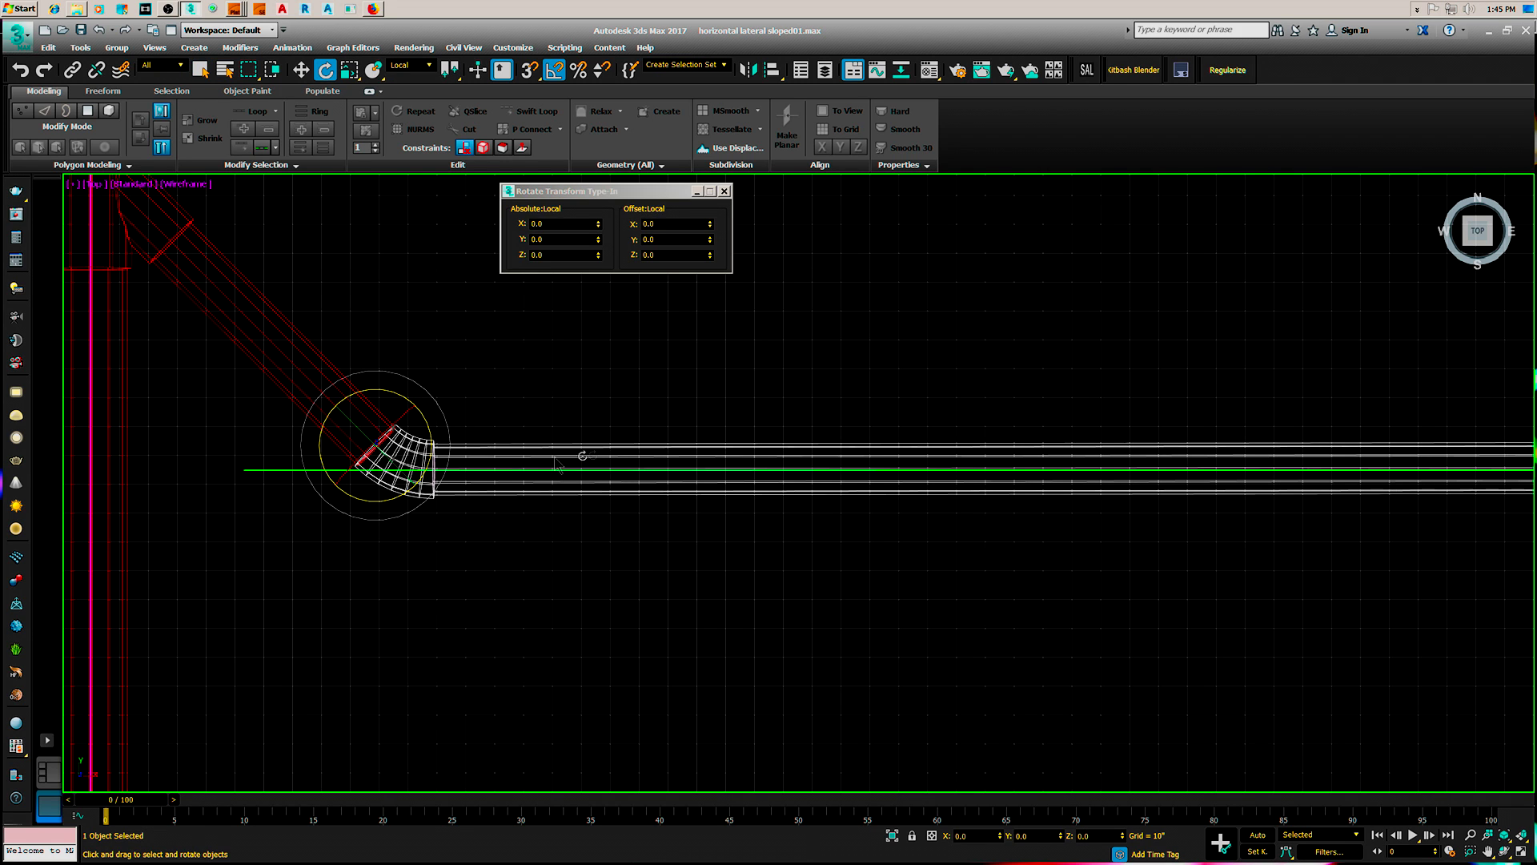
pyautogui.moveTo(762, 449); pyautogui.dragTo(645, 419, button='middle')
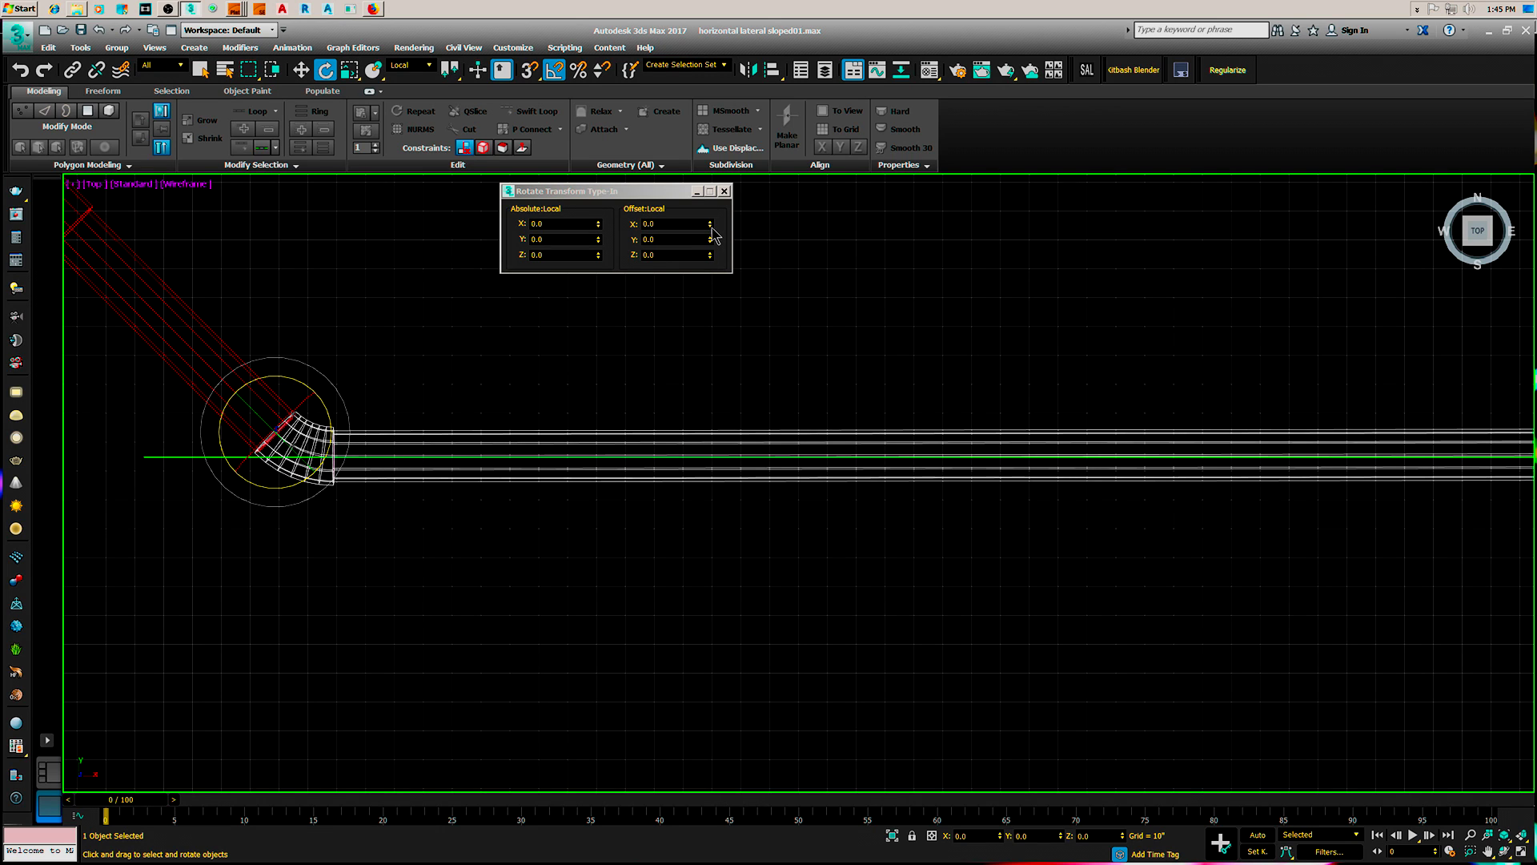
pyautogui.click(710, 227)
pyautogui.click(710, 227)
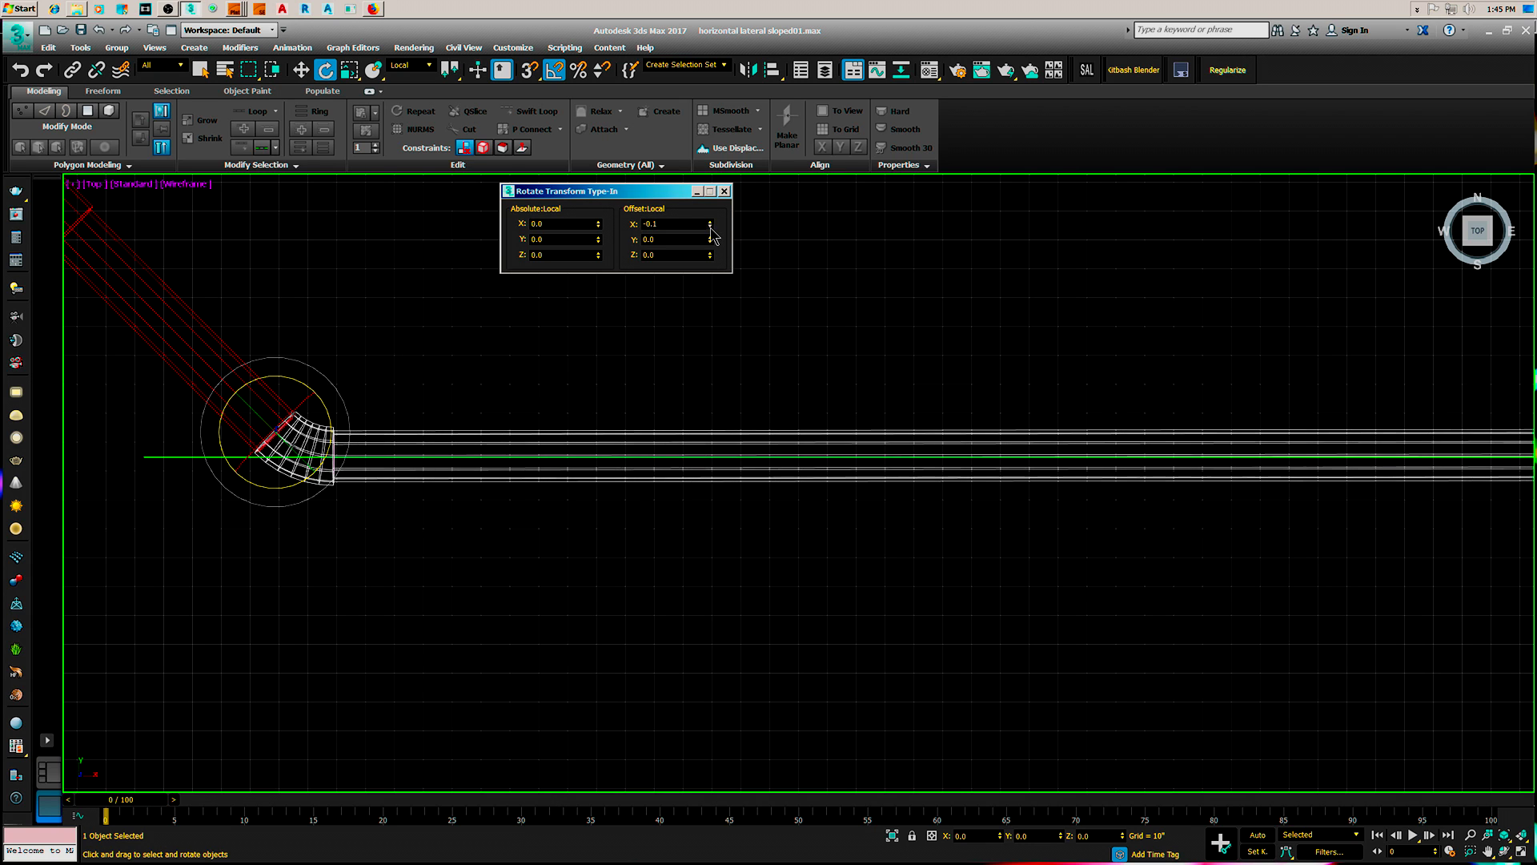
pyautogui.moveTo(711, 230); pyautogui.dragTo(713, 240)
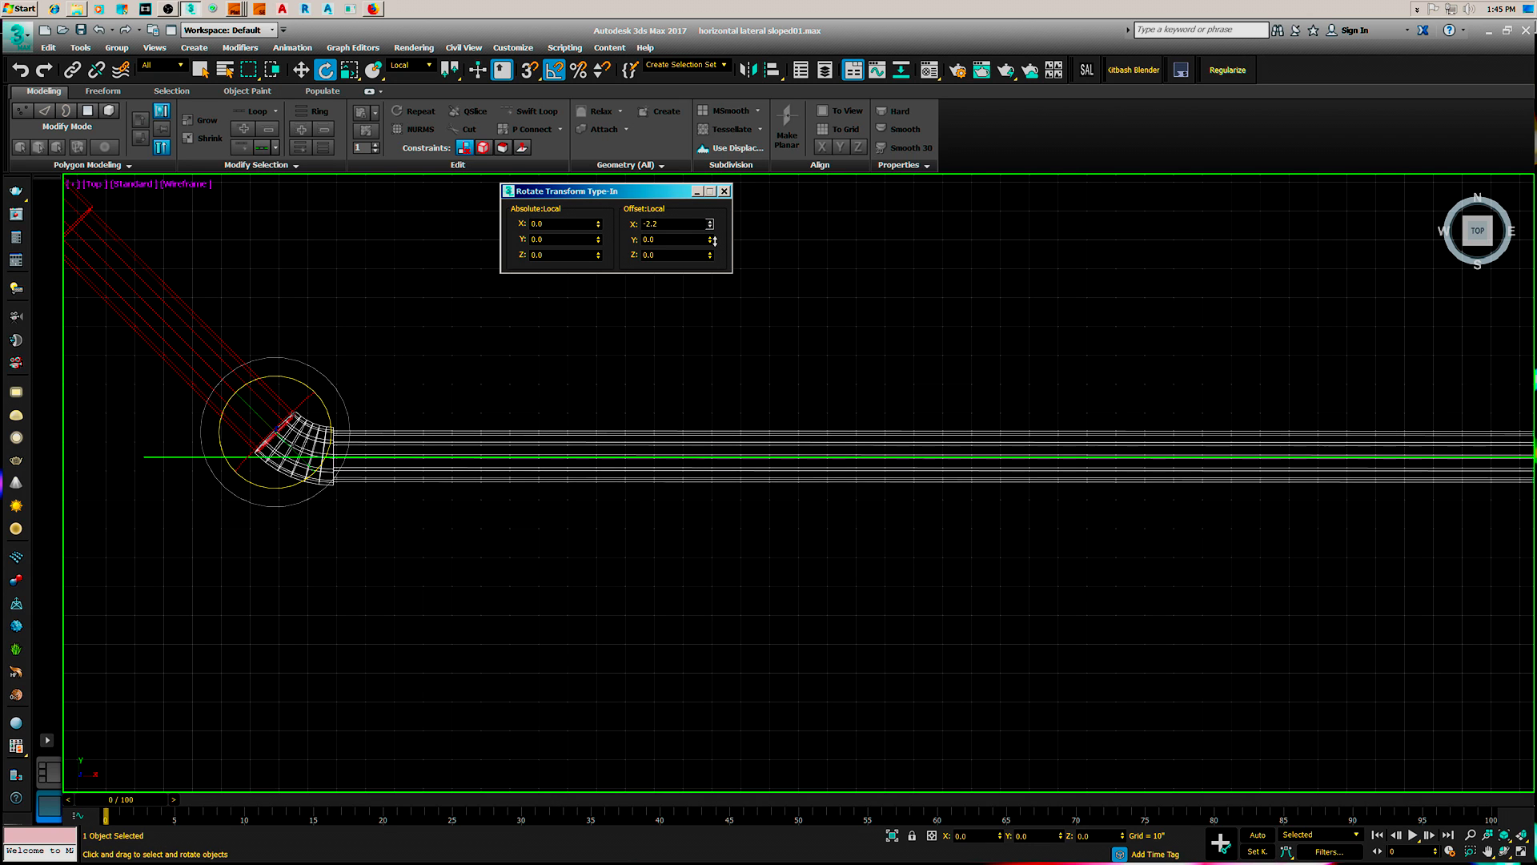
pyautogui.scroll(4, 564, 590)
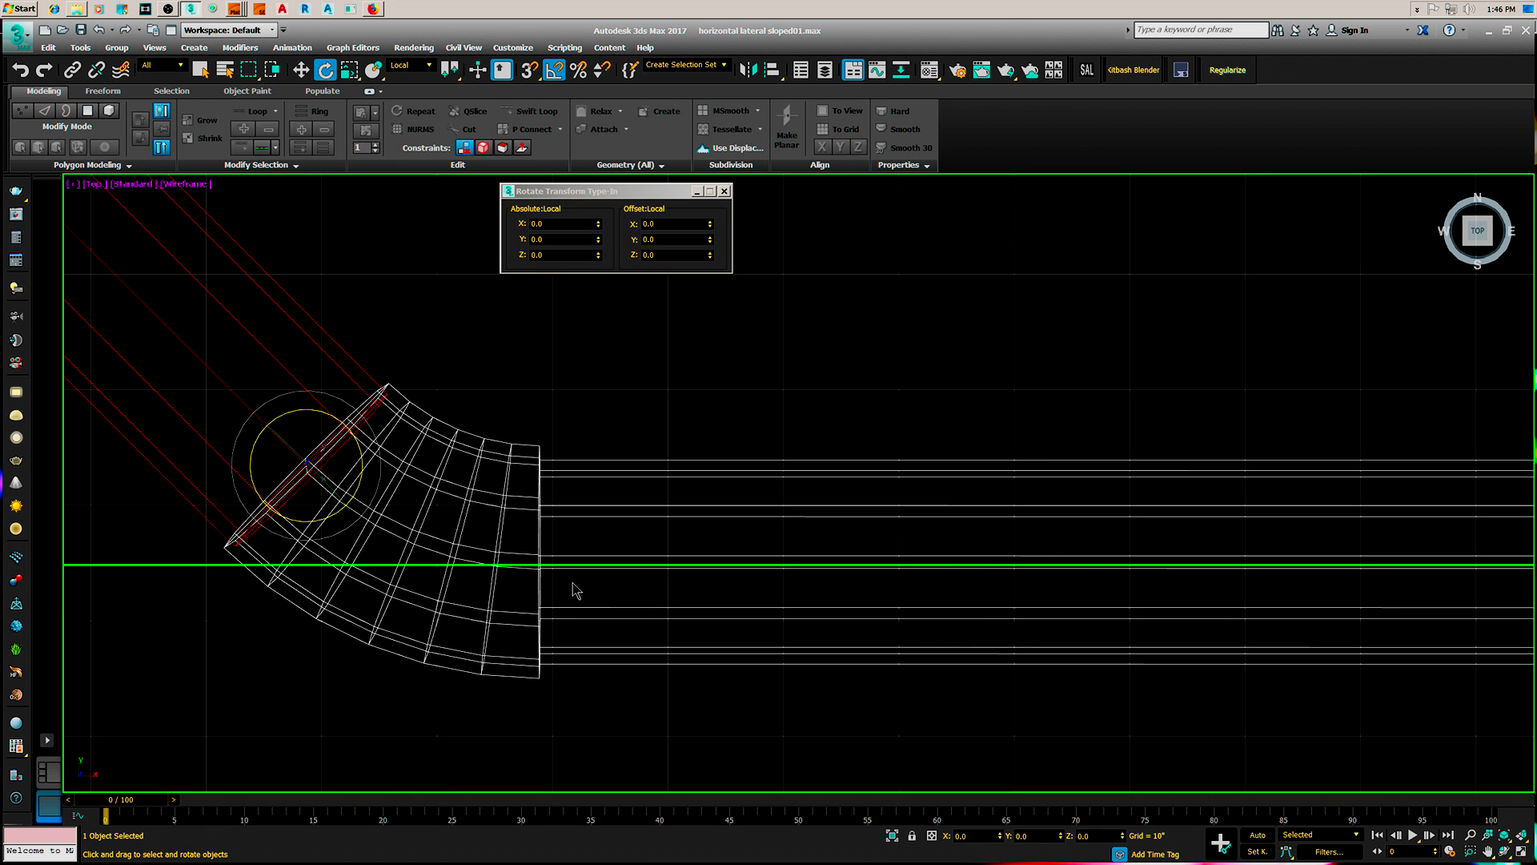
pyautogui.hotkey('alt', 'w')
pyautogui.rightClick(560, 606)
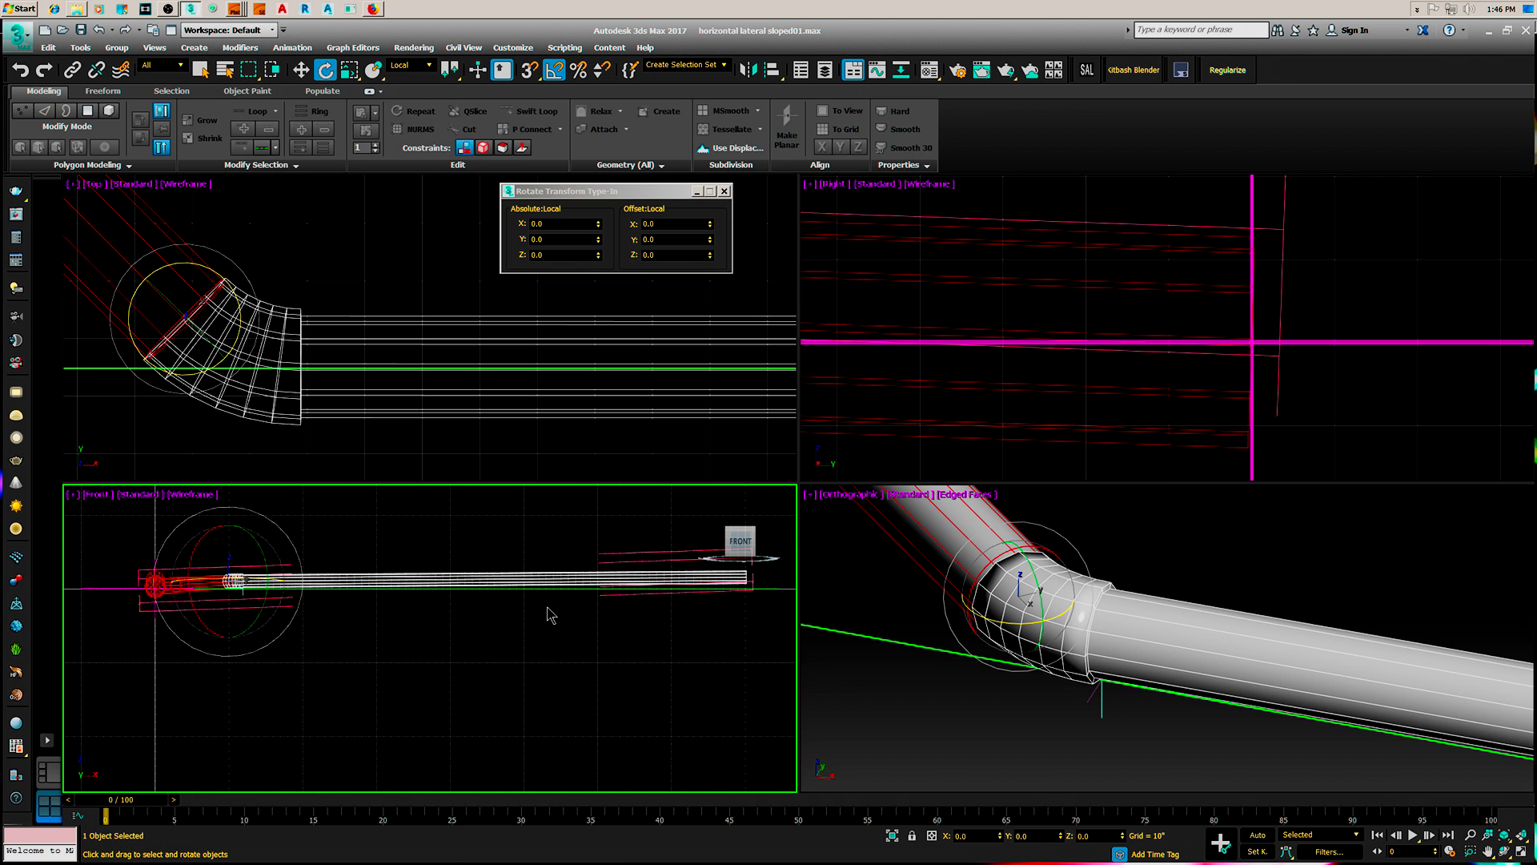
# Switch to Select and orbit the perspective view to an angled view of the tee and branch
pyautogui.press('q')
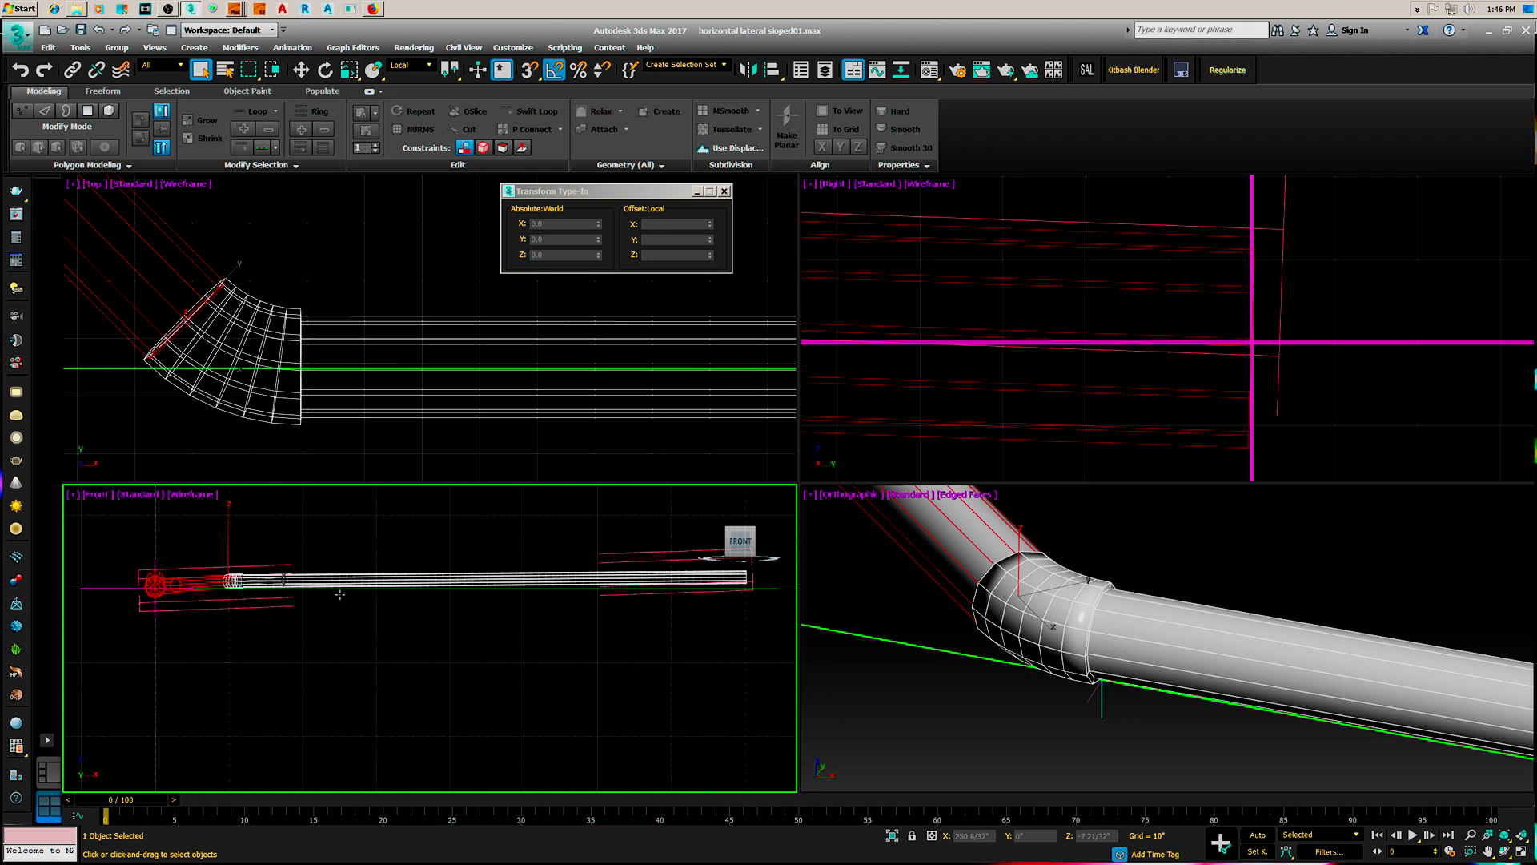
pyautogui.scroll(2, 656, 598)
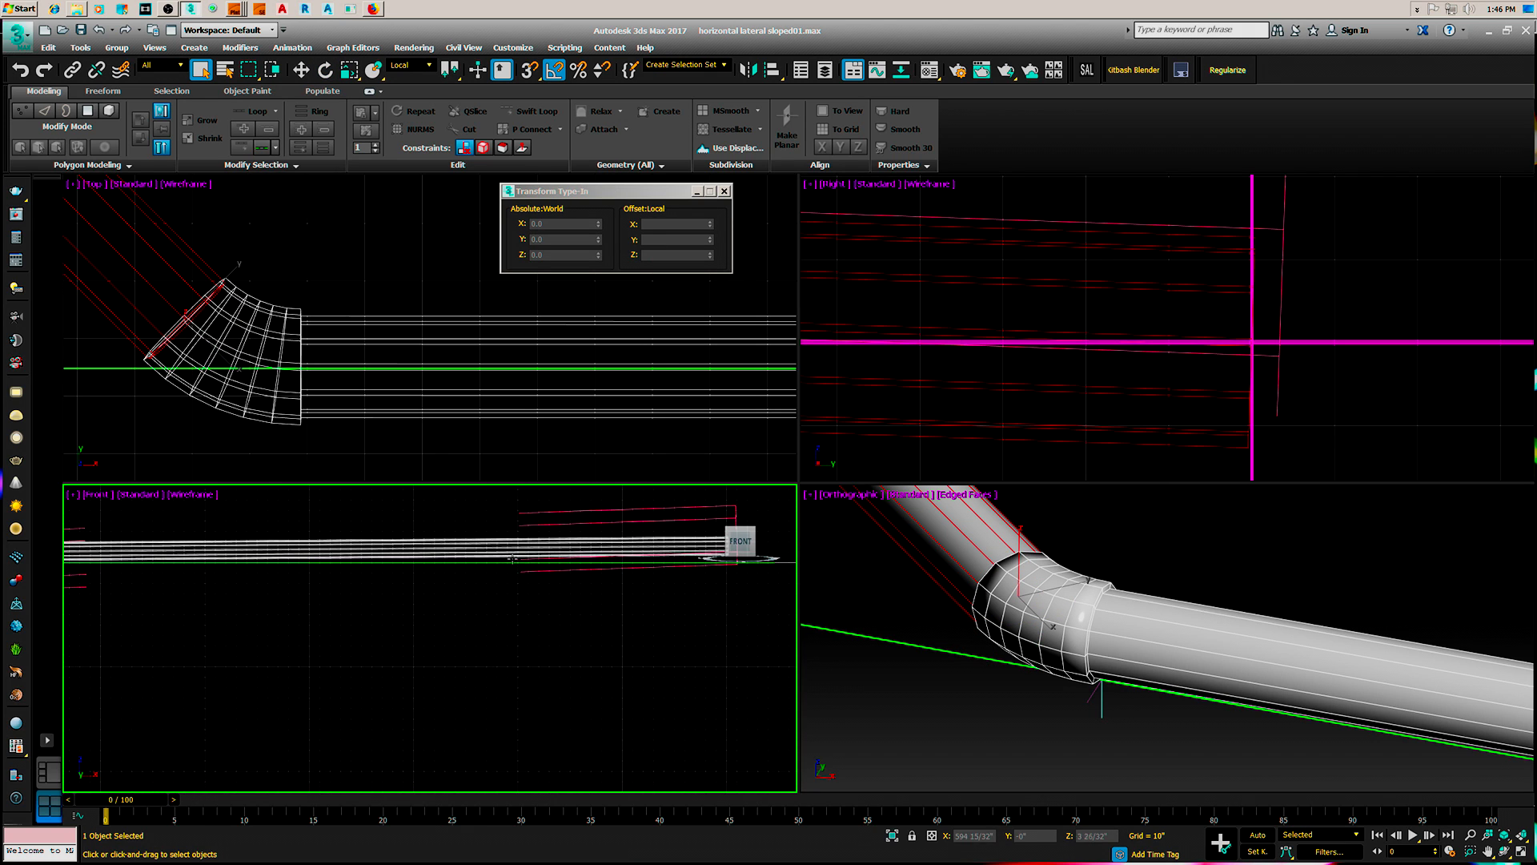
pyautogui.scroll(-1, 534, 577)
pyautogui.scroll(-5, 933, 644)
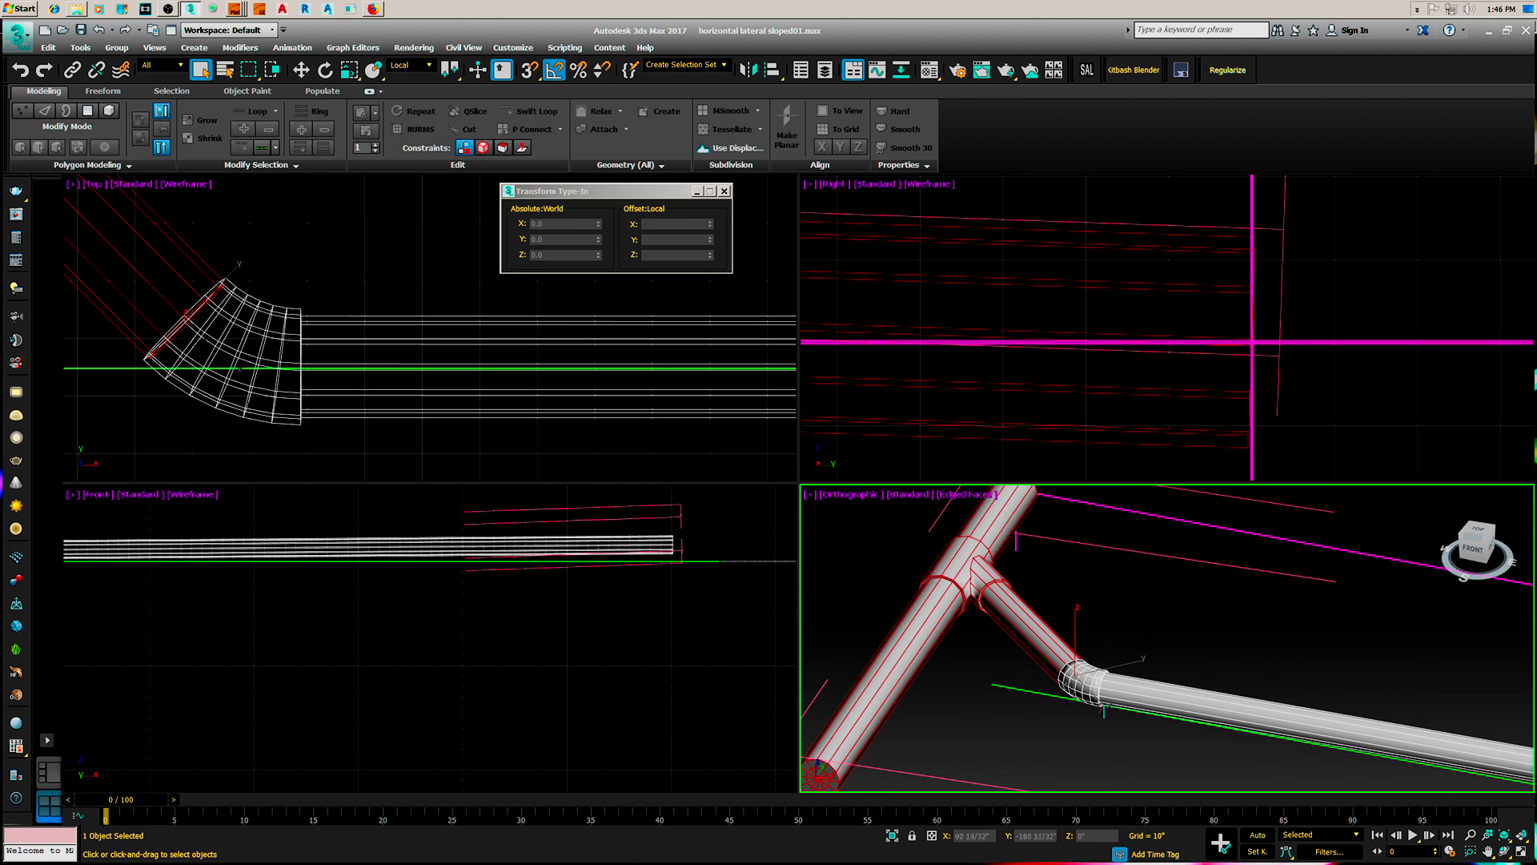
pyautogui.keyDown('alt'); pyautogui.moveTo(1157, 734); pyautogui.dragTo(1193, 728, button='middle'); pyautogui.keyUp('alt')
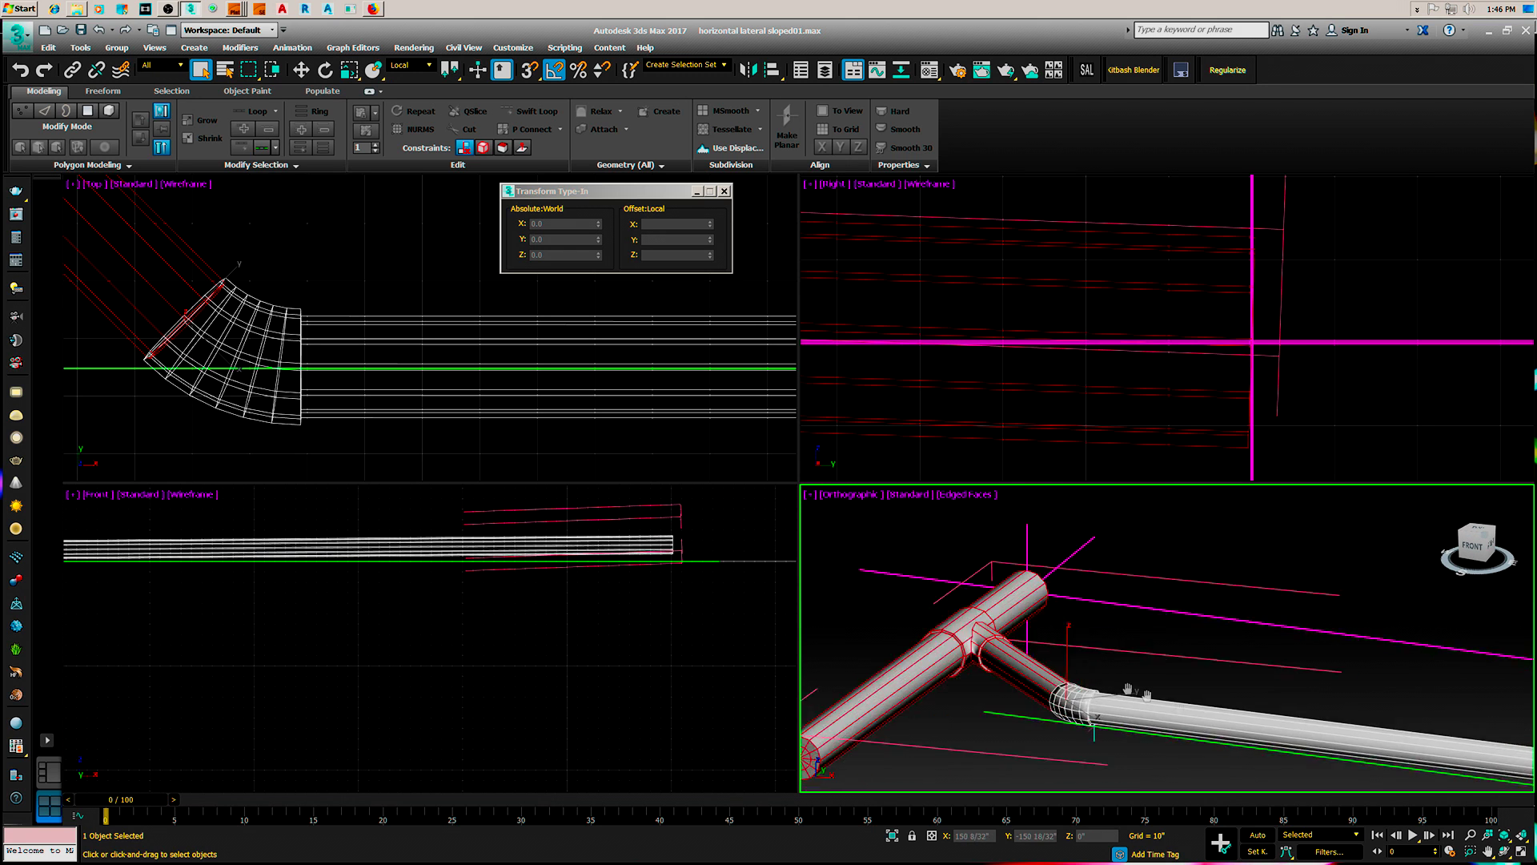
pyautogui.scroll(4, 1088, 680)
pyautogui.keyDown('alt'); pyautogui.moveTo(1088, 681); pyautogui.dragTo(1102, 655, button='middle'); pyautogui.keyUp('alt')
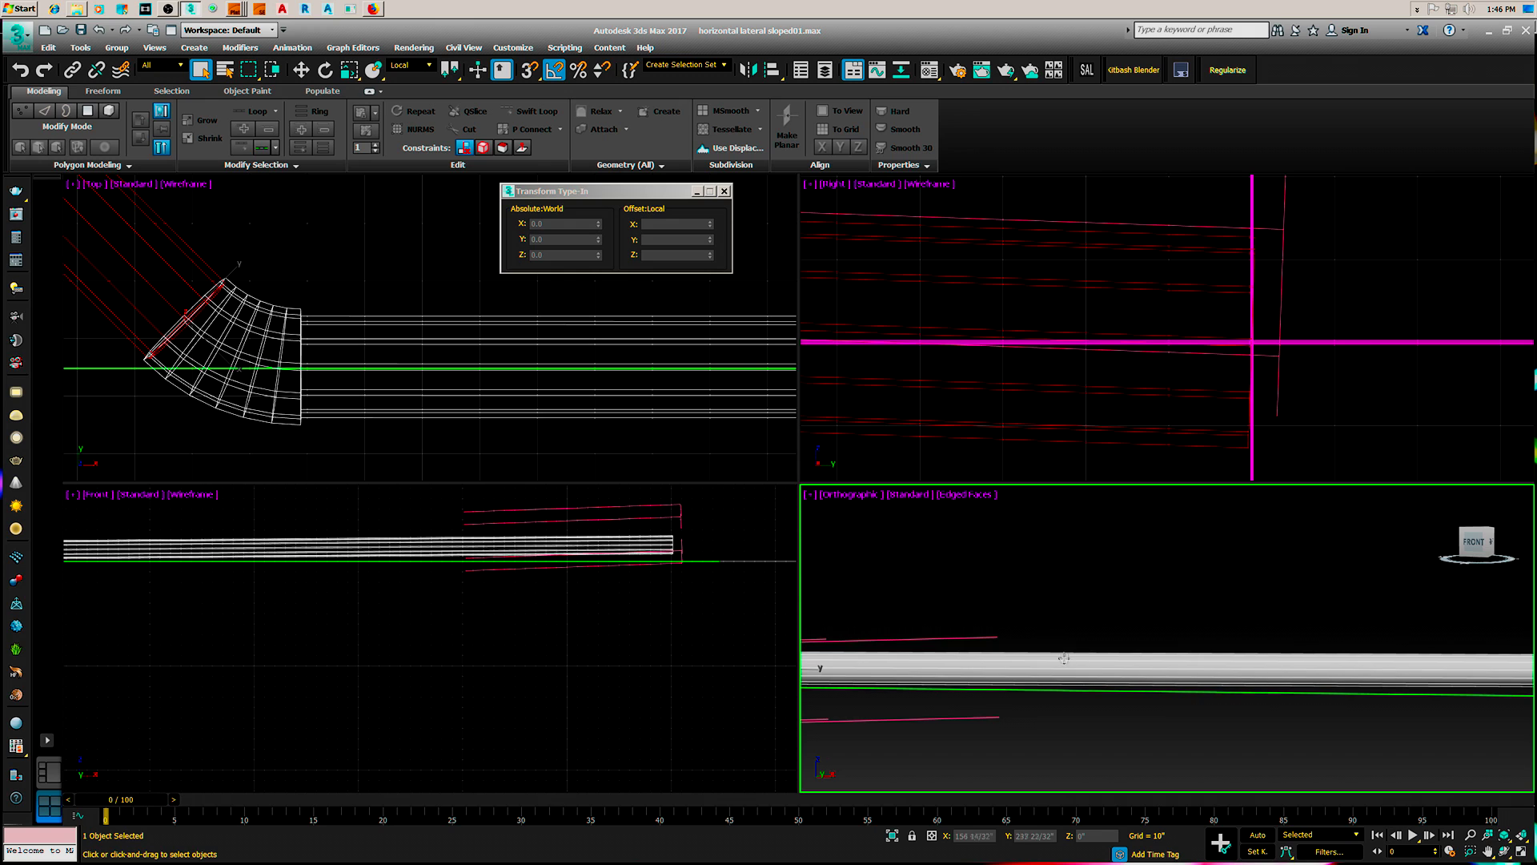
pyautogui.scroll(-3, 1064, 658)
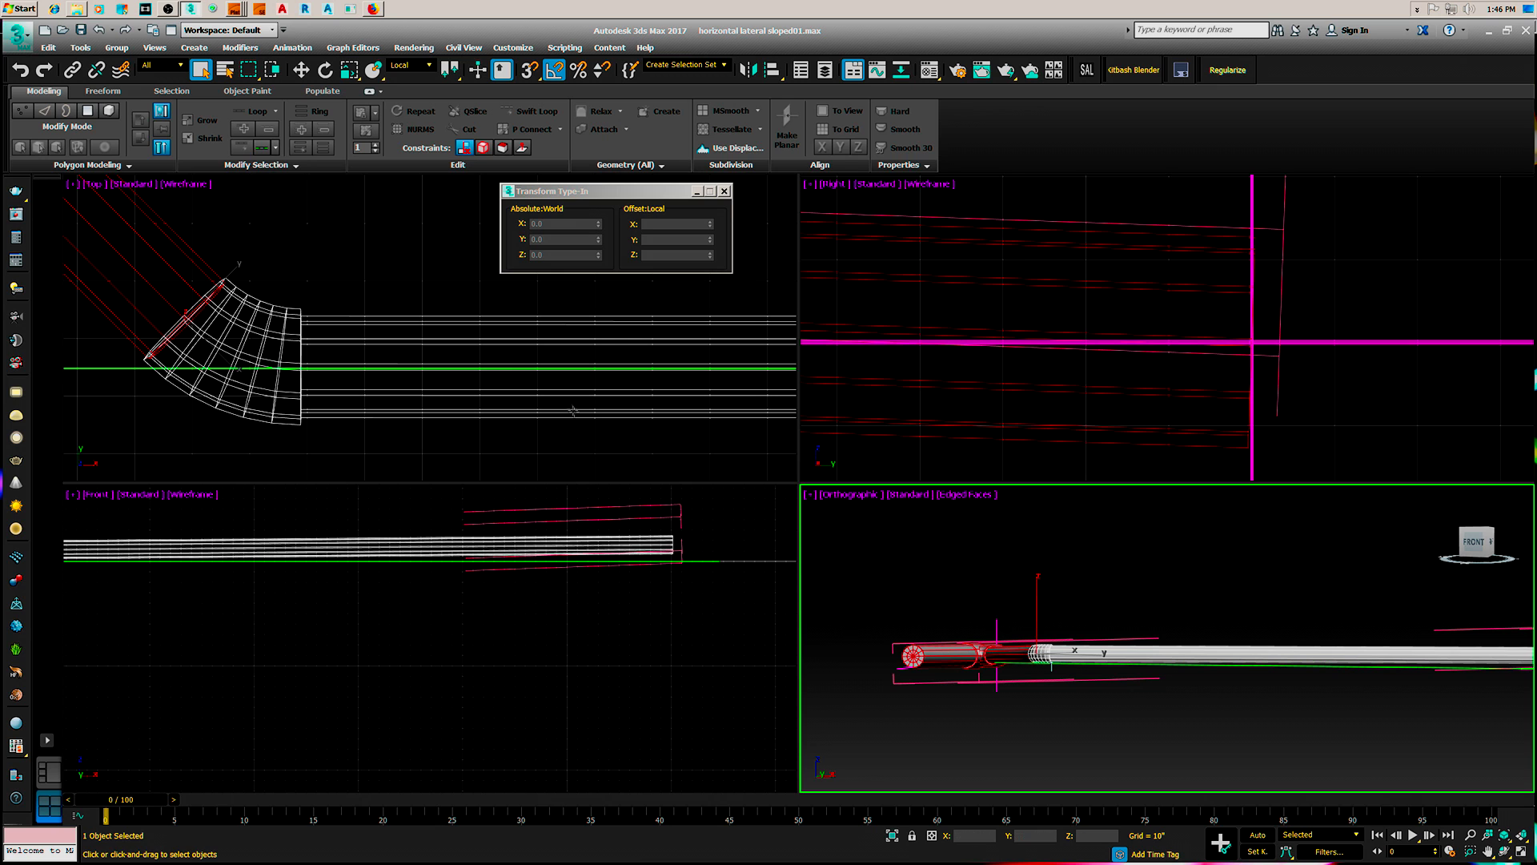
pyautogui.scroll(-5, 573, 410)
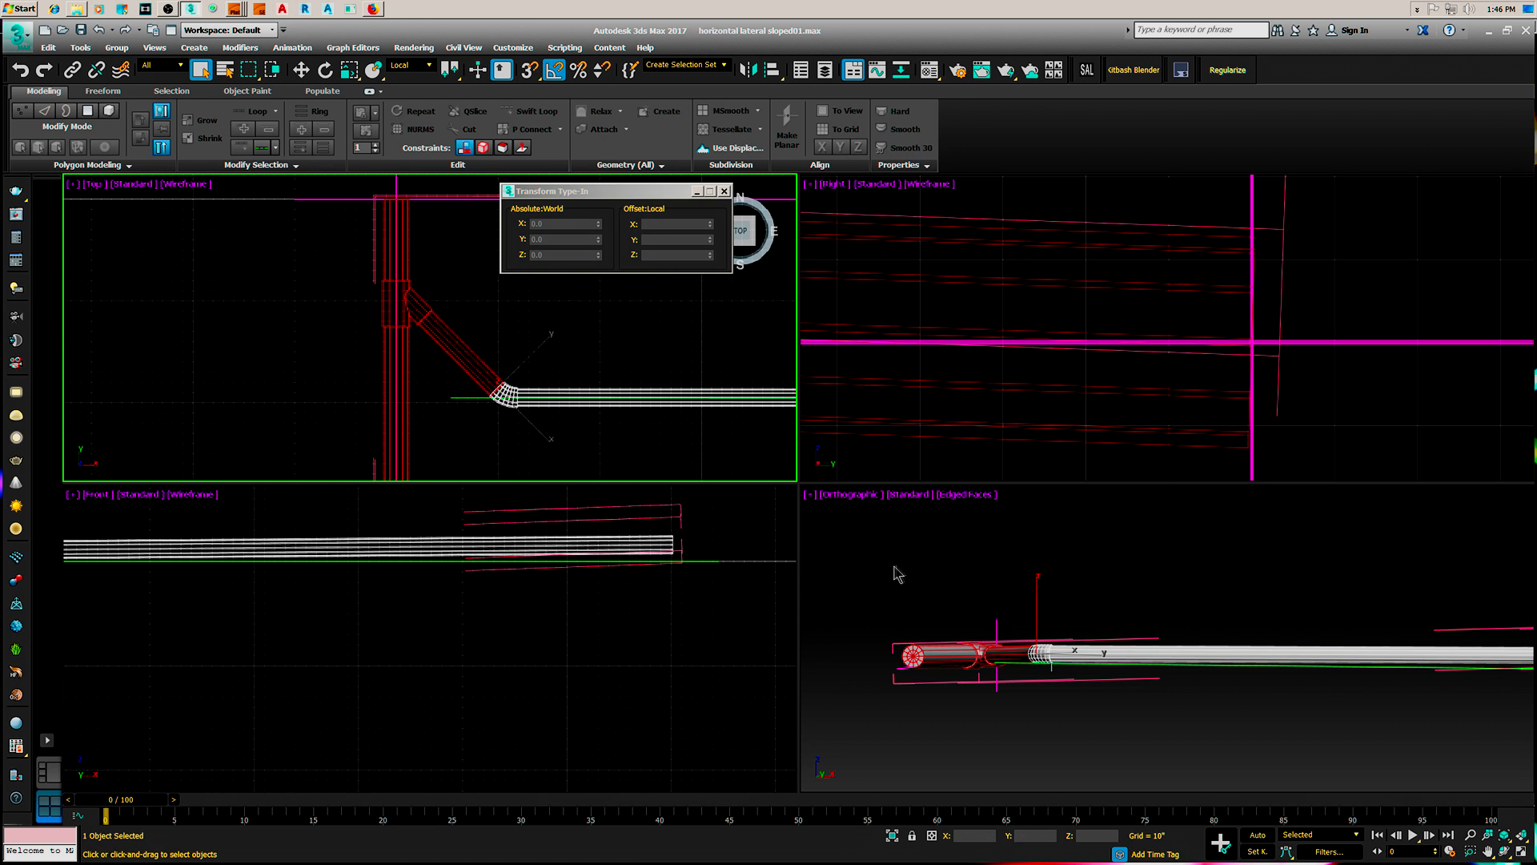
pyautogui.moveTo(1093, 610)
pyautogui.keyDown('alt'); pyautogui.mouseDown(button='middle')
pyautogui.moveTo(1085, 596)
pyautogui.moveTo(992, 636)
pyautogui.moveTo(1093, 582)
pyautogui.mouseUp(button='middle'); pyautogui.keyUp('alt')
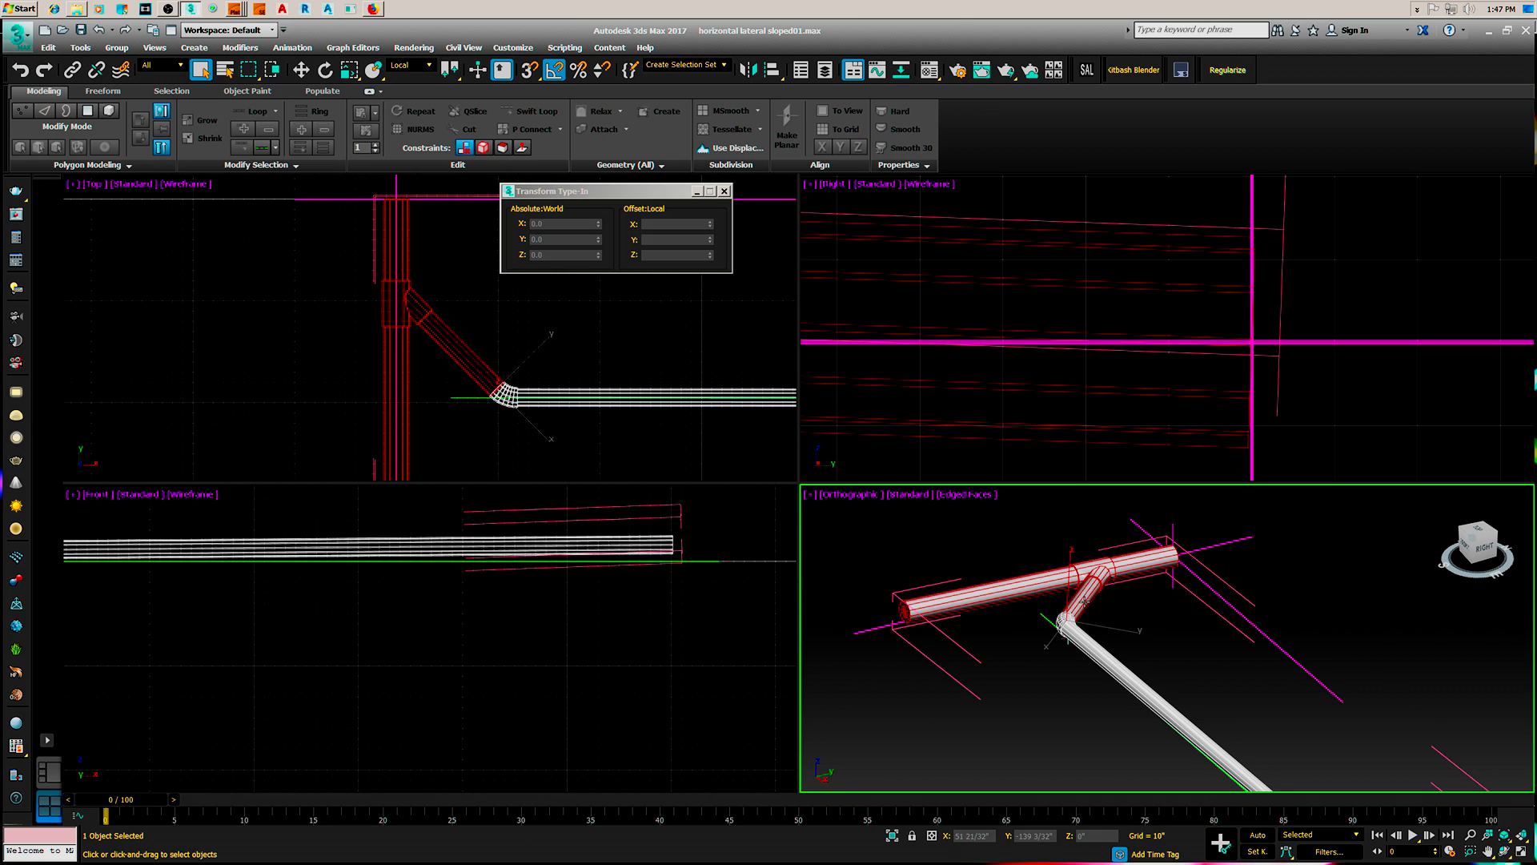
pyautogui.scroll(2, 1083, 601)
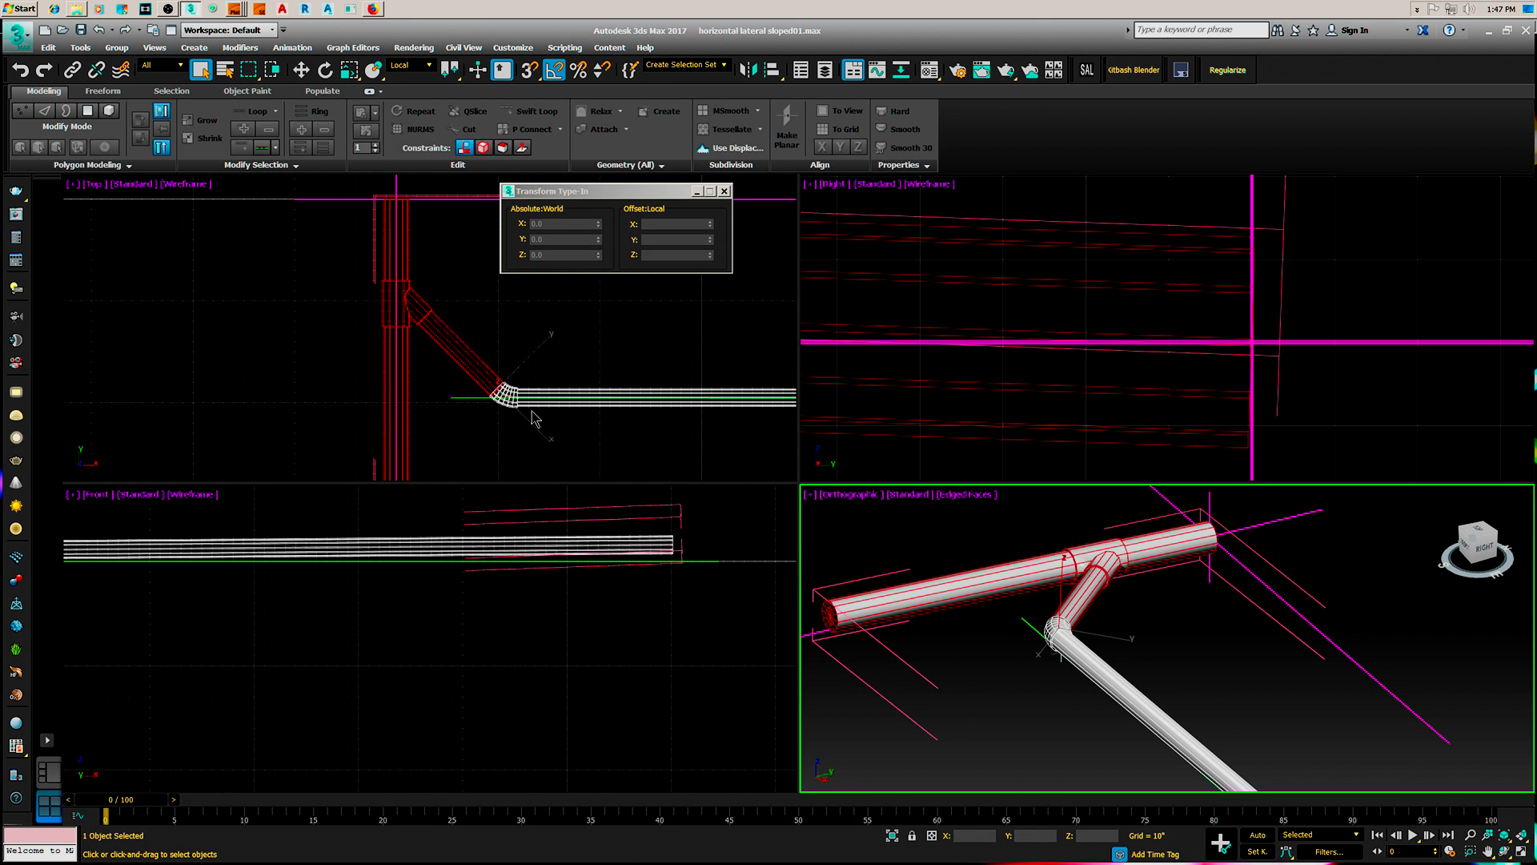
# Pan and zoom the Top view along the horizontal pipe
pyautogui.moveTo(547, 422); pyautogui.dragTo(490, 418, button='middle')
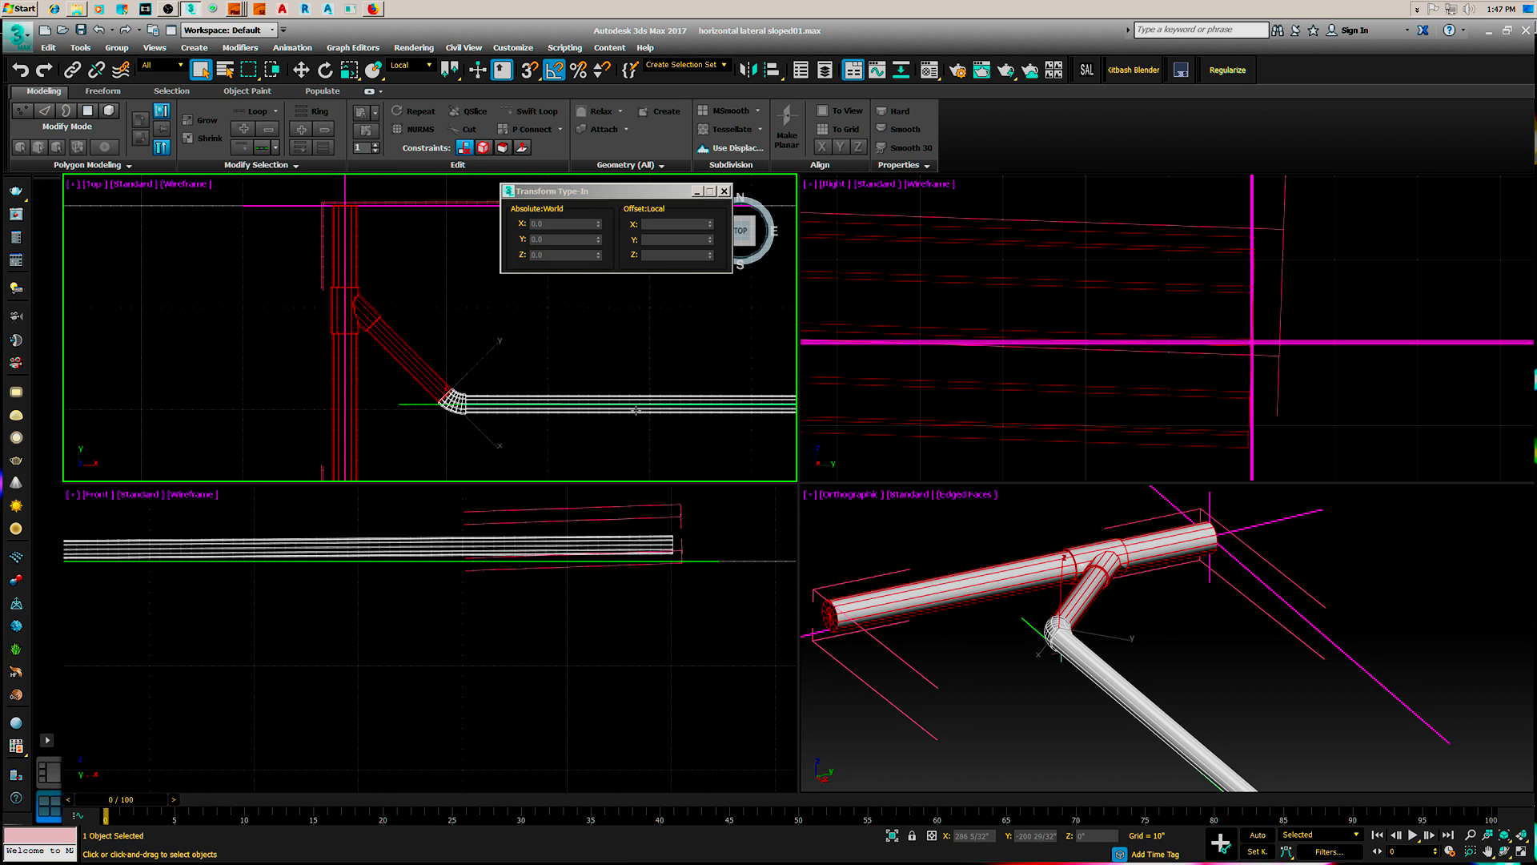
pyautogui.moveTo(635, 410); pyautogui.dragTo(395, 407, button='middle')
pyautogui.scroll(3, 539, 403)
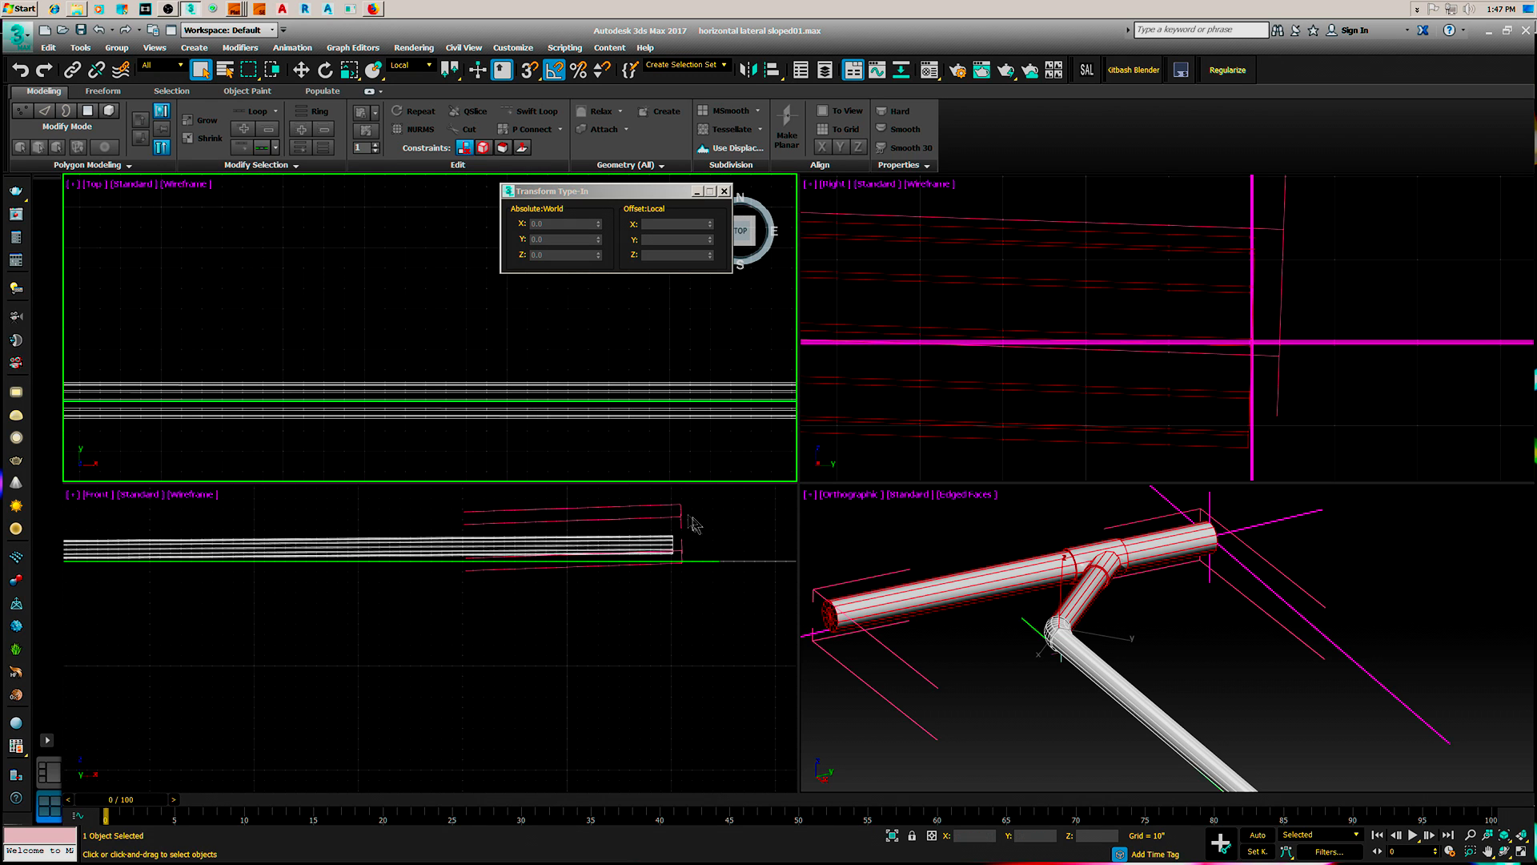
pyautogui.scroll(-5, 965, 588)
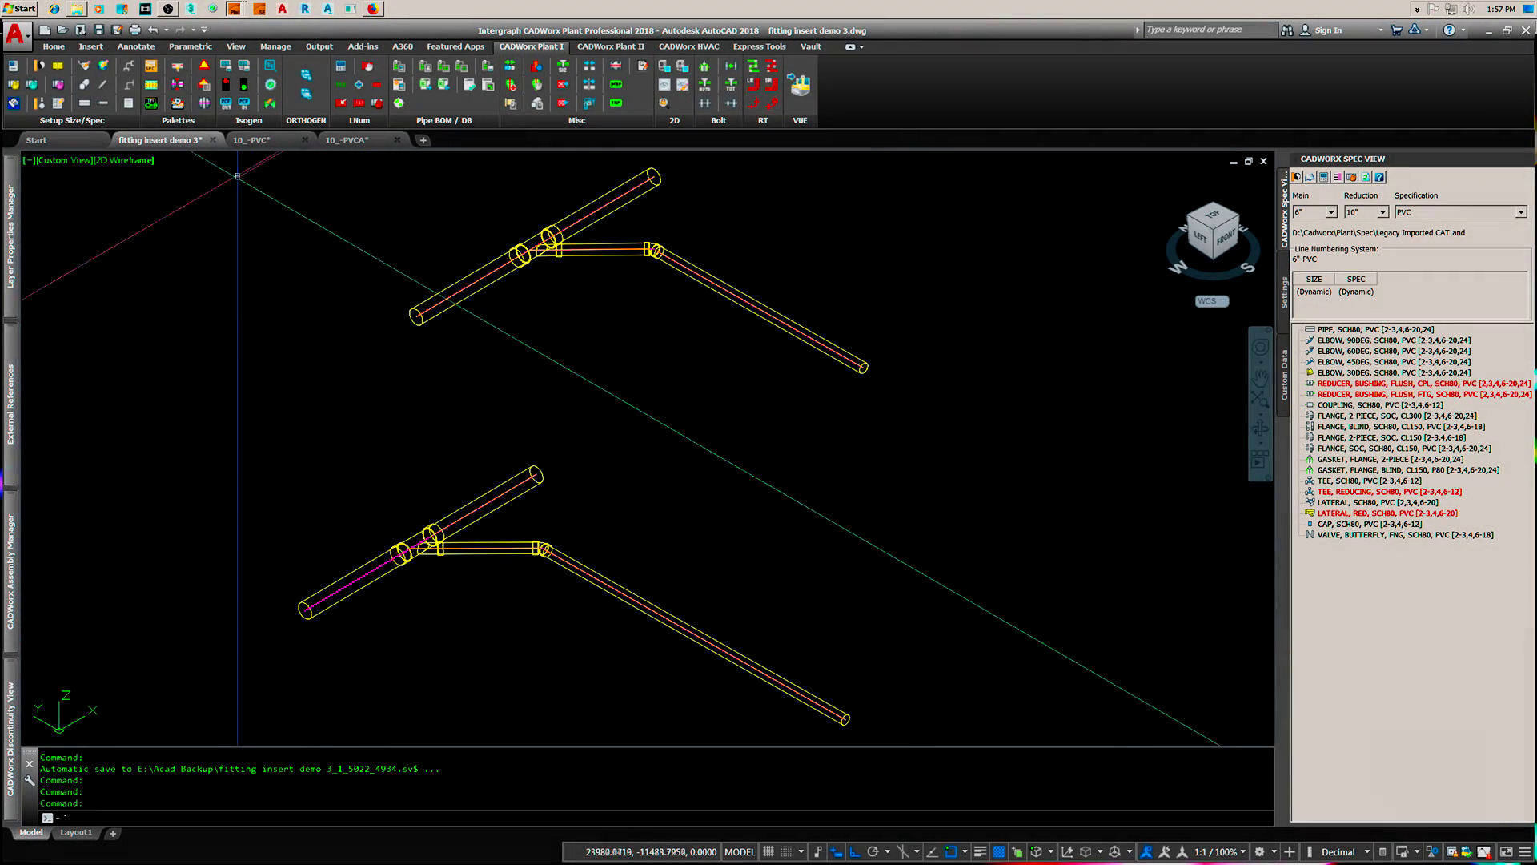
# Inspect the fall labels on the 10_-PVC isometric, then bring up the 10_-PVCA isometric
pyautogui.click(258, 141)
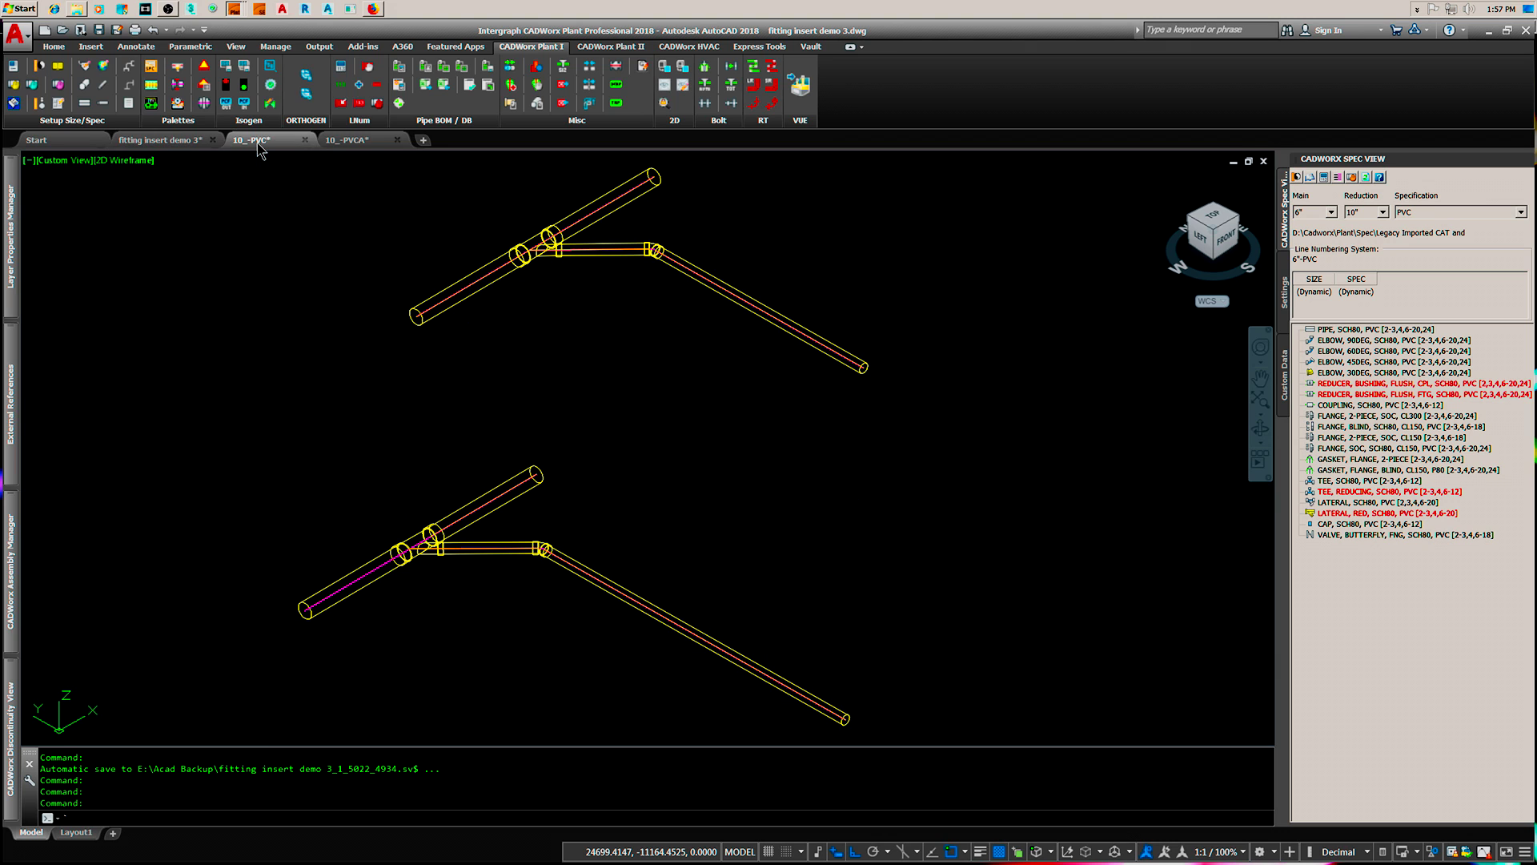
pyautogui.scroll(2, 528, 439)
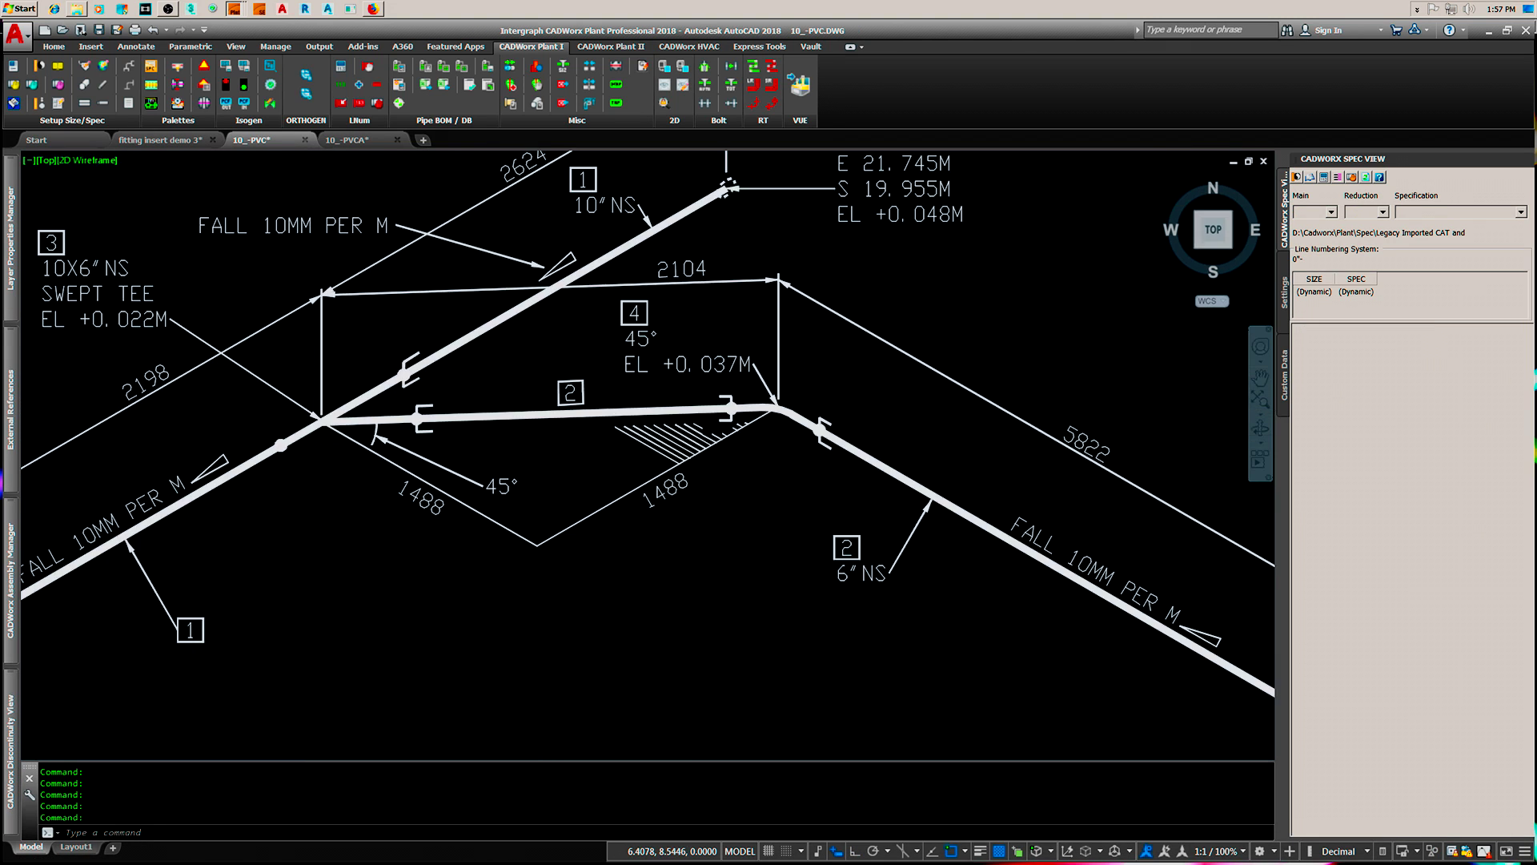
pyautogui.scroll(-5, 501, 439)
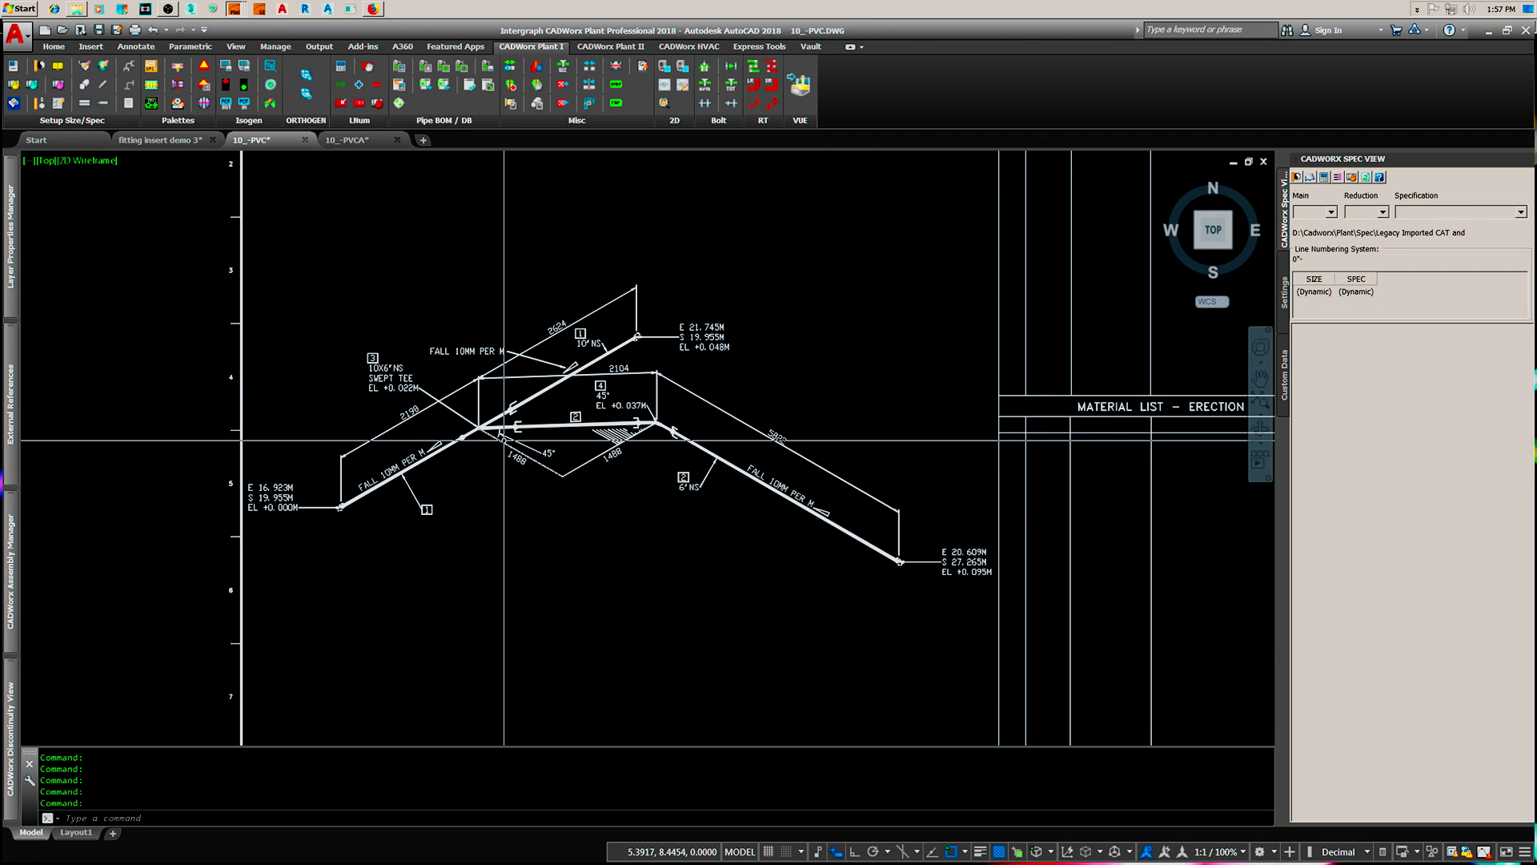
pyautogui.scroll(2, 504, 439)
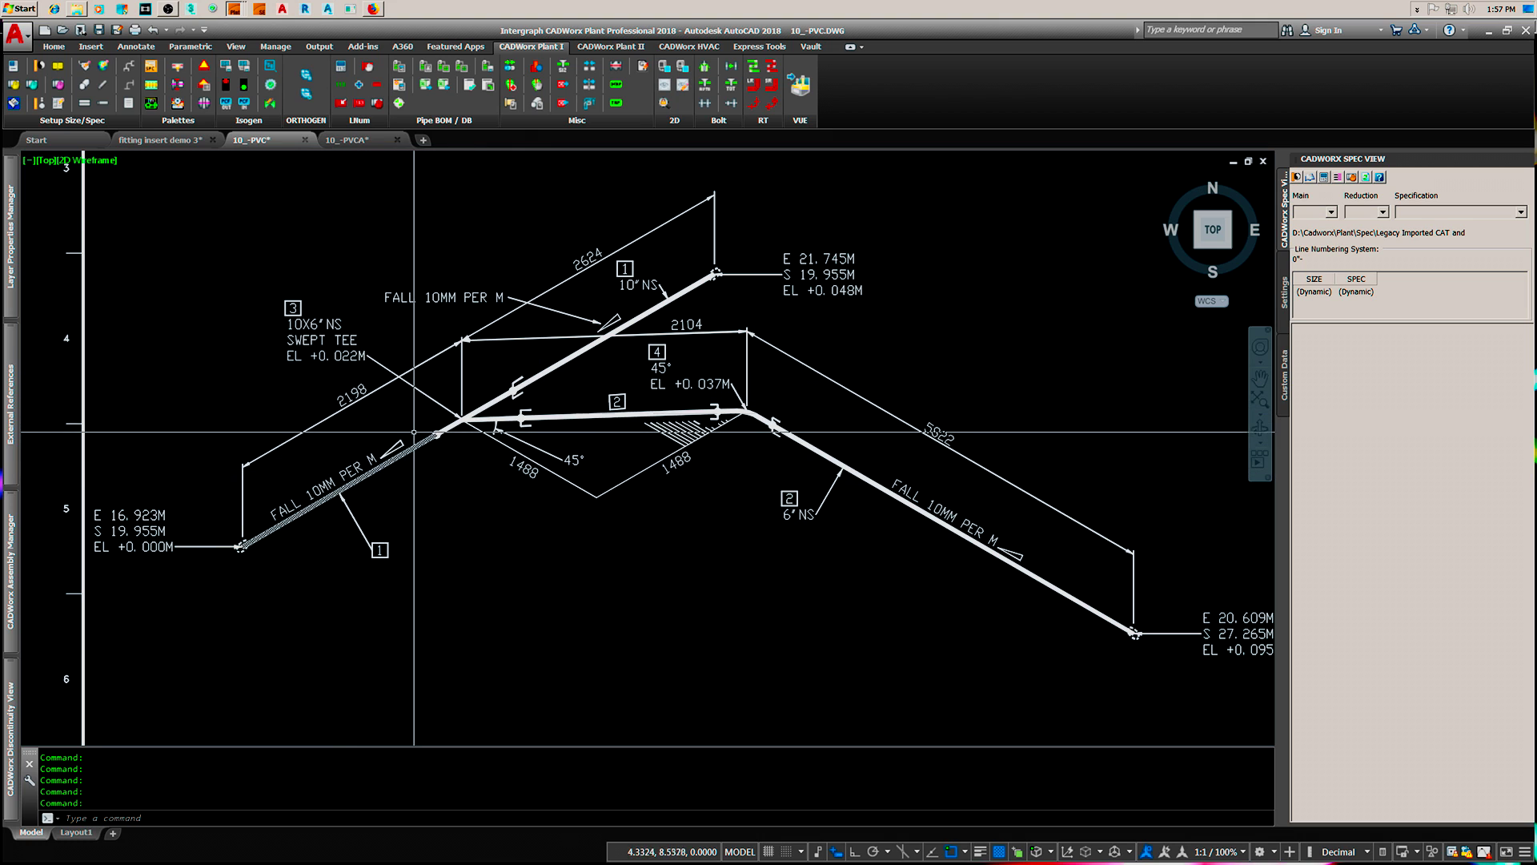
pyautogui.click(347, 144)
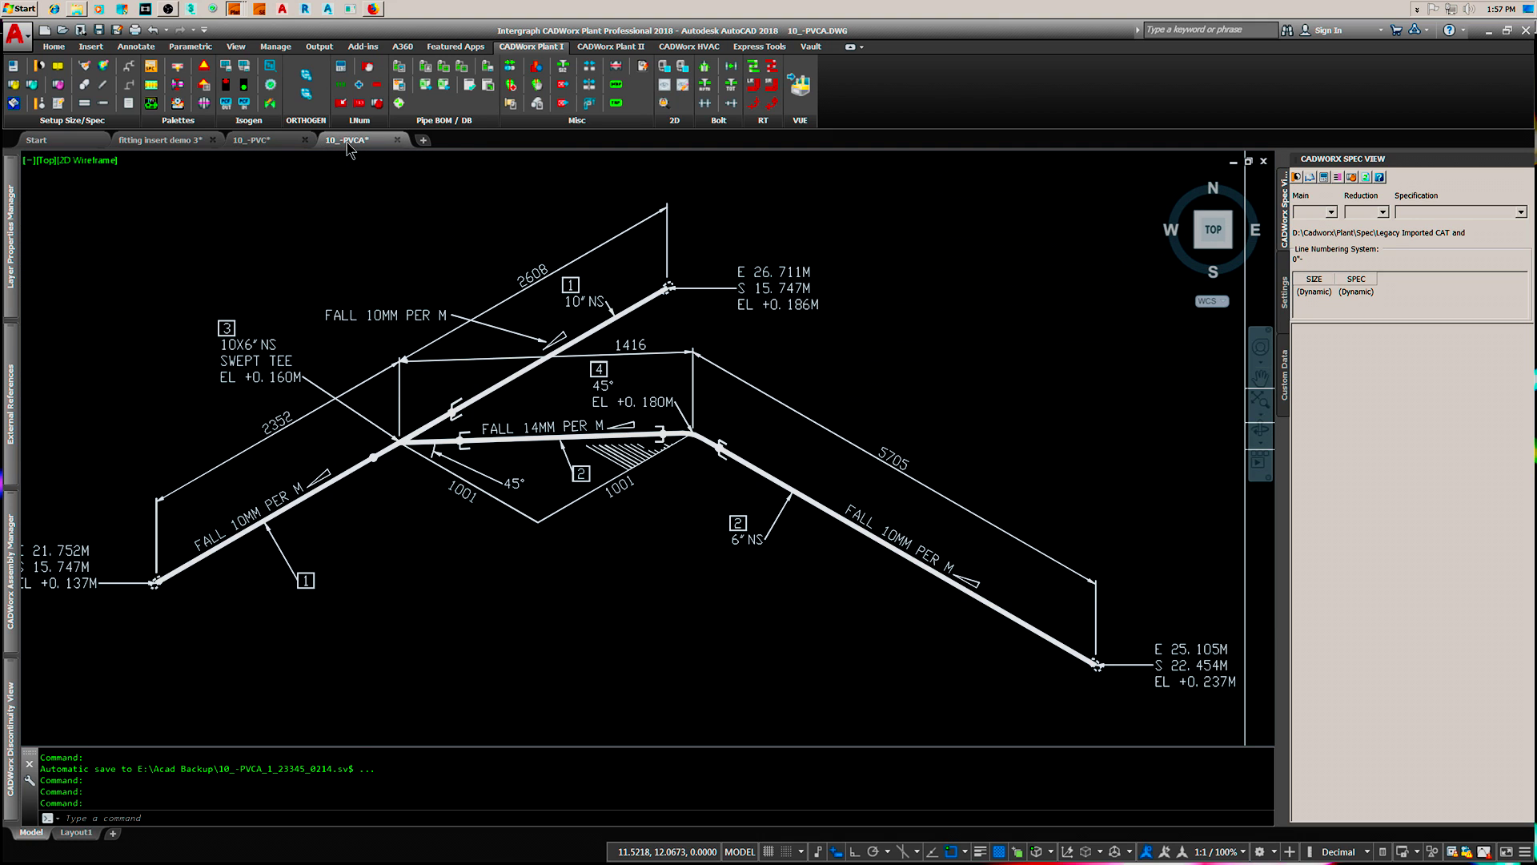
pyautogui.moveTo(531, 461); pyautogui.dragTo(562, 450, button='middle')
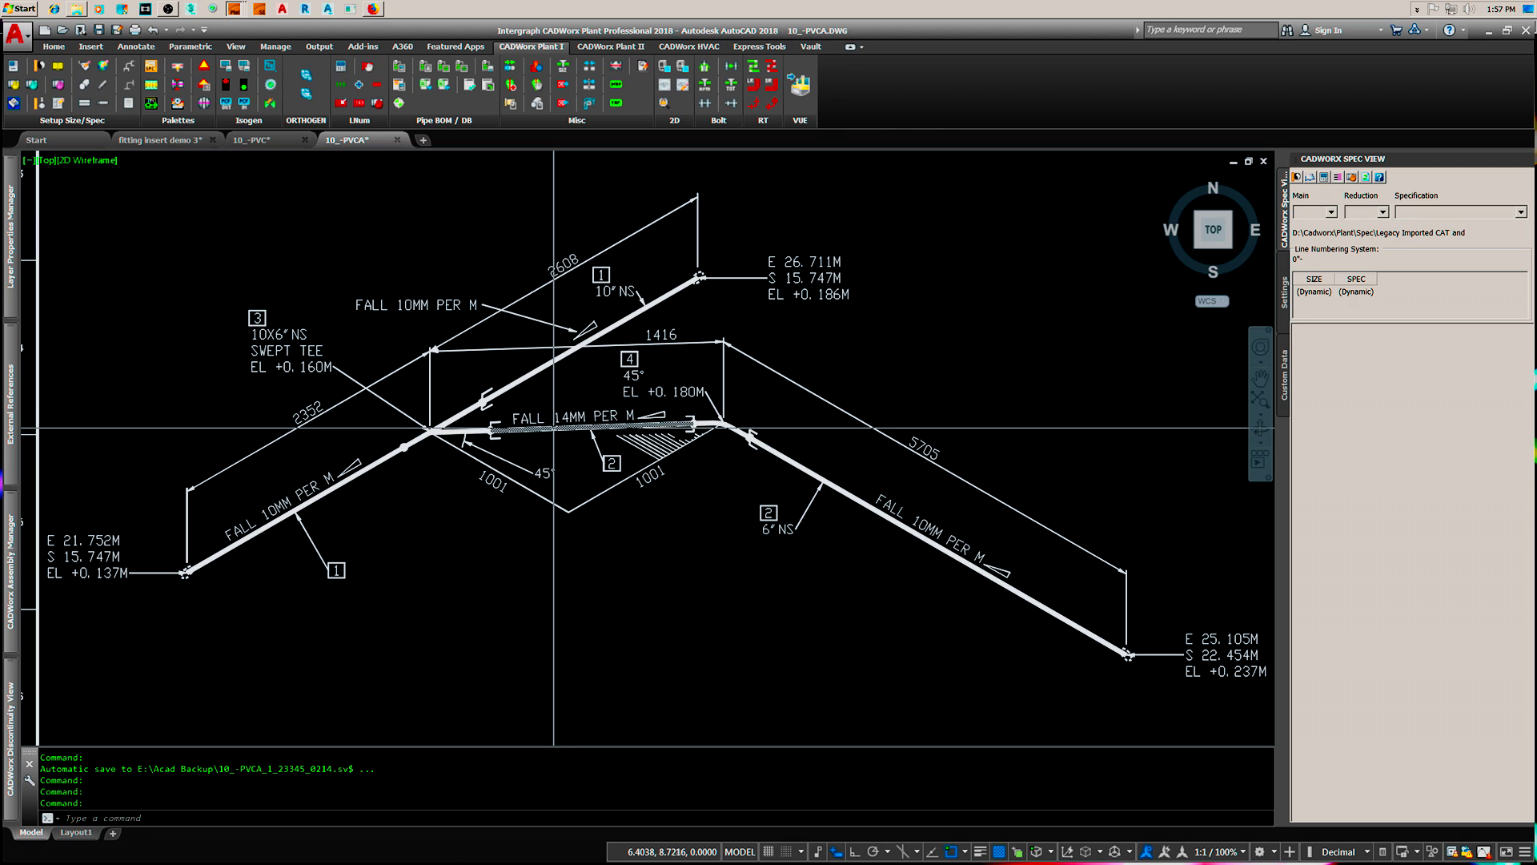
pyautogui.scroll(2, 553, 430)
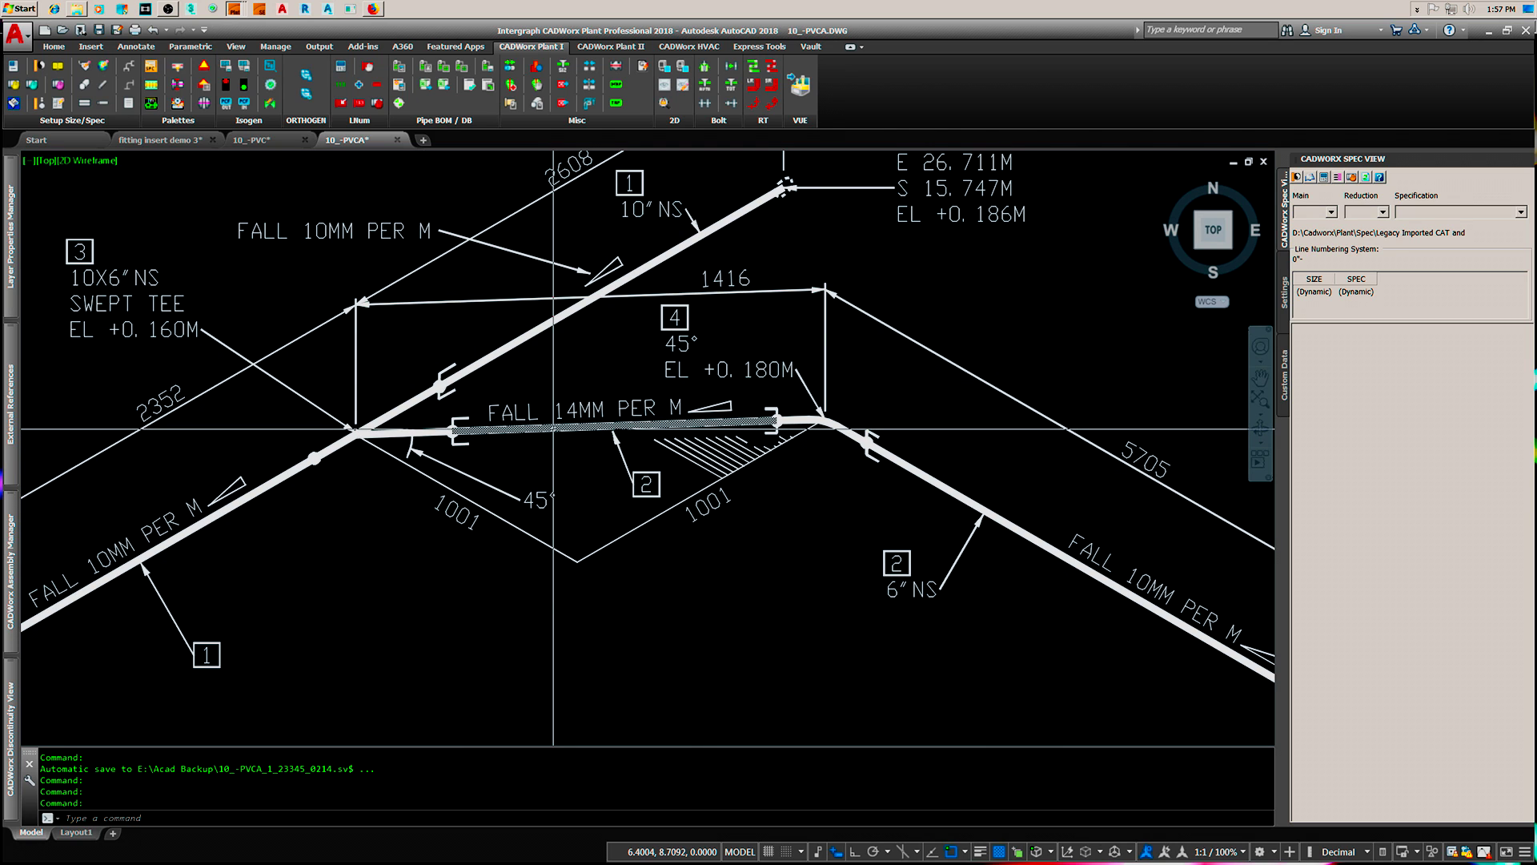
pyautogui.scroll(-4, 553, 430)
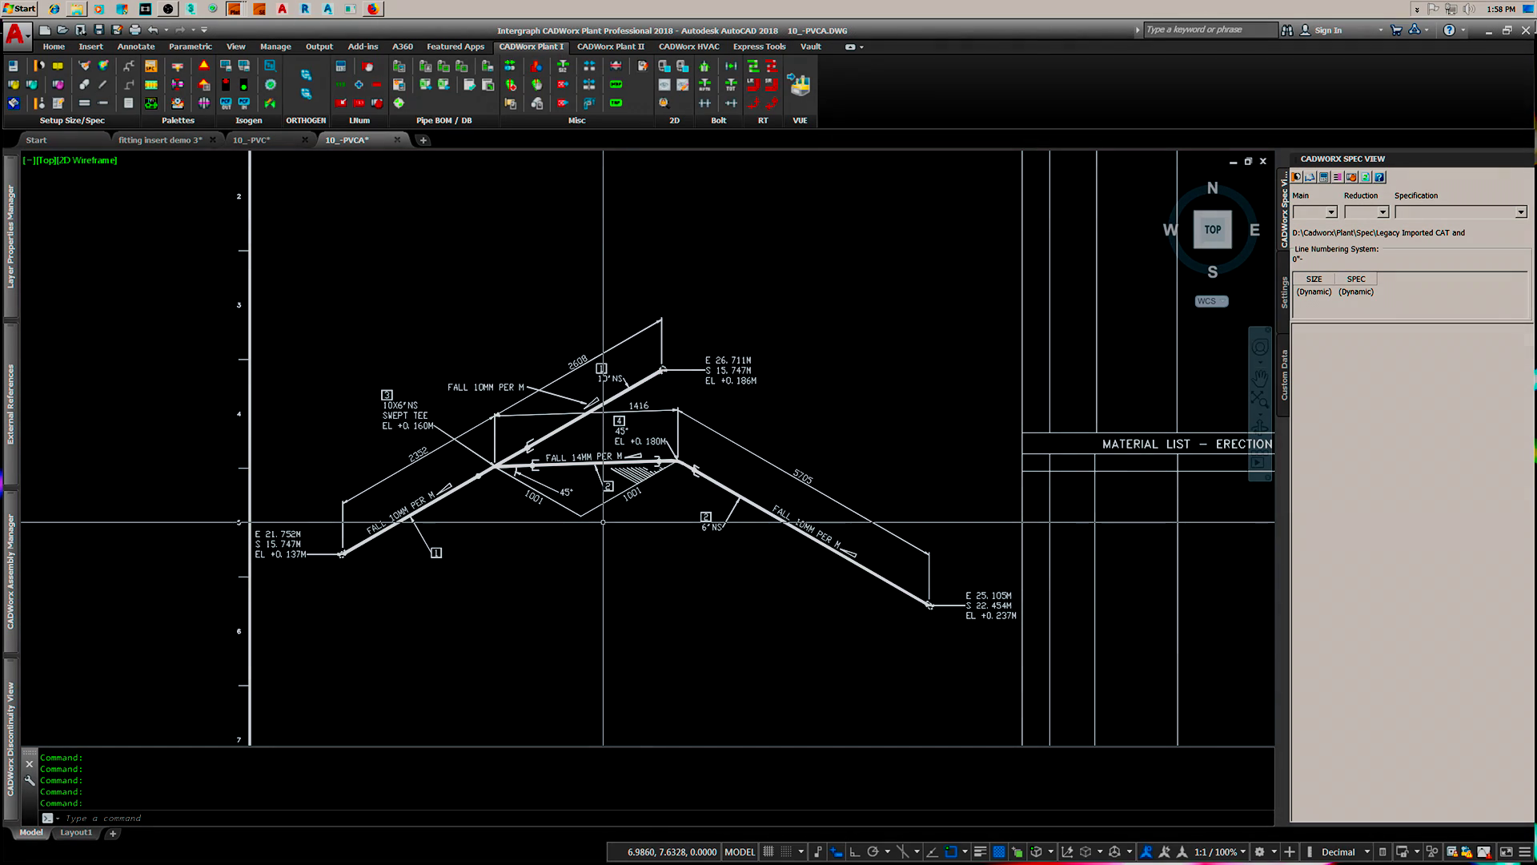